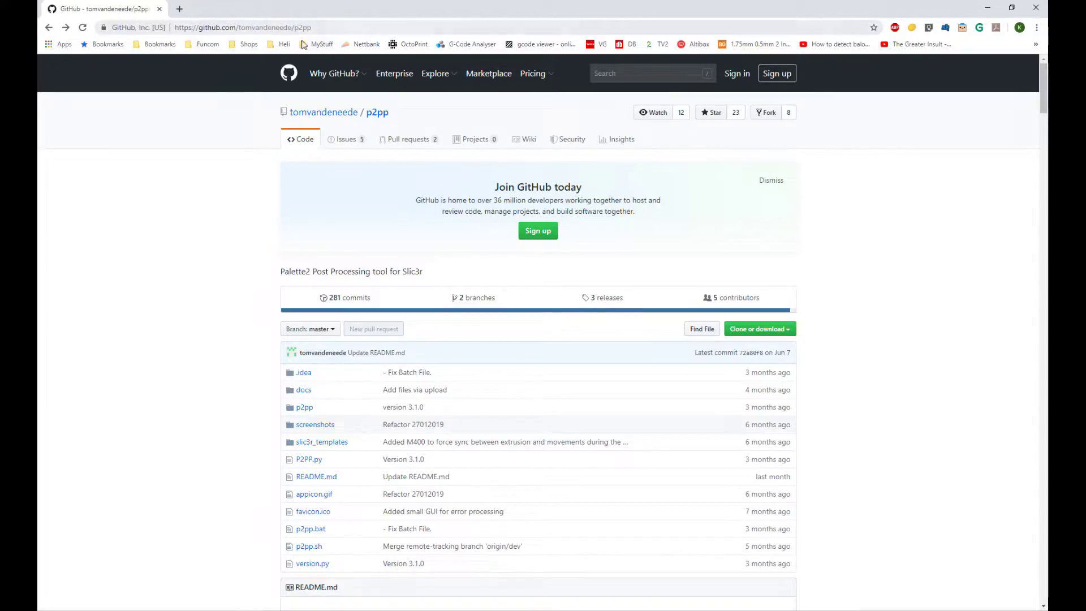
- Download the p2pp repository from GitHub as a ZIP and open the downloaded p2pp-master.zip archive
click(785, 332)
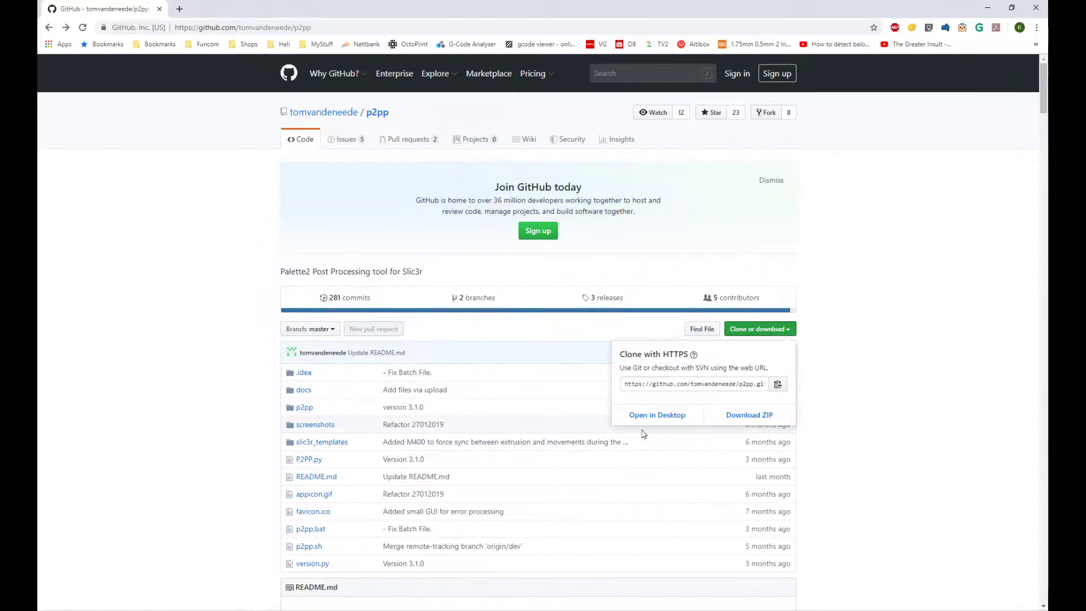
click(745, 415)
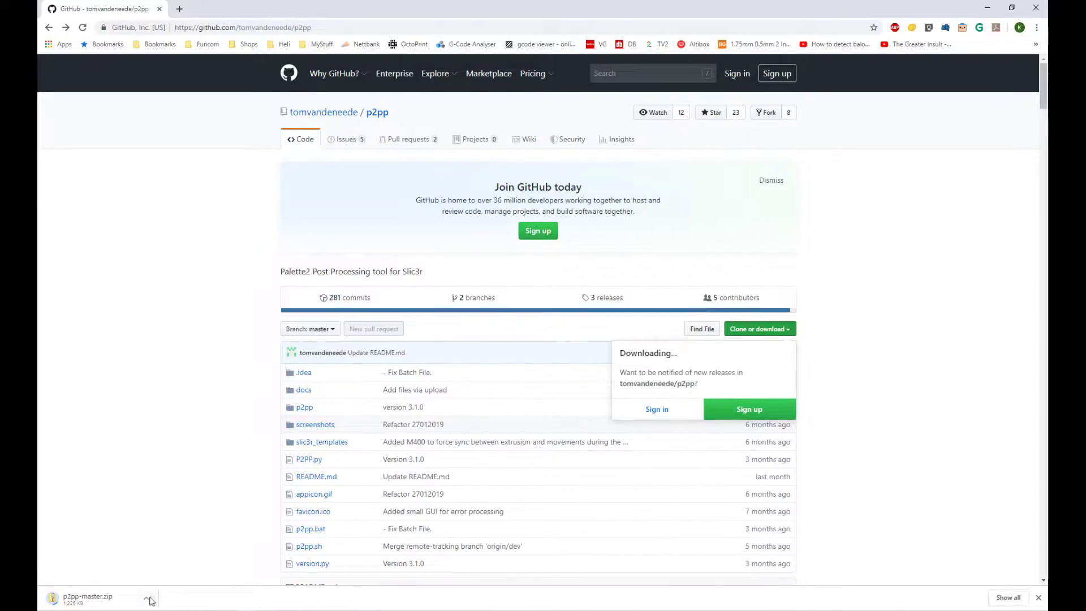
click(80, 602)
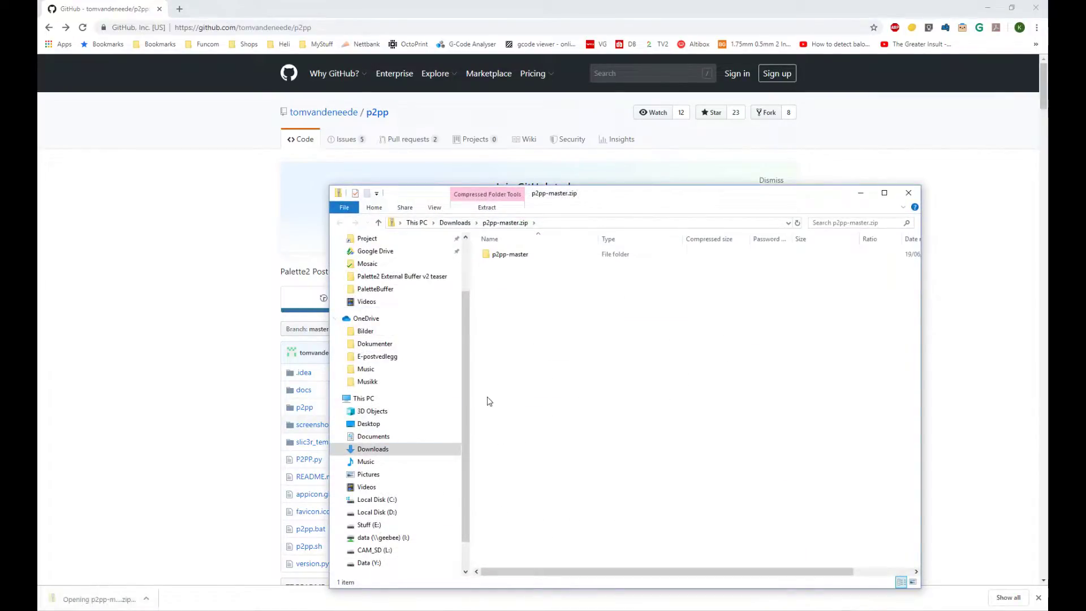
- Copy the p2pp-master folder from the archive to the root of Local Disk (C:) and open the copy
click(519, 255)
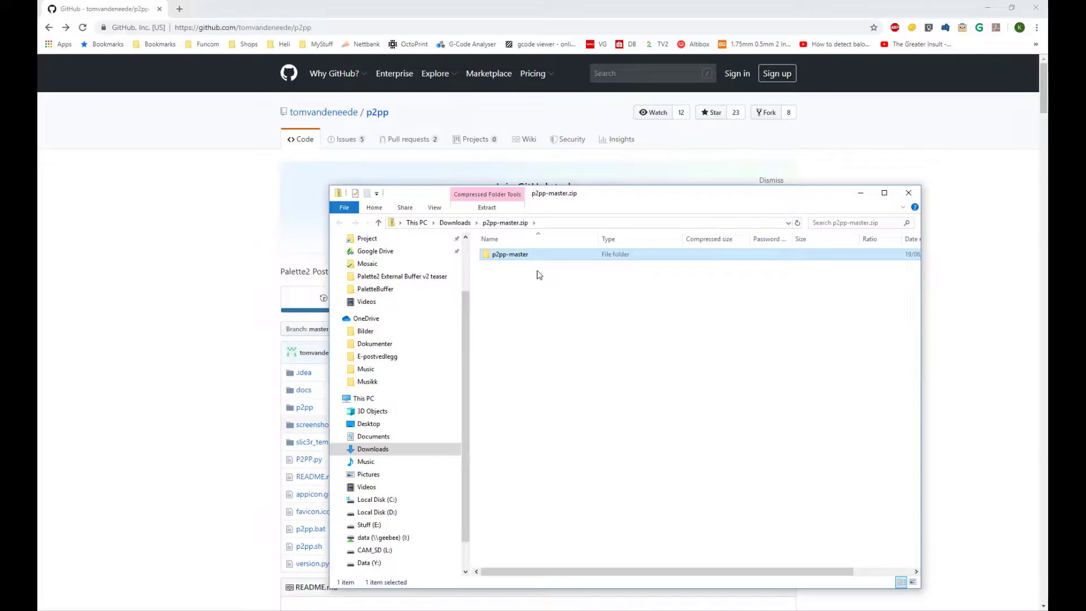
click(374, 500)
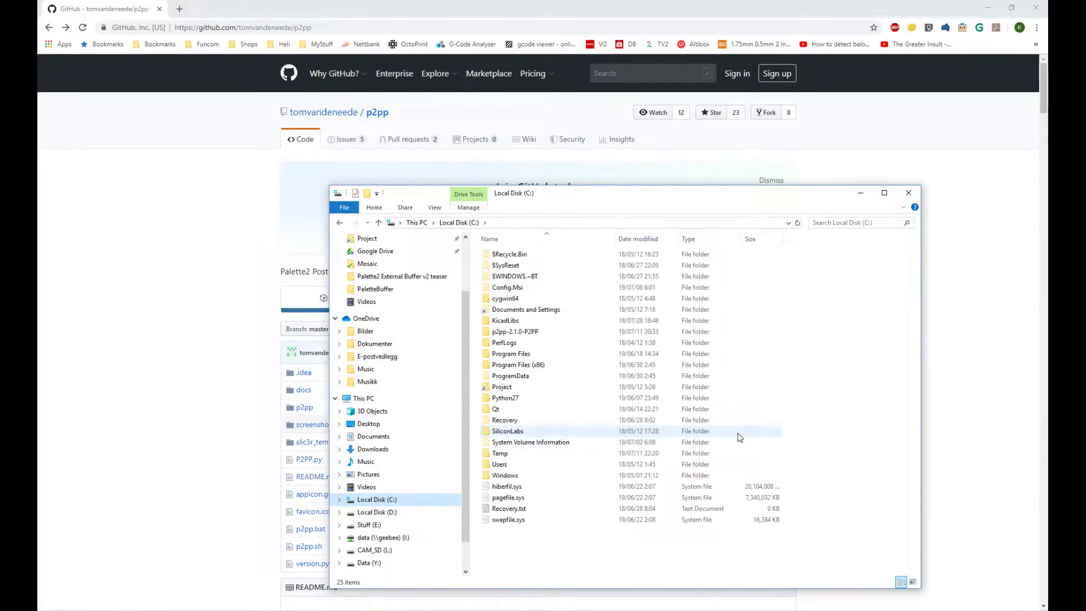
key(ctrl+v)
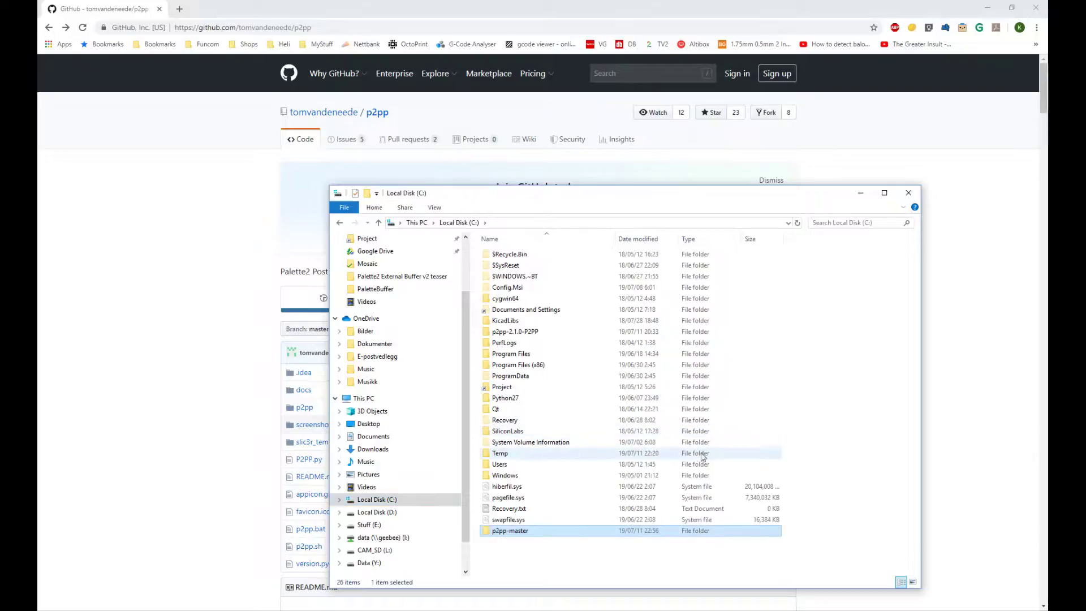
double_click(507, 534)
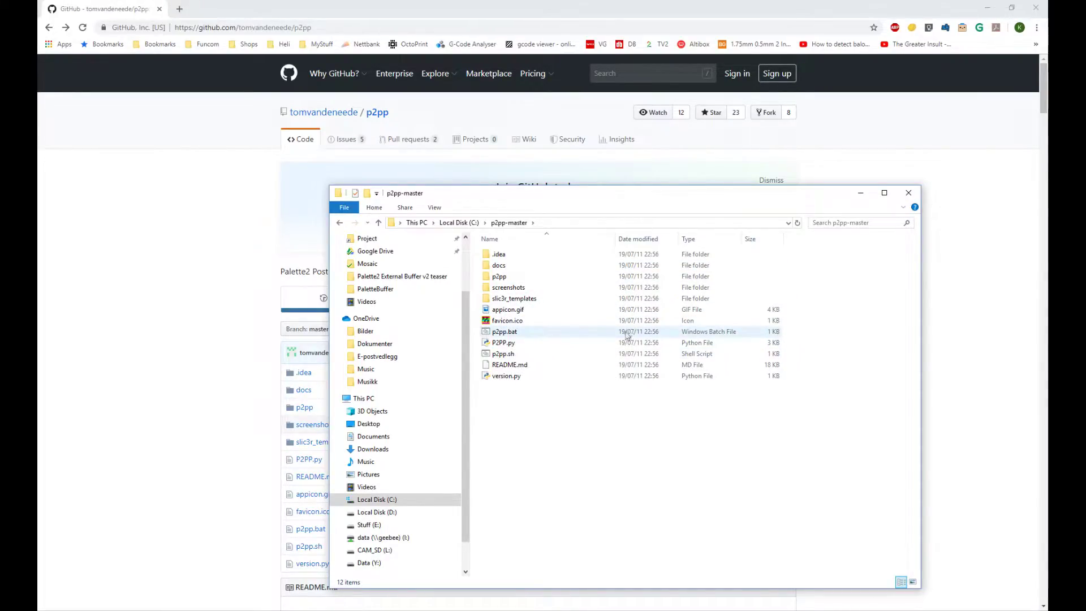
- Read the Windows installation instructions in the p2pp README on GitHub and locate p2pp.bat in the copied folder
click(262, 287)
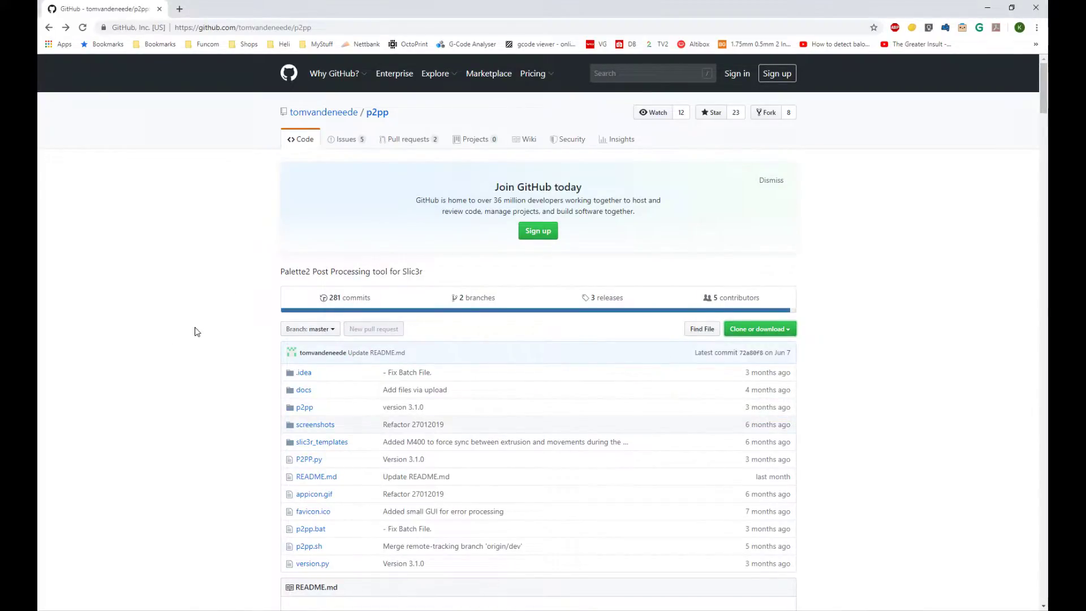
scroll(204, 362, down, 15)
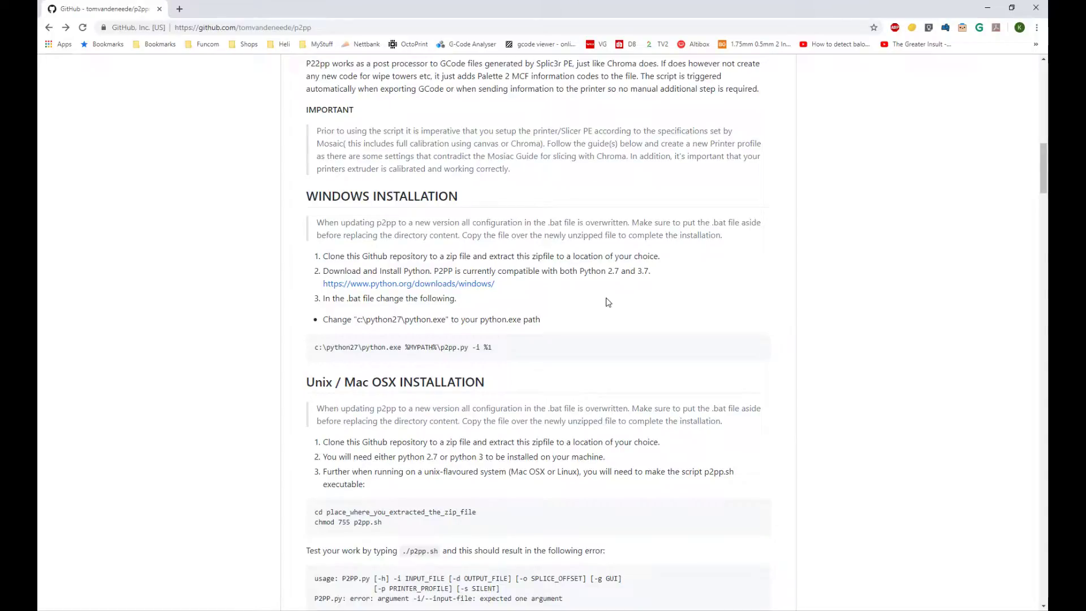
key(alt+Tab)
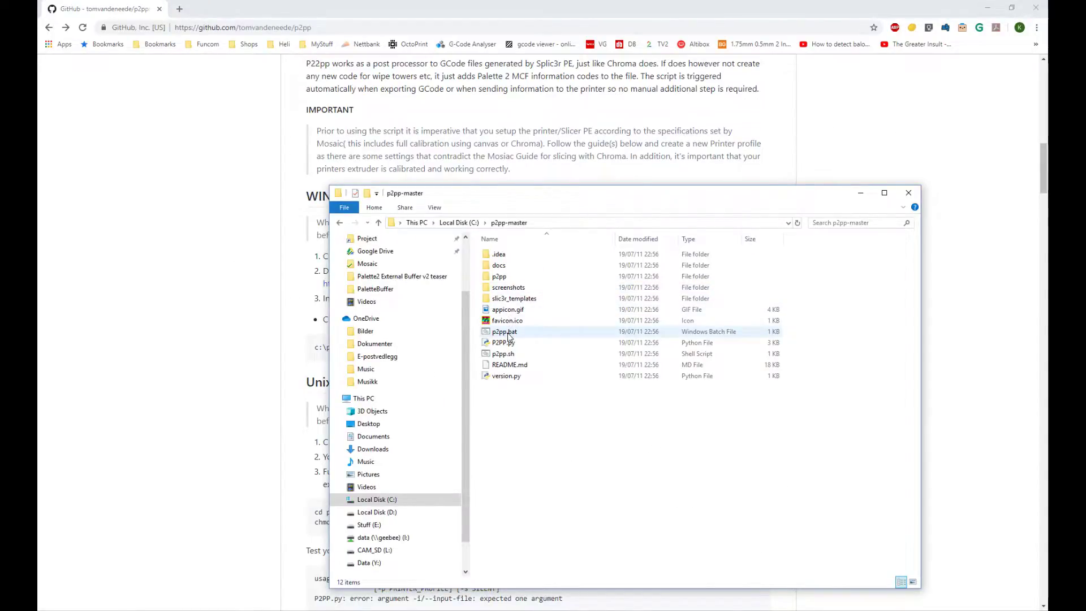
click(490, 167)
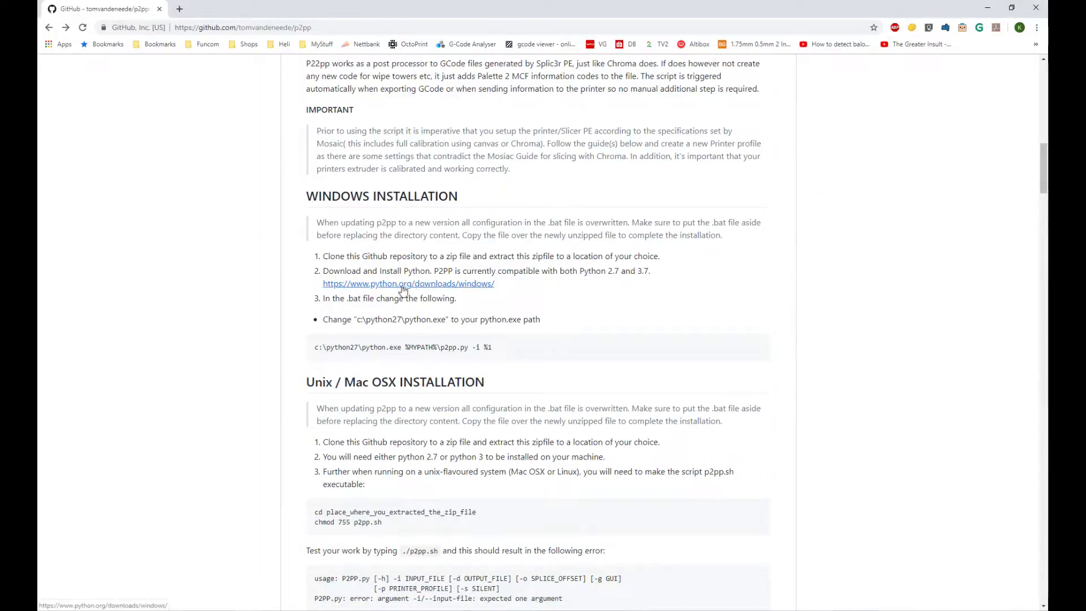
scroll(362, 260, up, 15)
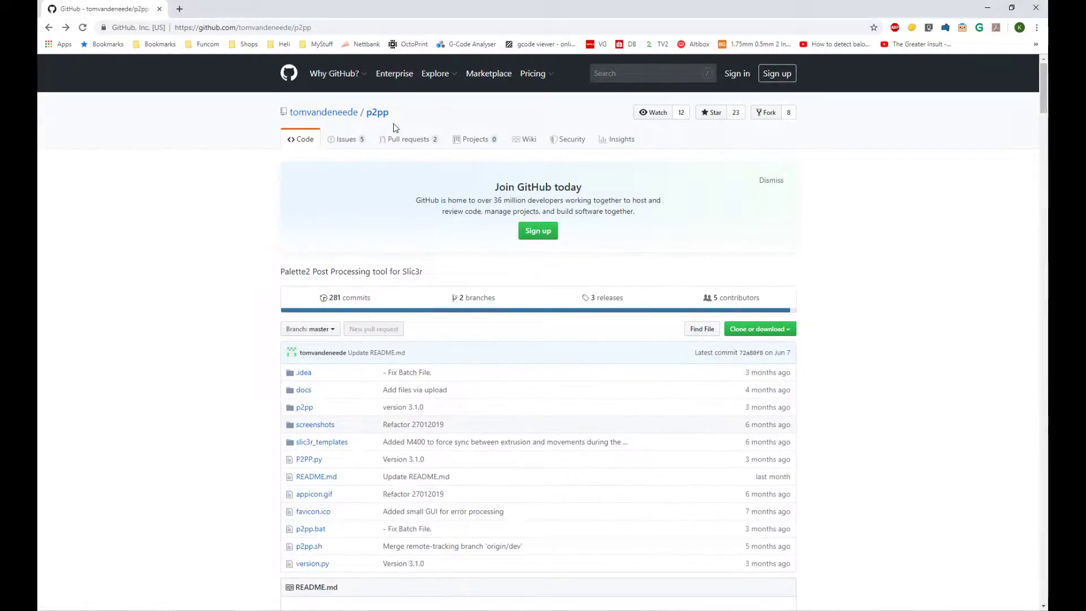
scroll(412, 219, down, 15)
scroll(431, 396, up, 5)
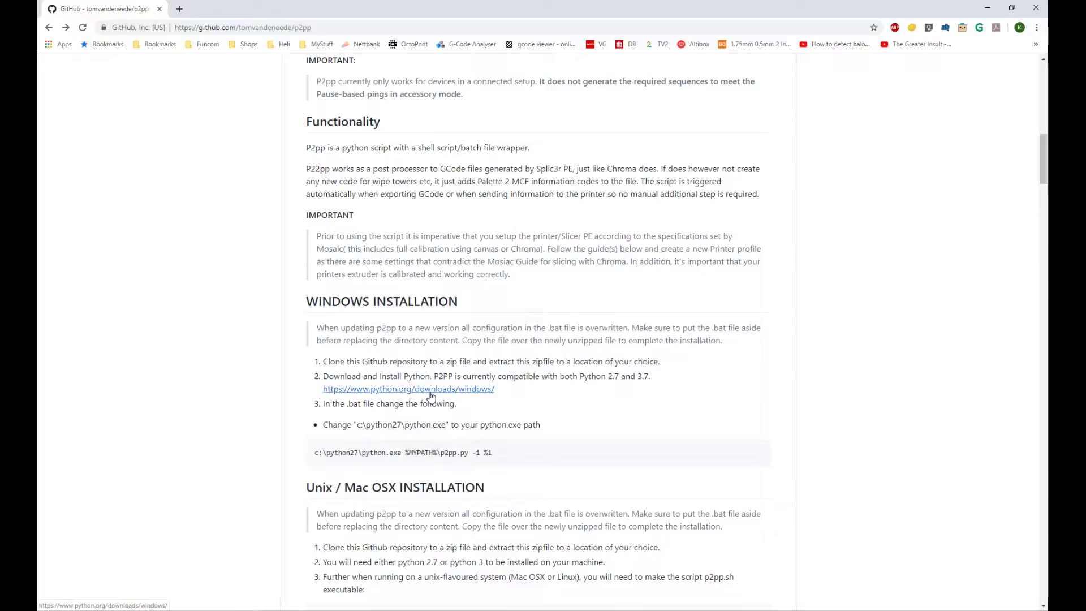
- Go to the latest Python 2 release for Windows from the README's link and download the Windows x86-64 MSI installer
click(431, 390)
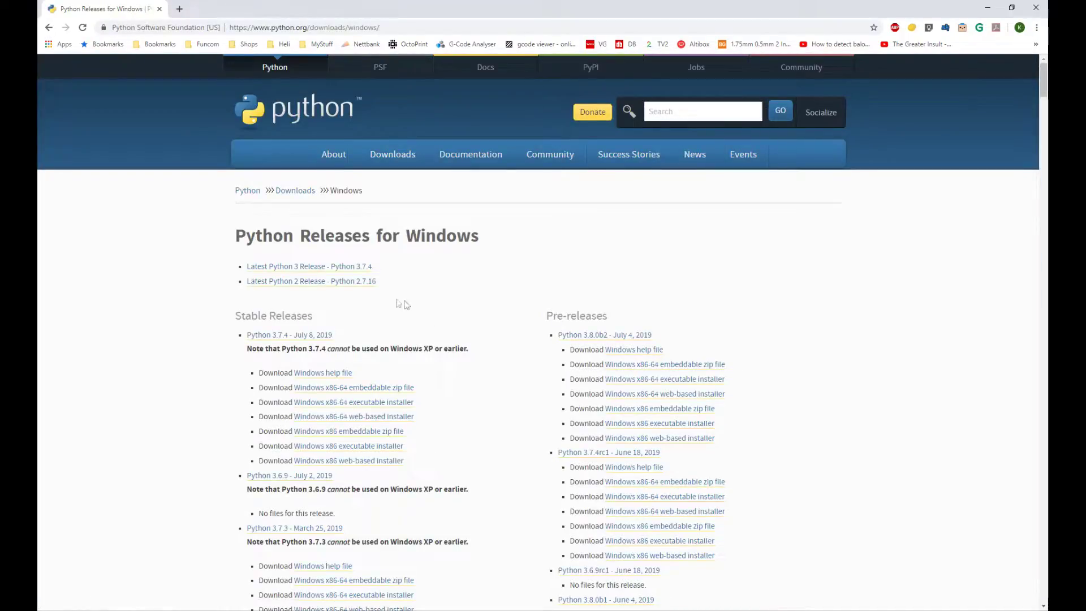
click(291, 282)
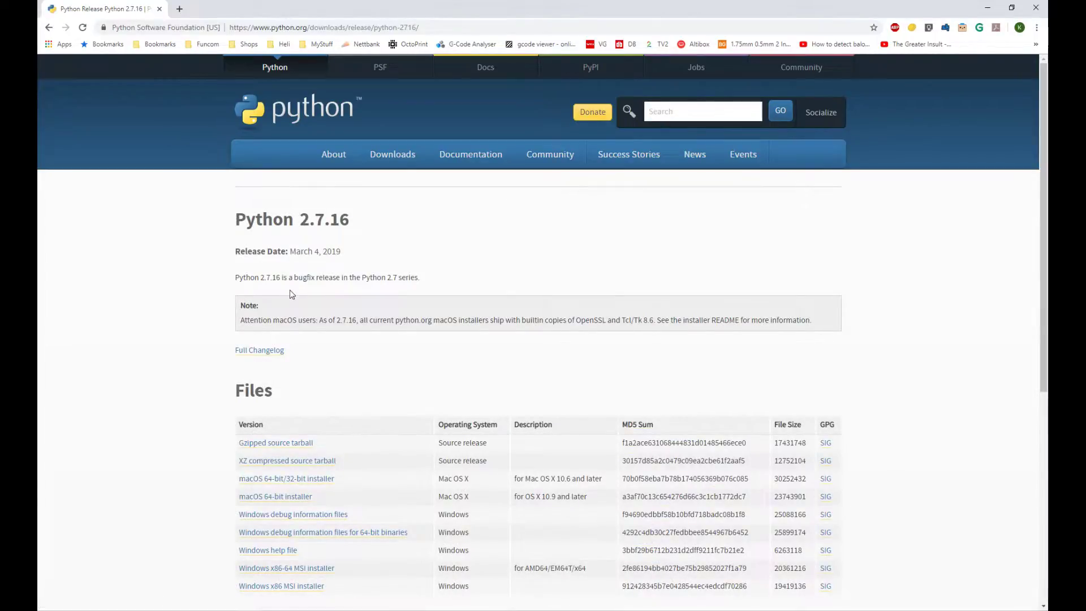
scroll(290, 289, down, 3)
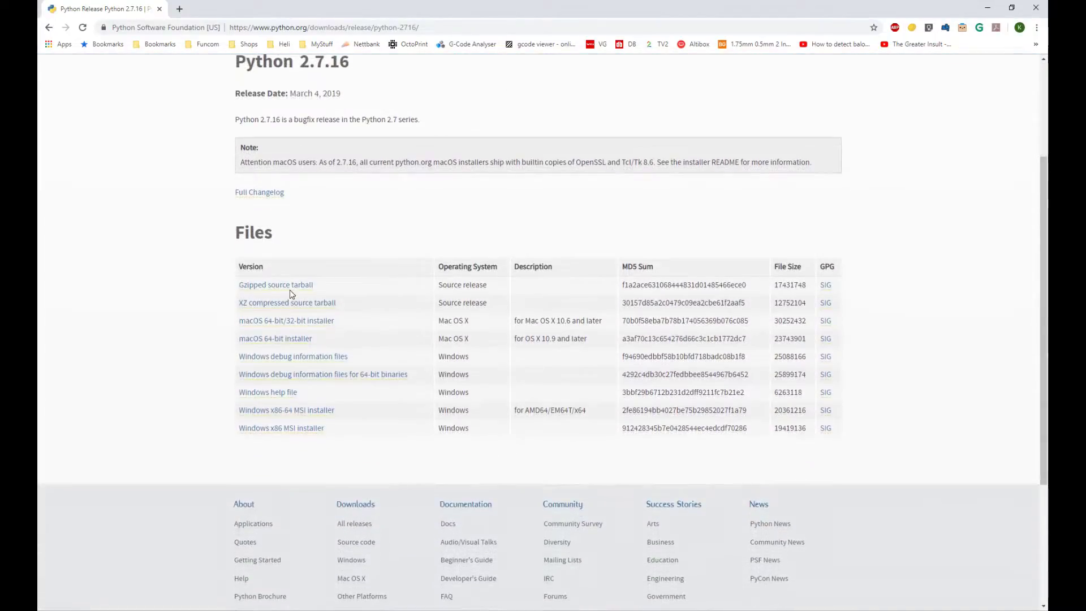
click(302, 417)
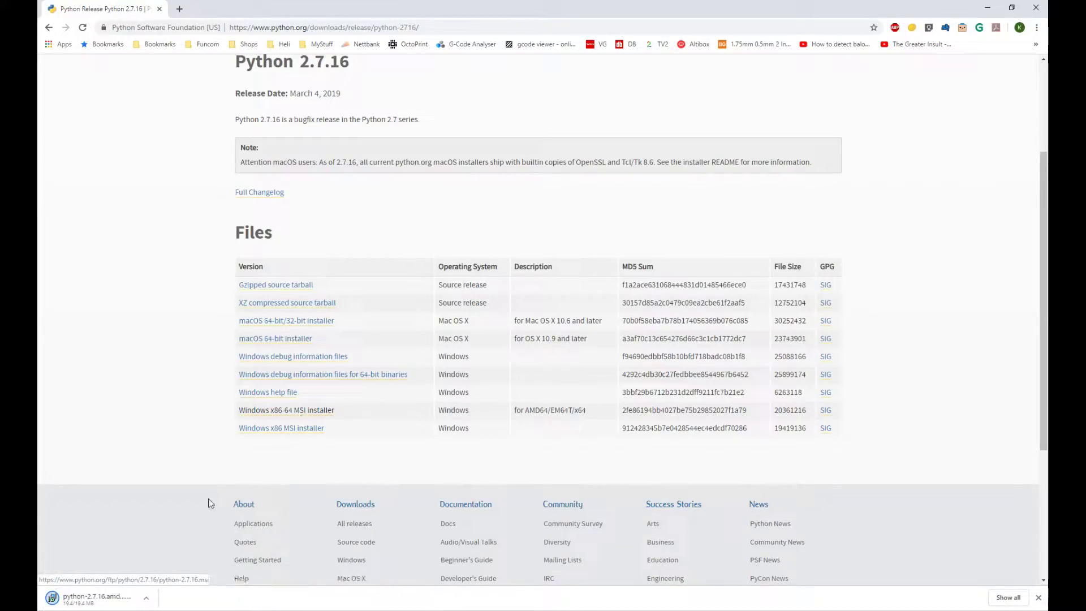
- Launch the downloaded Python 2.7.16 installer and cancel the setup
click(93, 600)
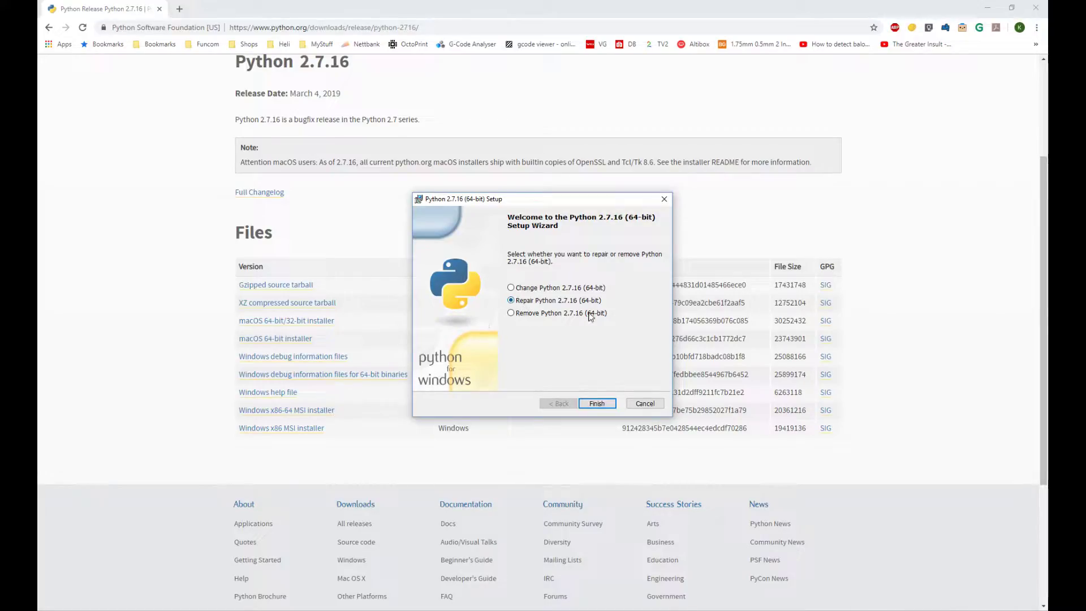
click(645, 405)
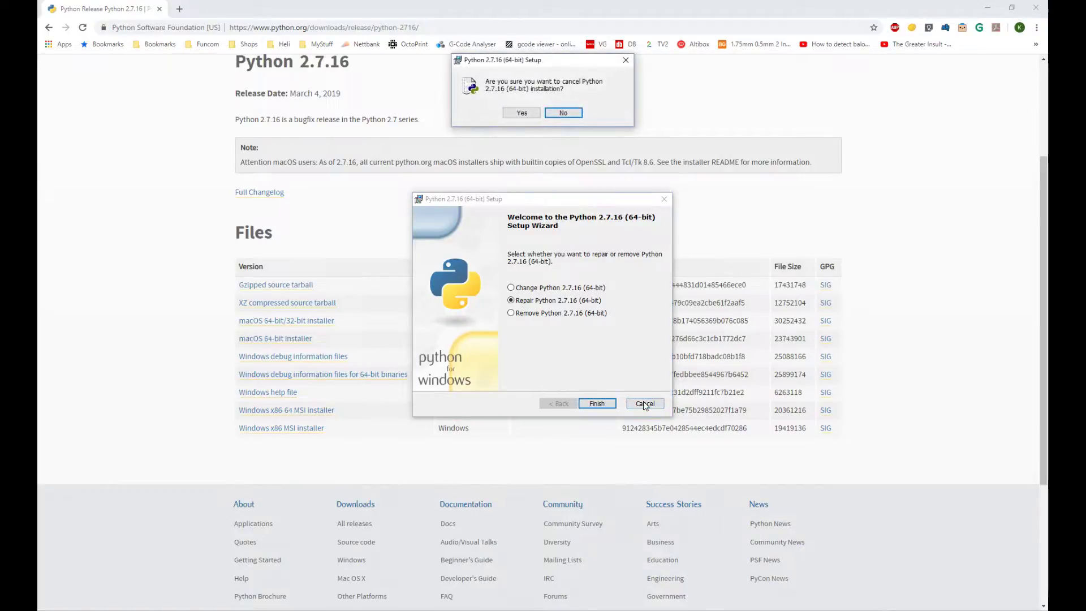
click(521, 112)
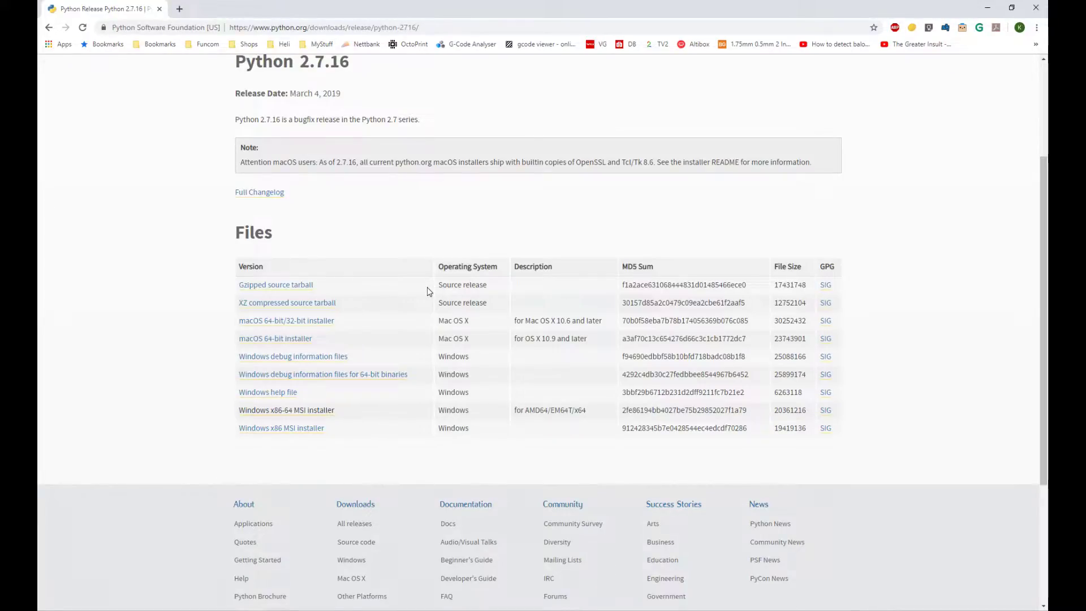
- Switch to the p2pp-master folder in File Explorer, open p2pp.bat in Notepad by allowing it past SmartScreen, and close it
key(alt+Tab)
click(504, 332)
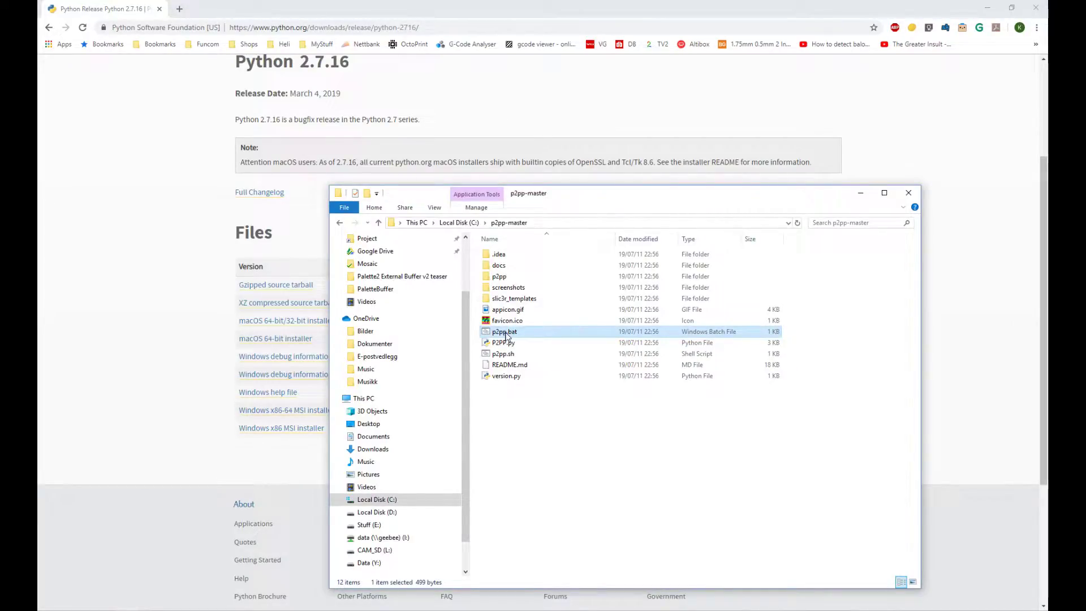
right_click(505, 335)
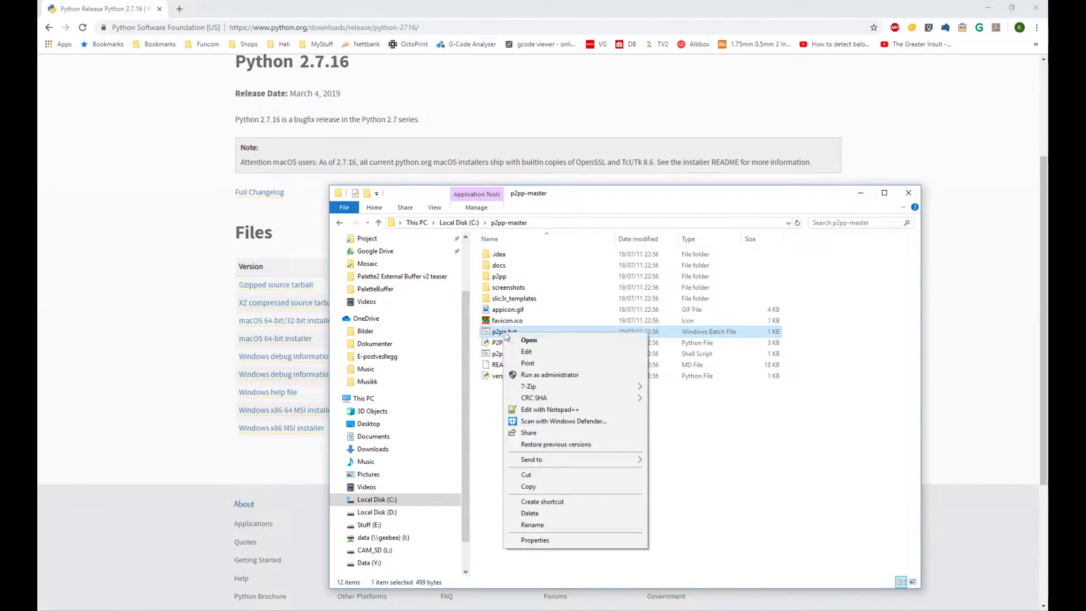
click(547, 357)
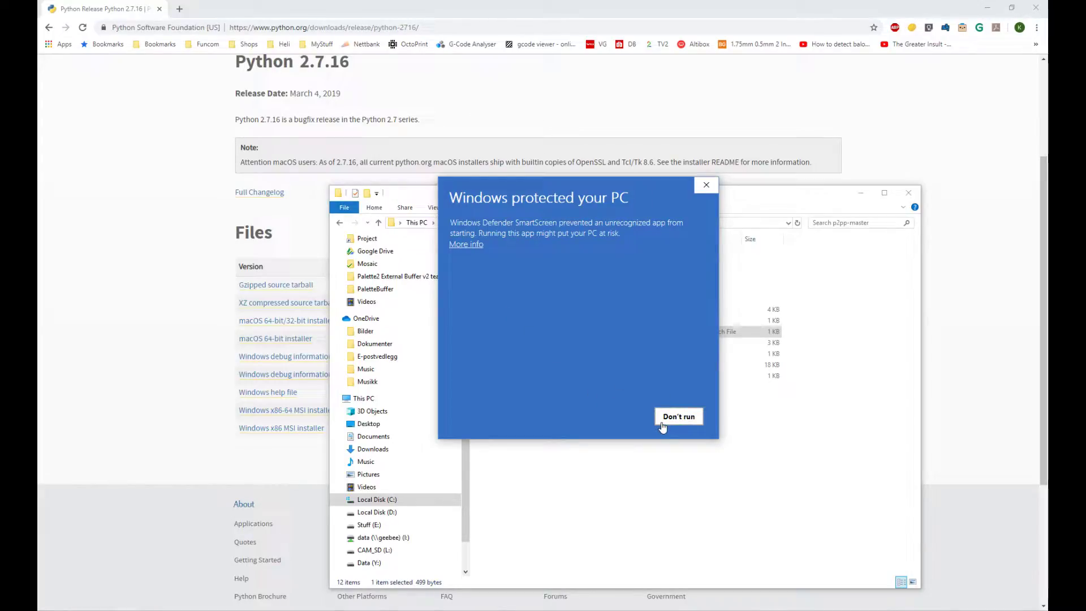
click(704, 186)
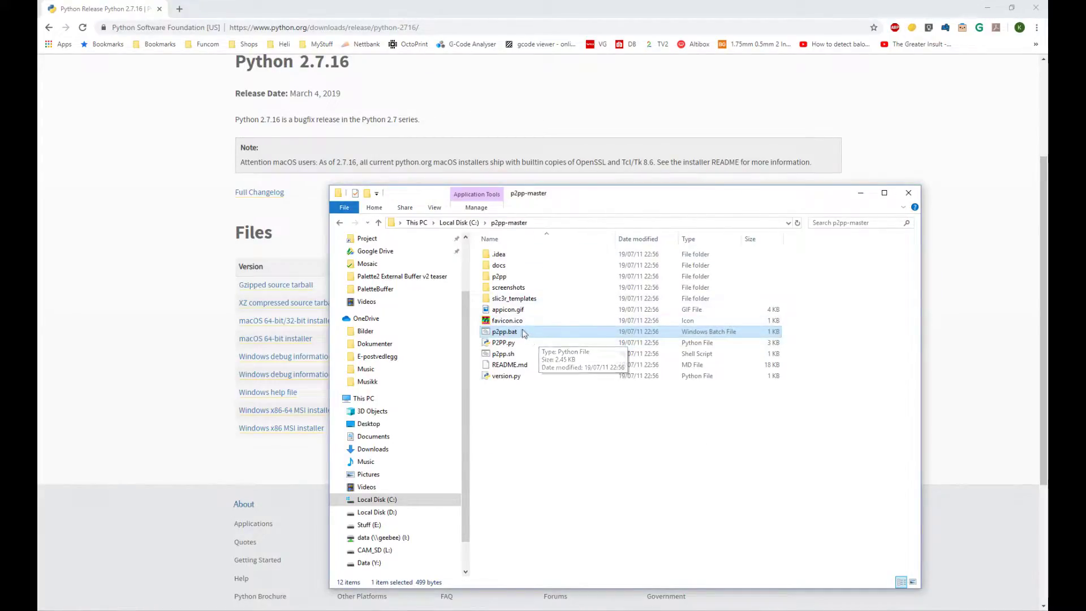
right_click(512, 333)
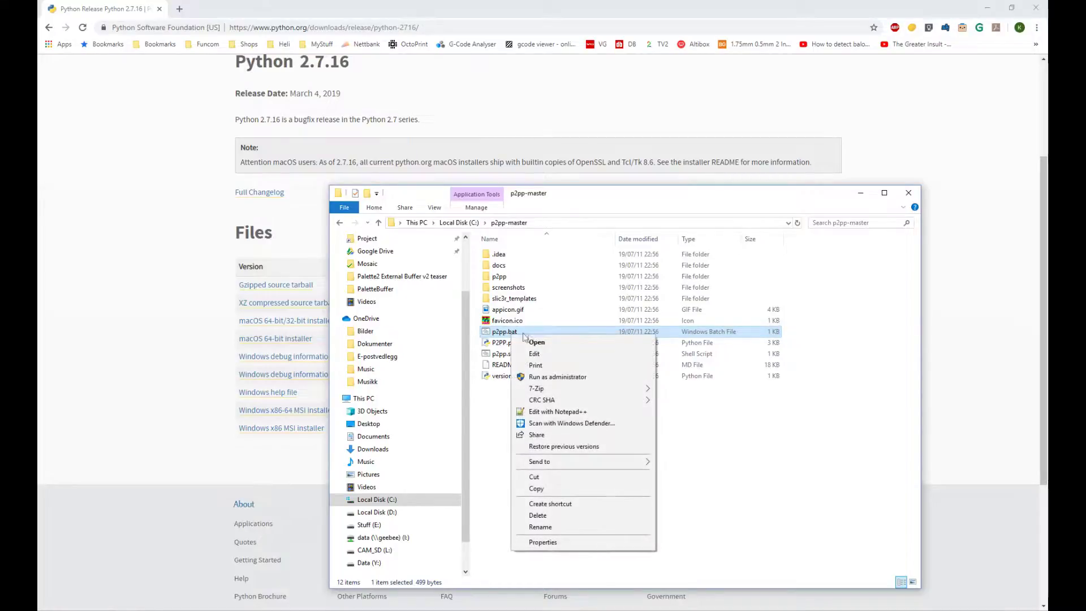
click(553, 357)
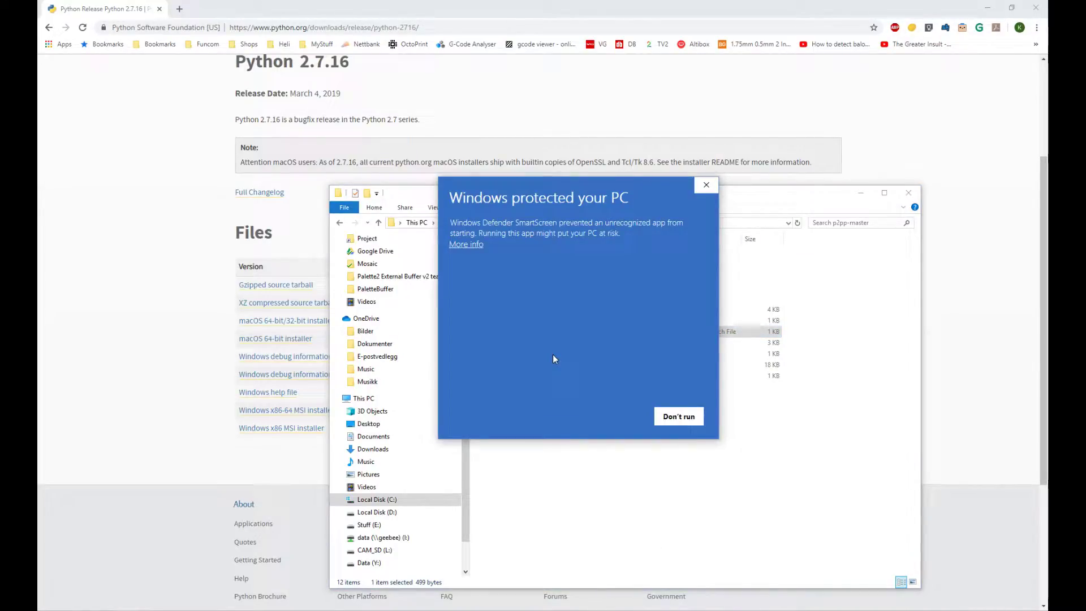
click(472, 245)
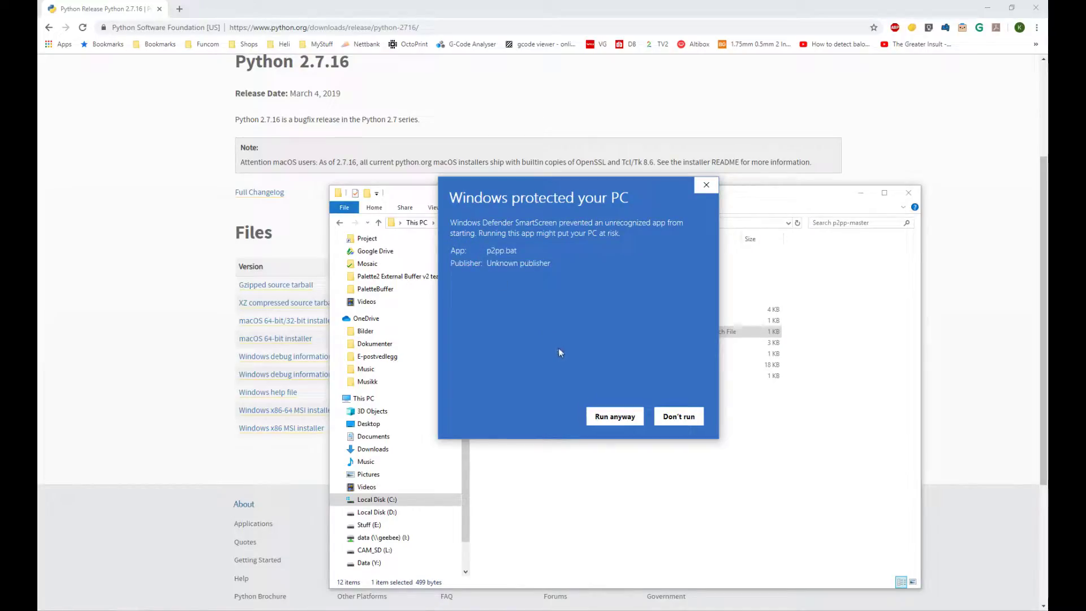
click(617, 418)
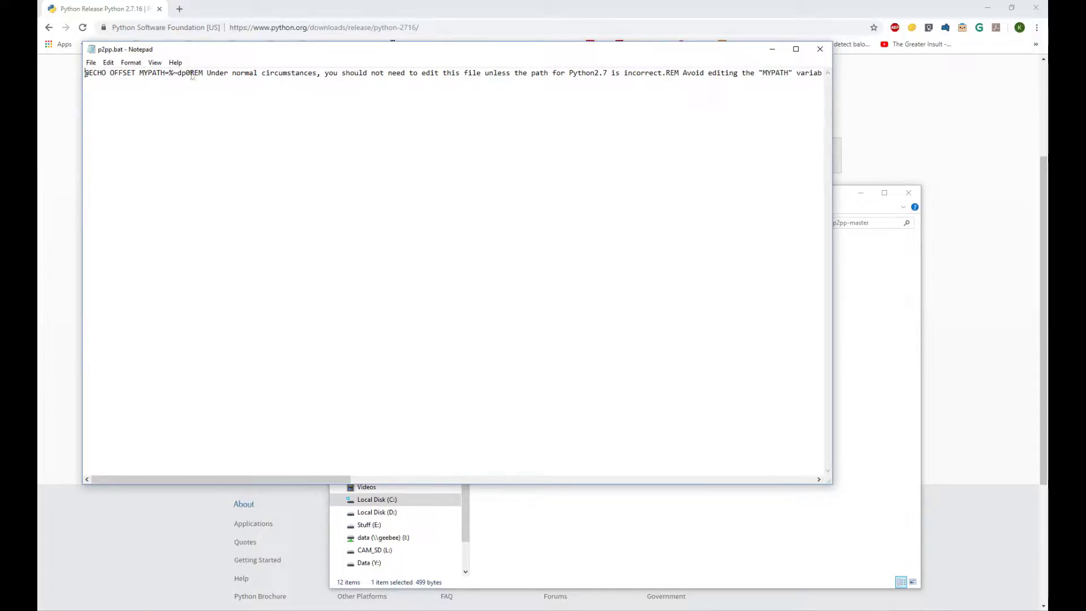
click(820, 50)
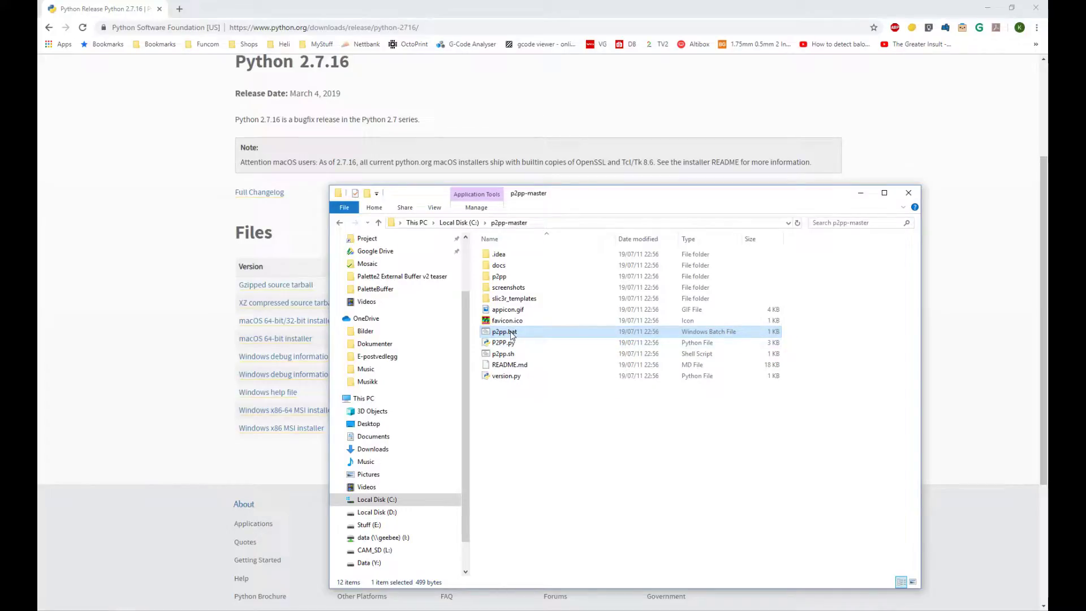
- Open p2pp.bat from the p2pp-master folder in Notepad++
mouse_move(780, 609)
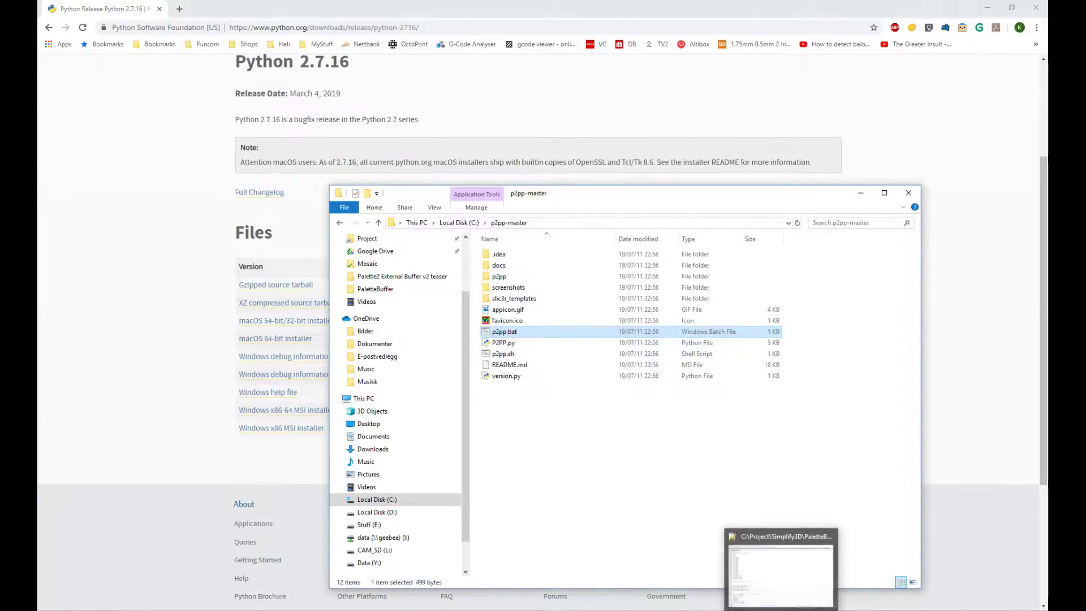
right_click(506, 338)
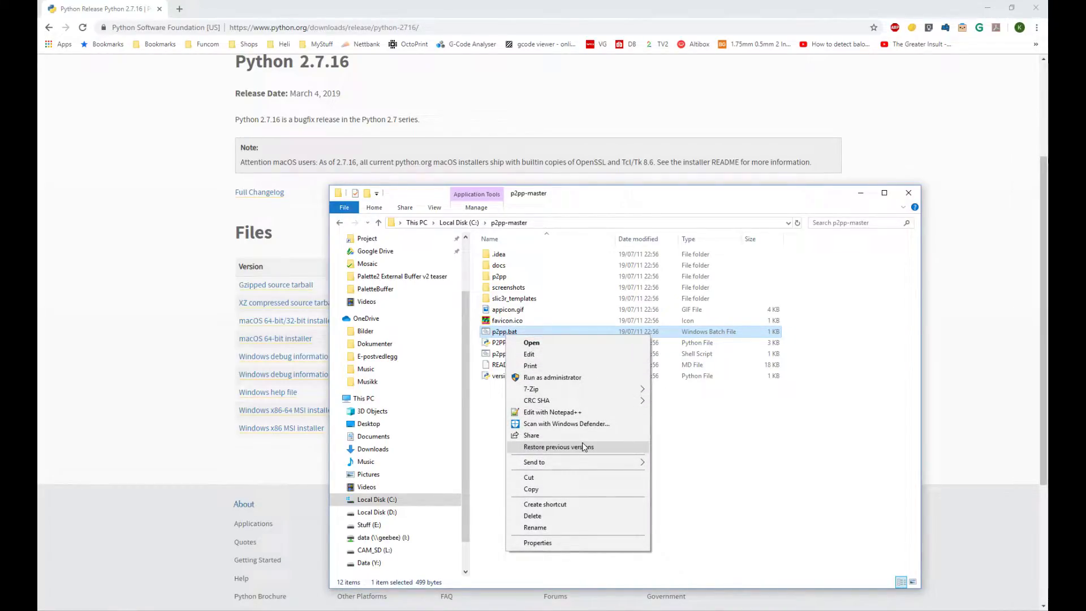
click(582, 412)
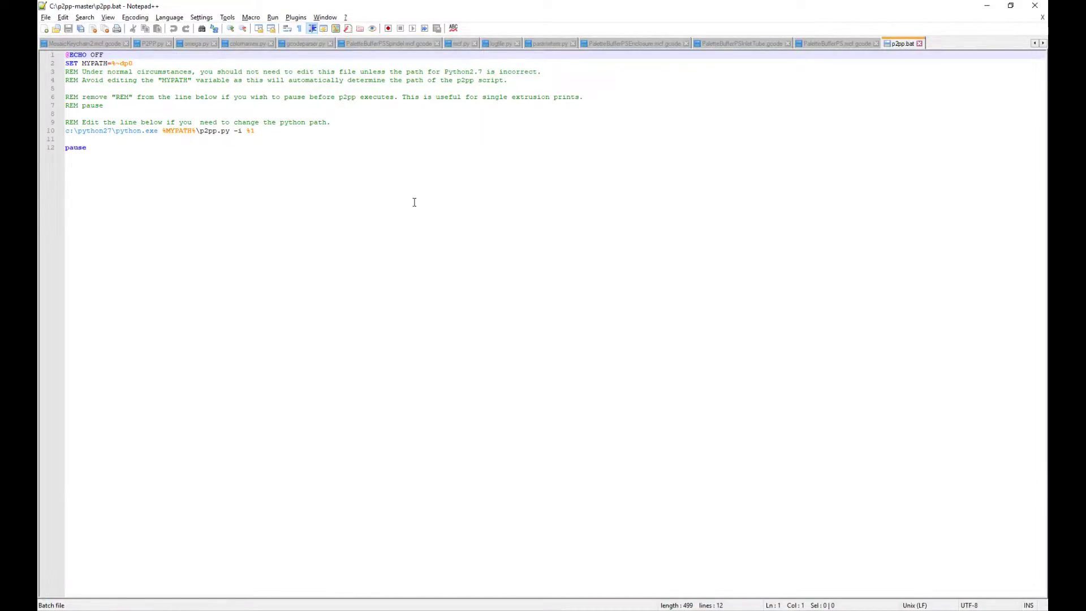
- Examine the python.exe path on line 10 of p2pp.bat and return to the Python download page in the browser
click(116, 131)
key(Home)
key(shift+Right)
key(shift+Right)
key(shift+Right)
key(shift+Right)
key(shift+Right)
key(shift+Right)
key(shift+Right)
key(shift+Right)
key(shift+Right)
key(shift+Right)
key(shift+Right)
key(shift+Right)
key(shift+Right)
key(shift+Right)
key(shift+Right)
key(shift+Right)
key(shift+Right)
key(shift+Right)
key(shift+Right)
key(shift+Right)
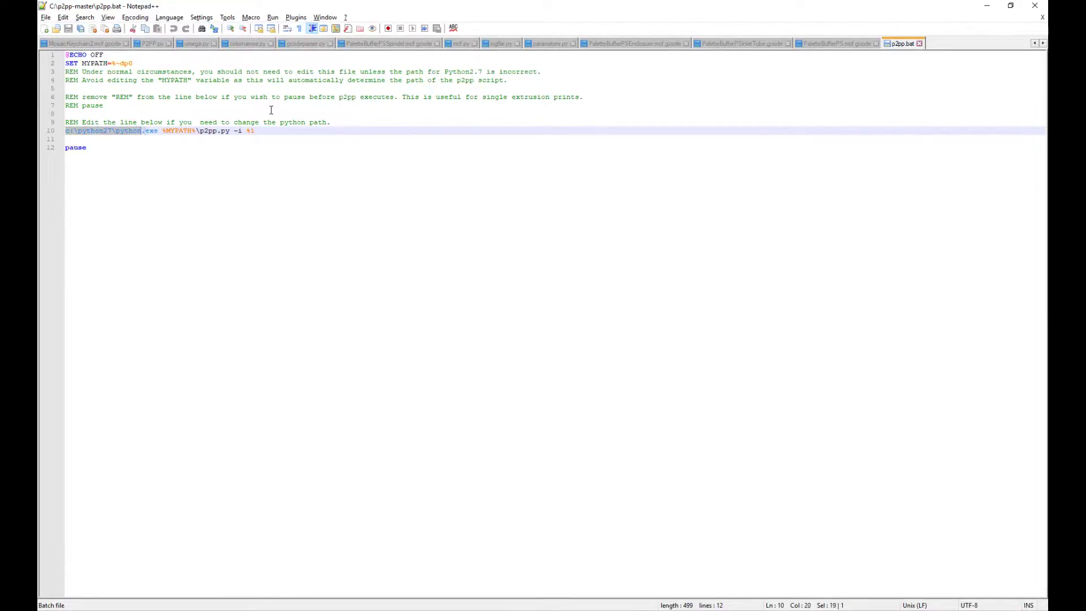
key(Left)
key(Right)
key(Right)
key(Right)
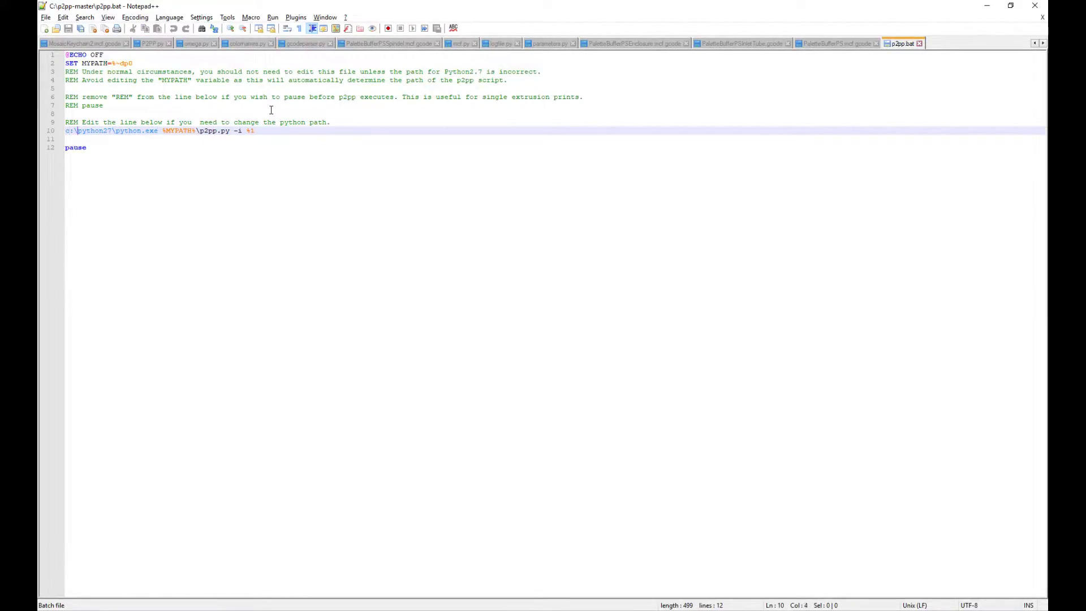
key(shift+Right)
key(shift+Right)
key(shift+Right)
key(shift+Right)
key(shift+Right)
key(shift+Right)
key(shift+Right)
key(shift+Right)
key(Right)
key(Right)
key(shift+Right)
key(shift+Right)
key(shift+Right)
key(shift+Right)
key(shift+Right)
key(shift+Right)
key(shift+Right)
key(shift+Right)
key(shift+Right)
key(shift+Right)
key(Left)
key(Home)
key(alt+Tab)
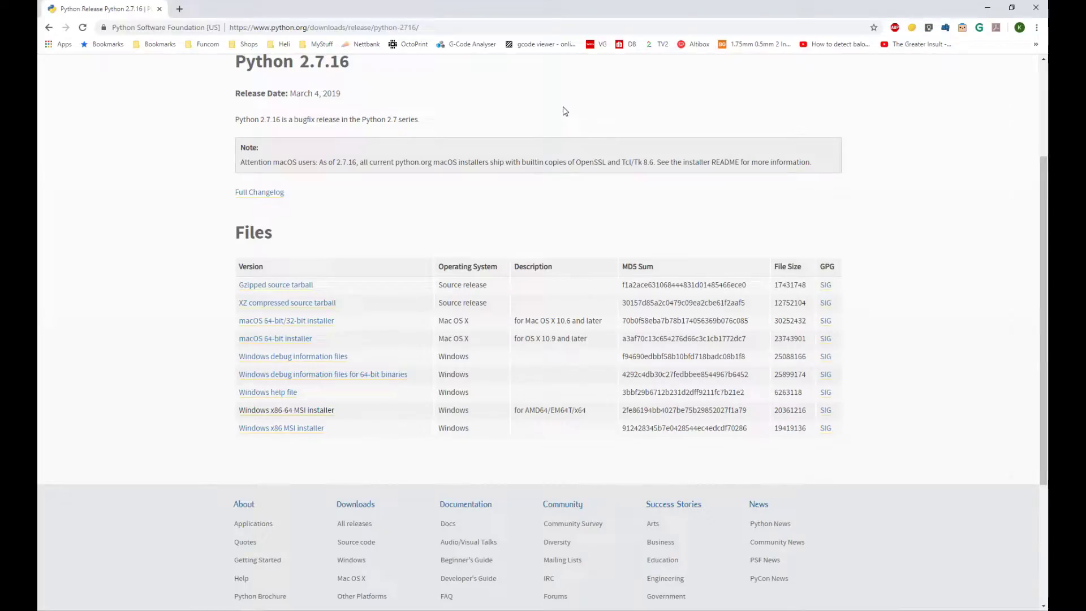
- Return to the p2pp GitHub page and examine the installation and Slic3r PE configuration instructions in the readme
scroll(436, 259, up, 3)
click(50, 27)
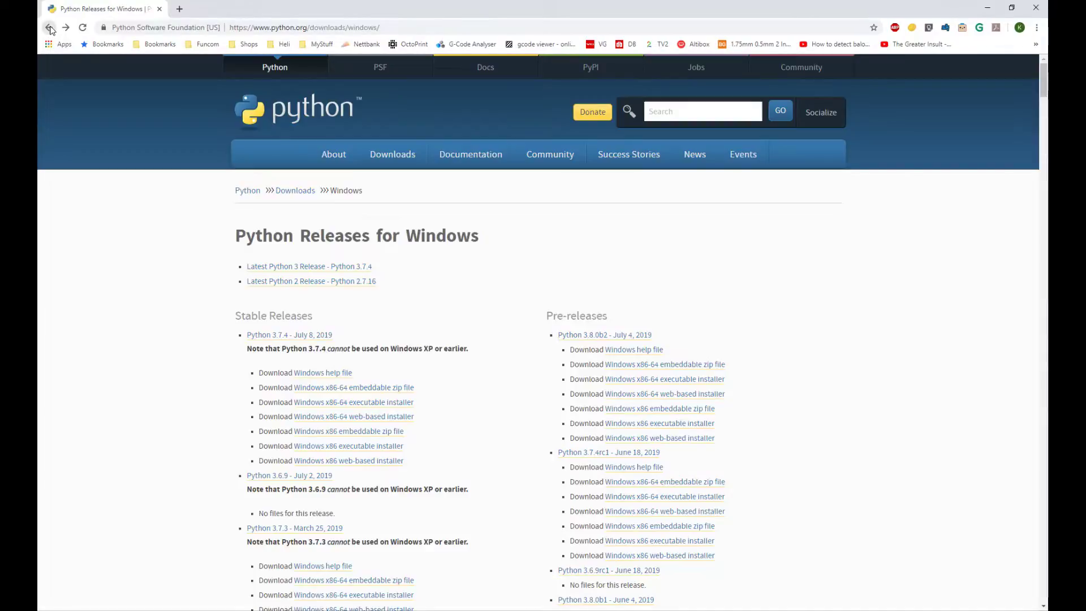
click(50, 27)
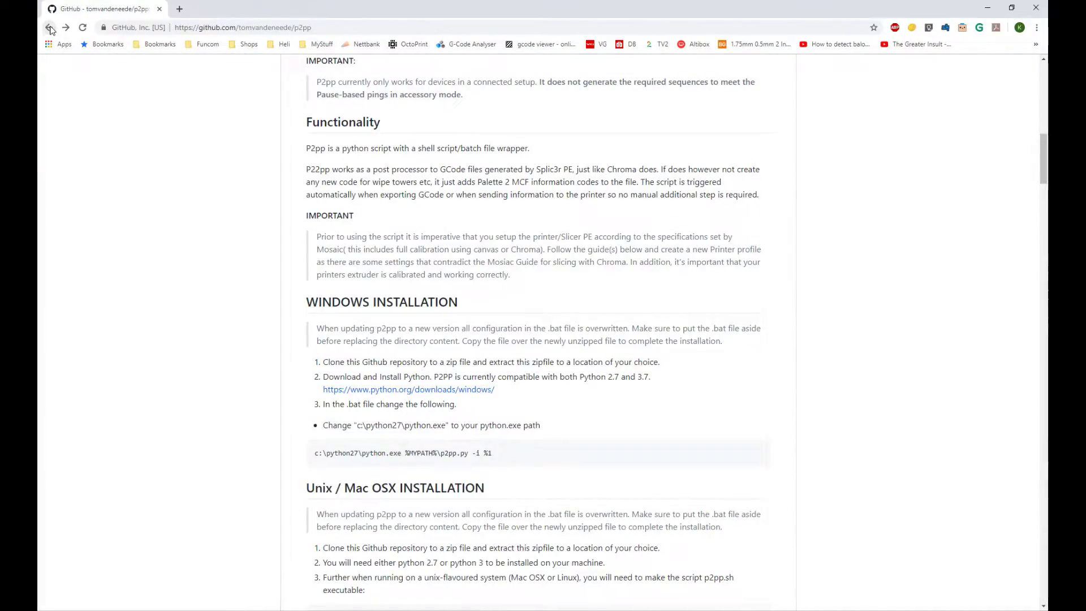
scroll(500, 224, down, 5)
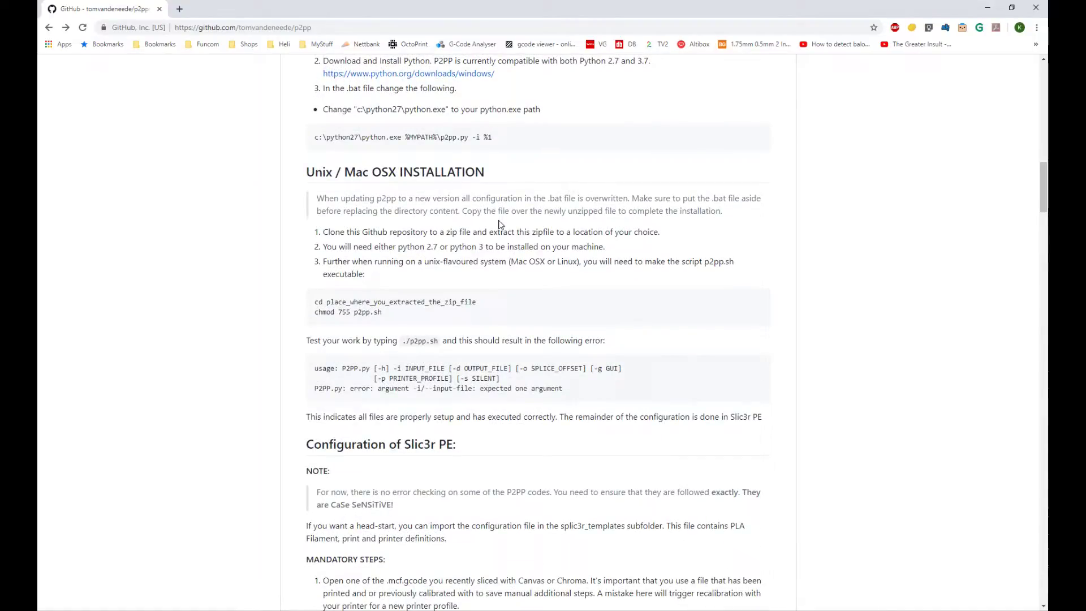
scroll(500, 225, down, 3)
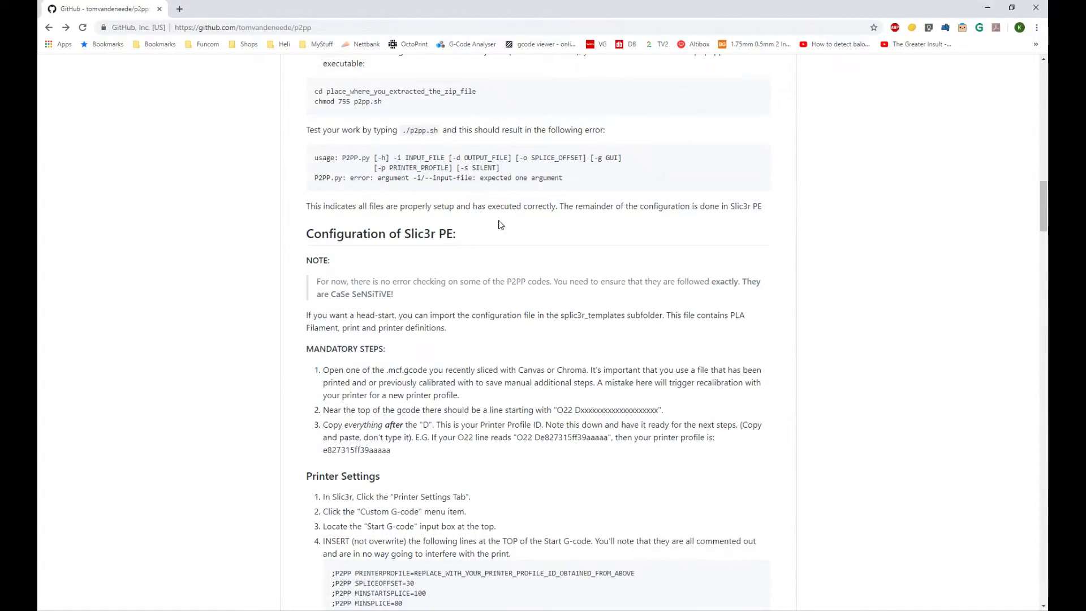
scroll(500, 222, up, 18)
scroll(500, 223, down, 2)
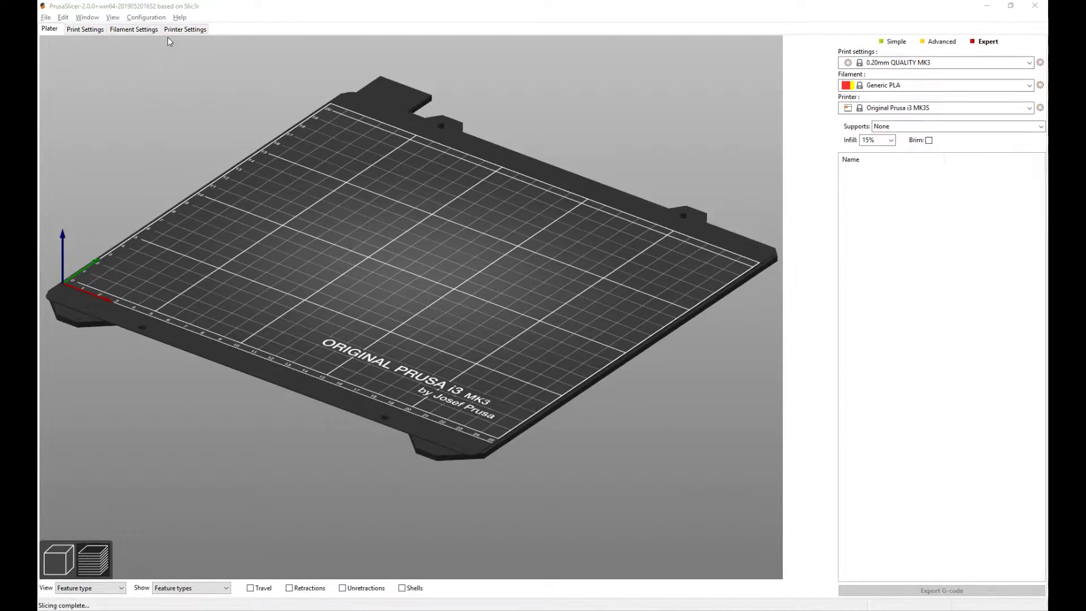
- Switch to PrusaSlicer and set the number of extruders to 4 in the Original Prusa i3 MK3S printer settings
click(181, 29)
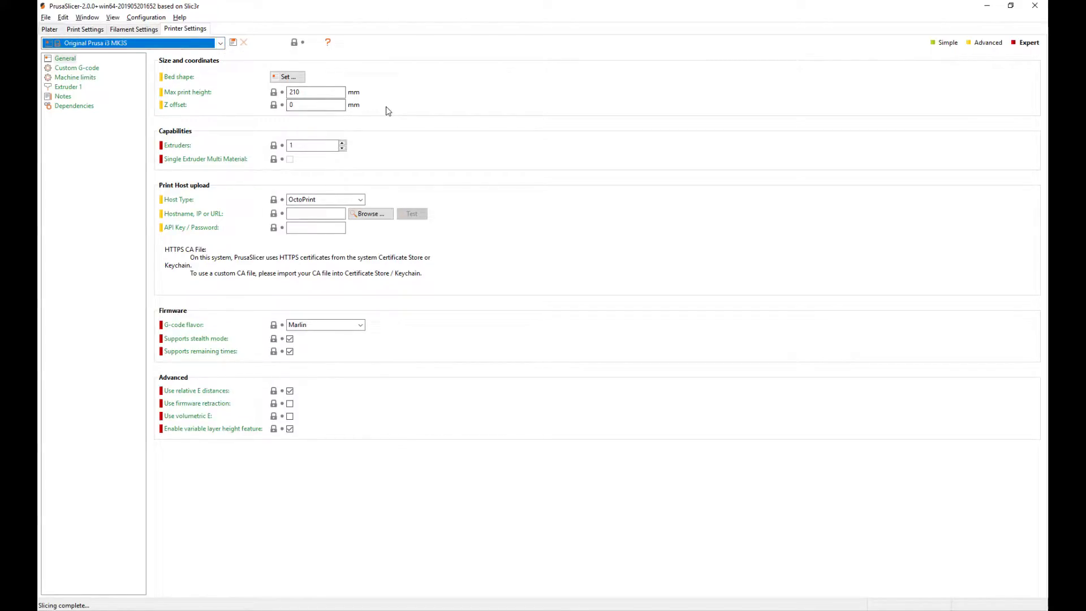
click(303, 145)
click(342, 143)
click(342, 143)
click(342, 143)
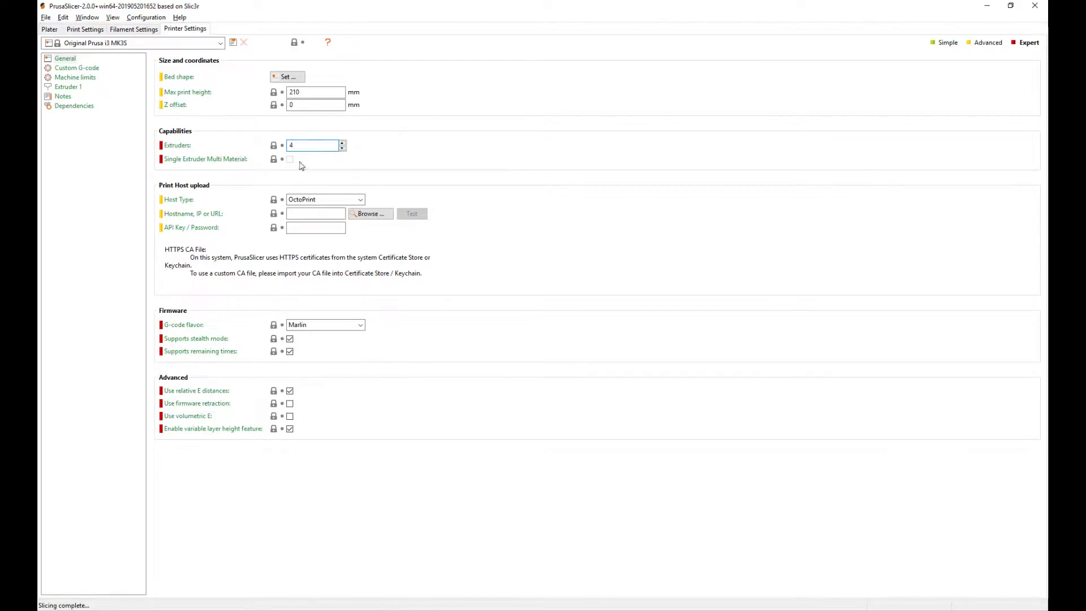
key(Tab)
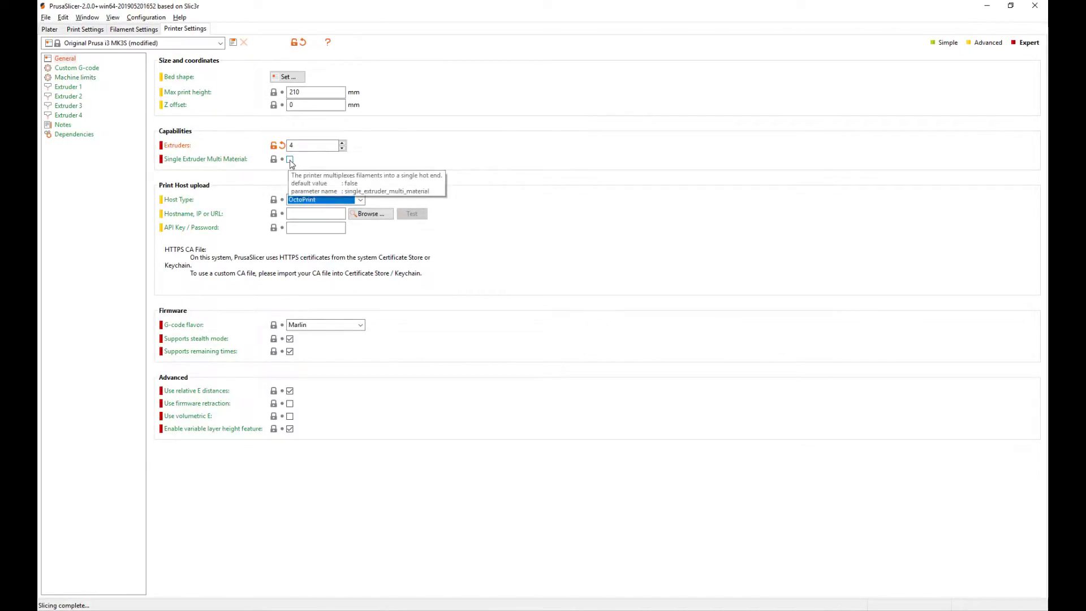
- Enable Single Extruder Multi Material and disable the variable layer height feature for the printer
click(290, 160)
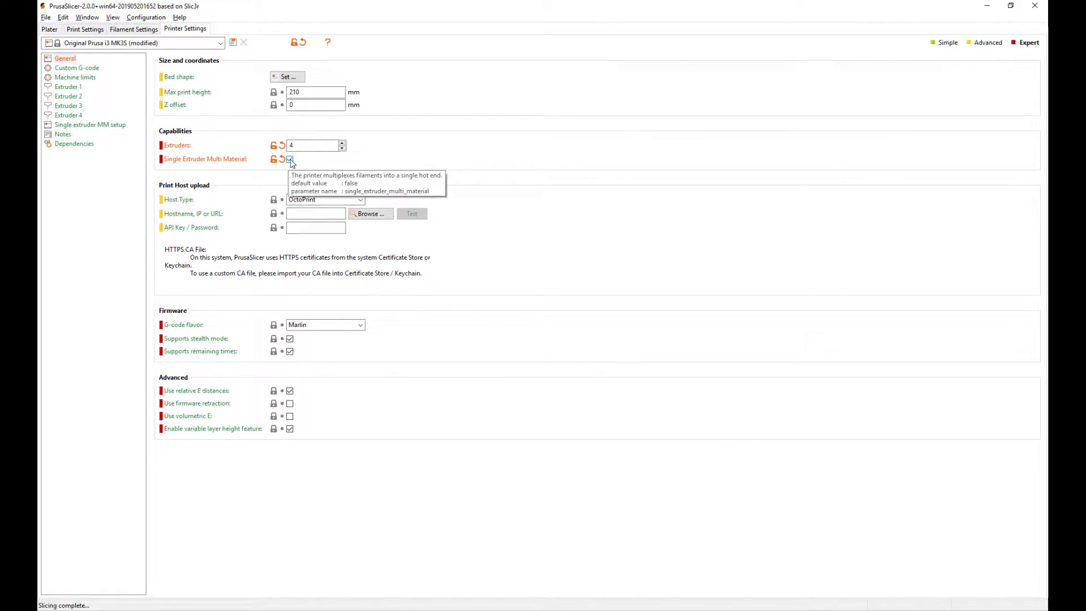
click(290, 429)
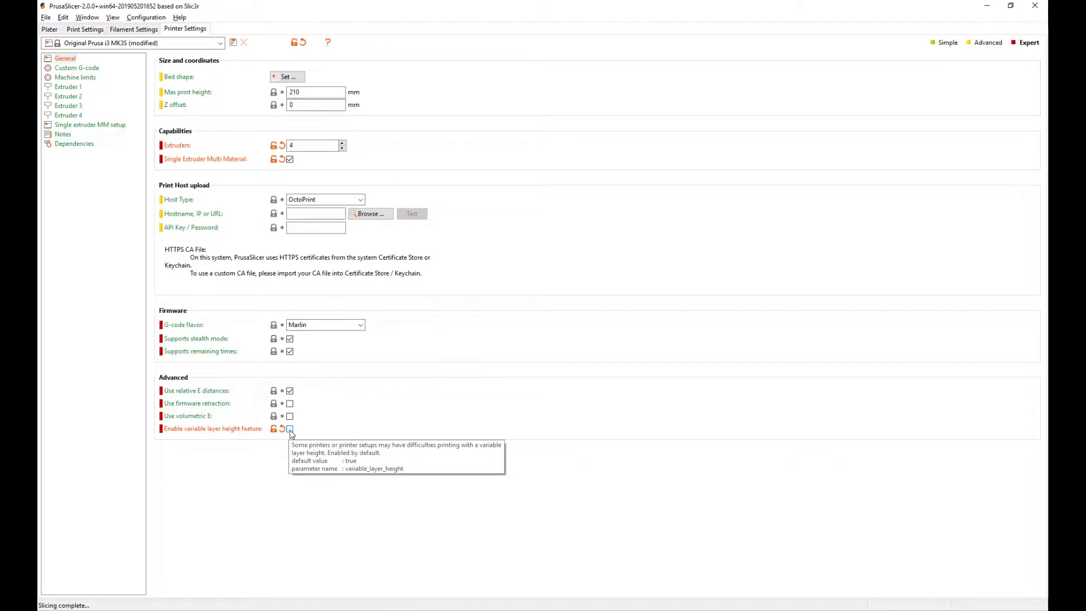
- Set cooling tube position, cooling tube length, filament parking position and extra loading distance to 0 mm in the single extruder MM setup
click(86, 125)
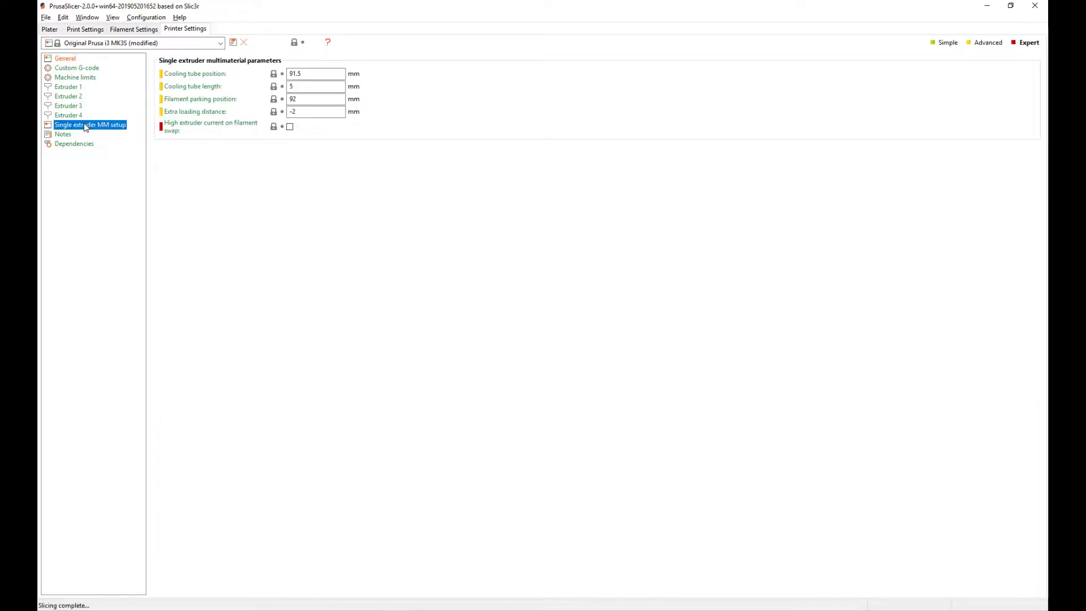
click(317, 73)
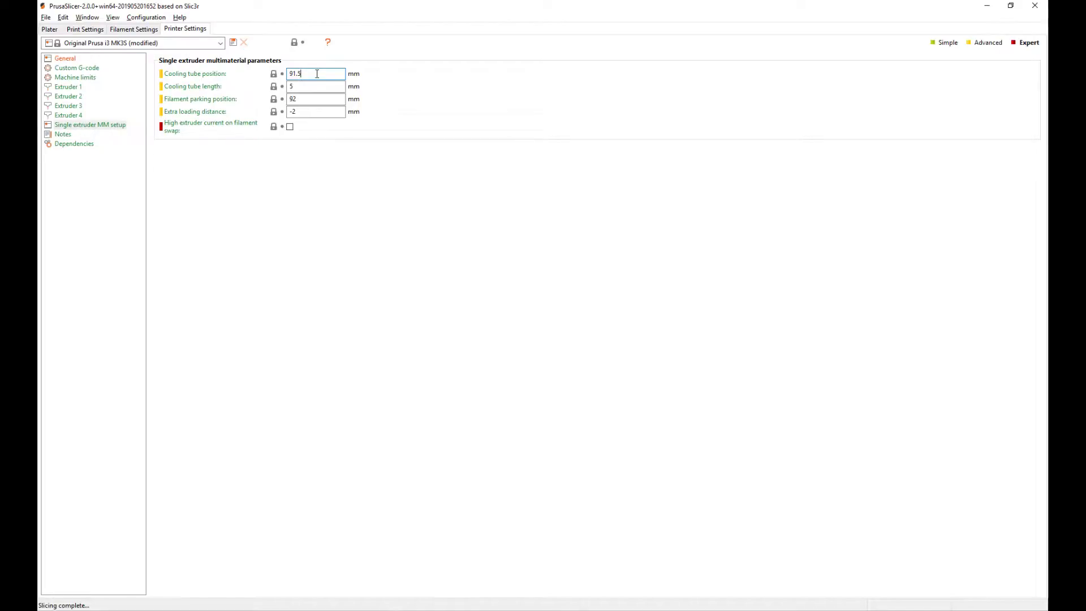
drag(317, 73, 226, 74)
text(0)
key(Tab)
text(0)
key(Tab)
text(0)
key(Tab)
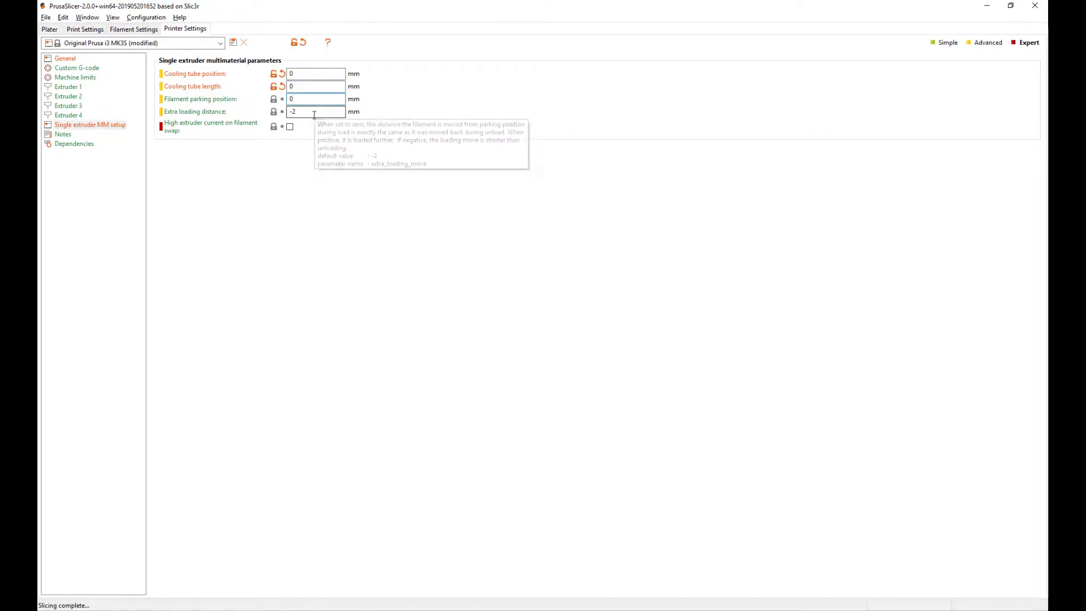
text(0)
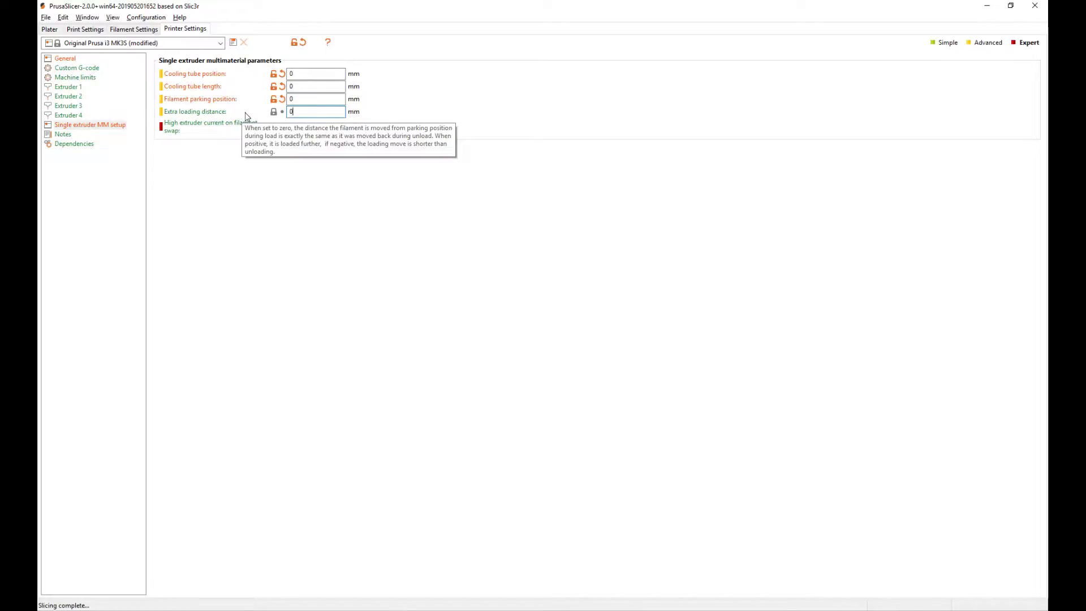
- Look through the settings of the four extruders and set Extruder 2's preview color to blue
click(64, 88)
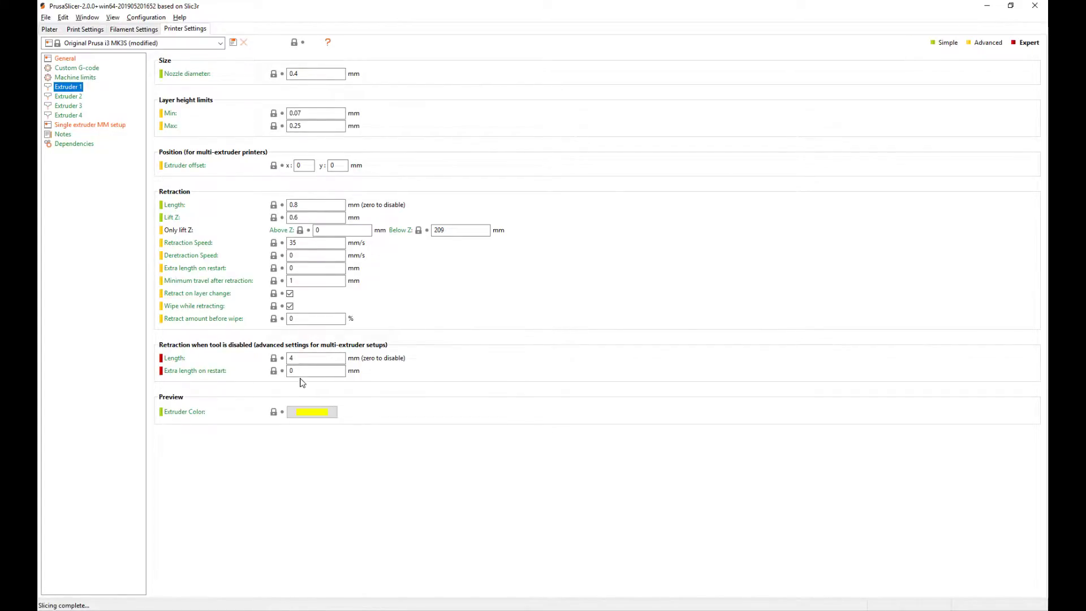
click(73, 97)
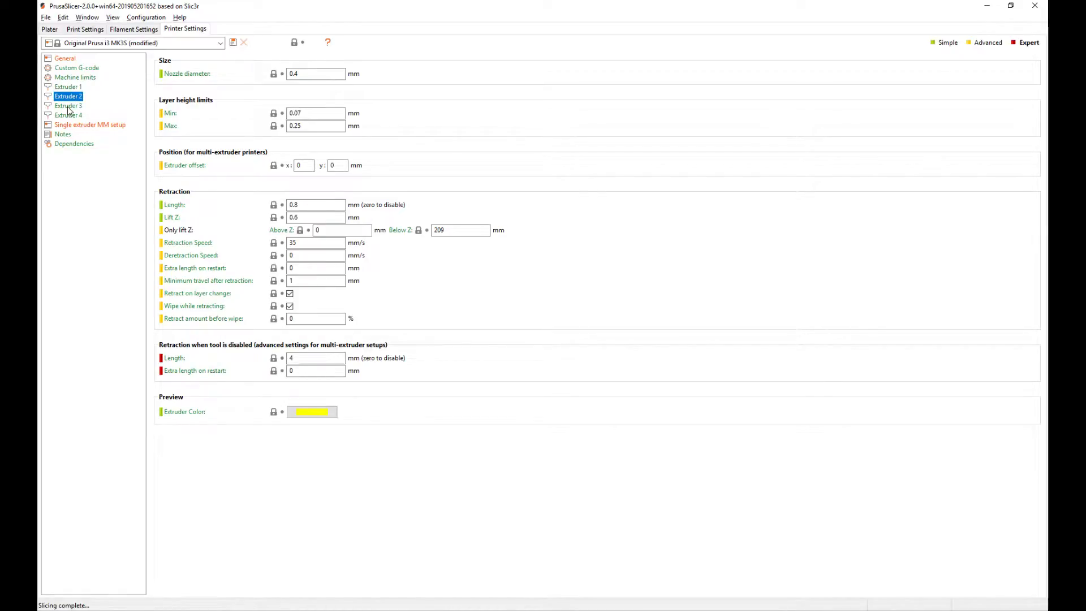
click(70, 106)
click(70, 114)
click(75, 88)
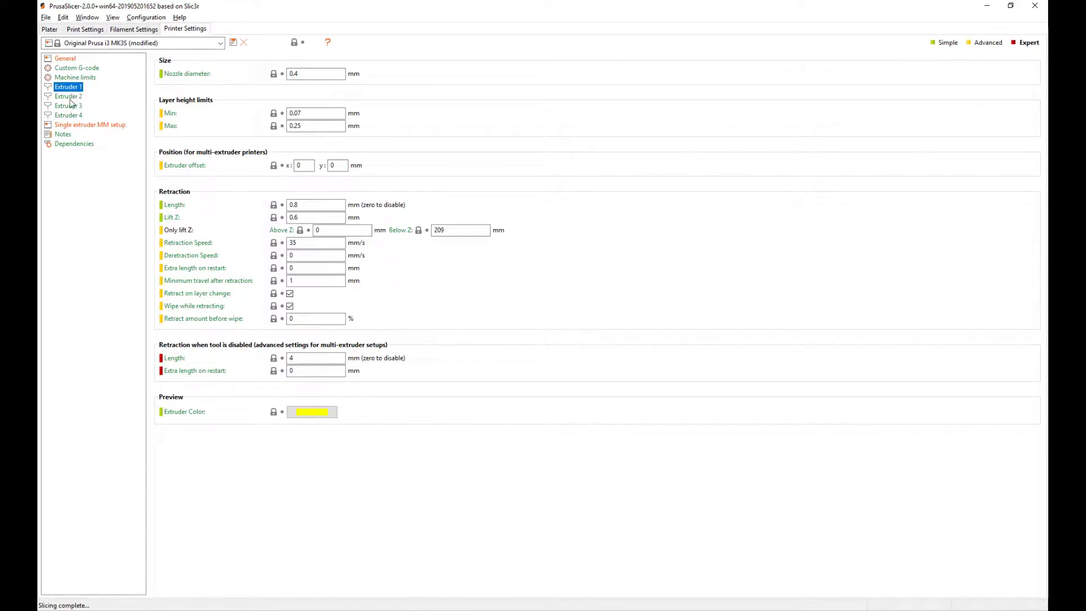
click(70, 97)
click(312, 412)
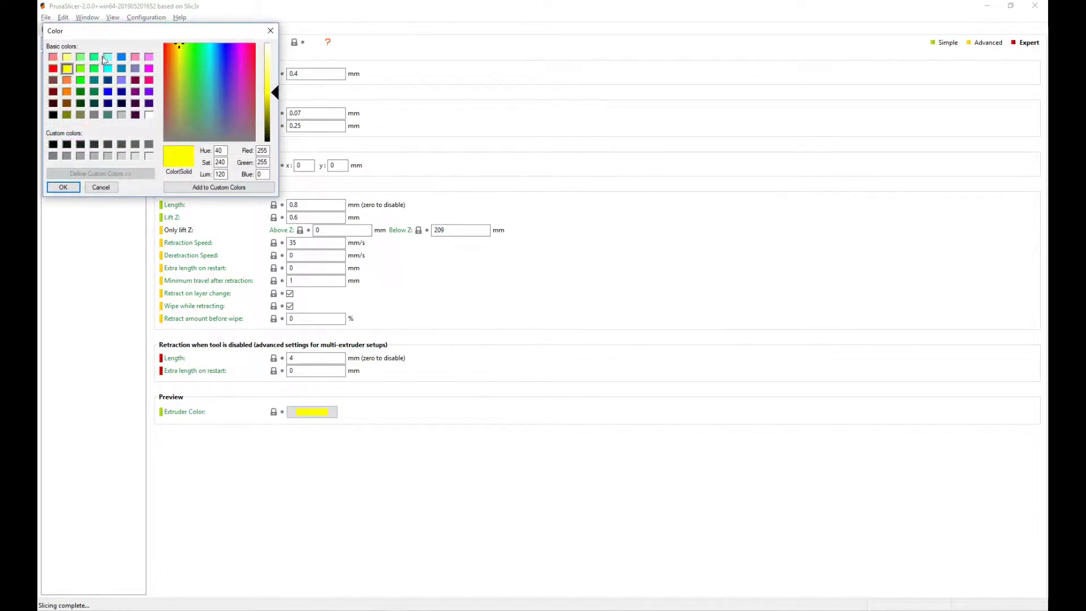
click(121, 57)
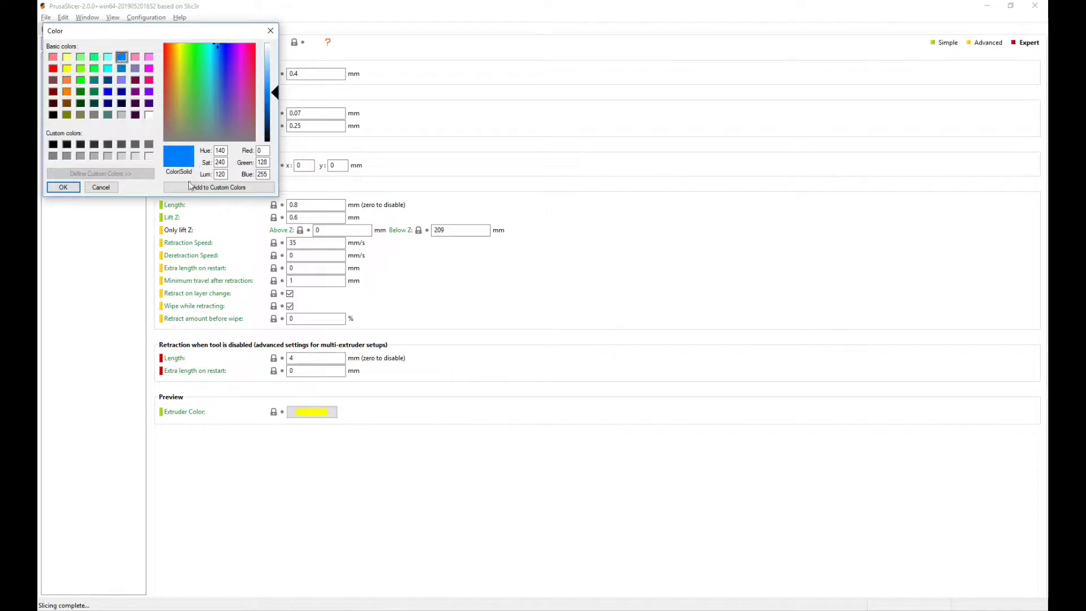
click(67, 187)
- Set Extruder 3's preview color to bright green
click(71, 105)
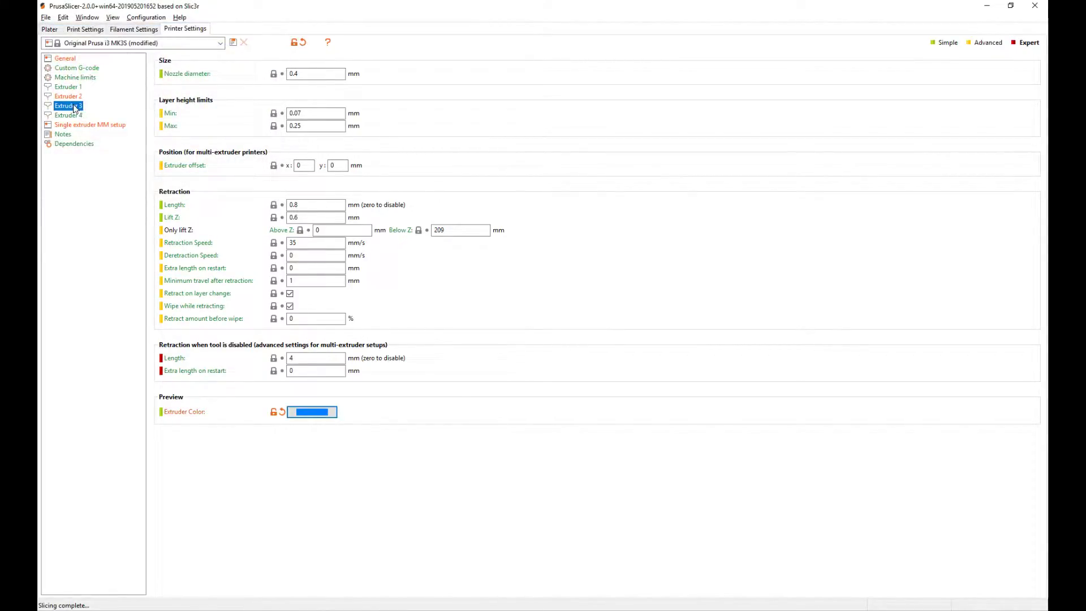
click(312, 412)
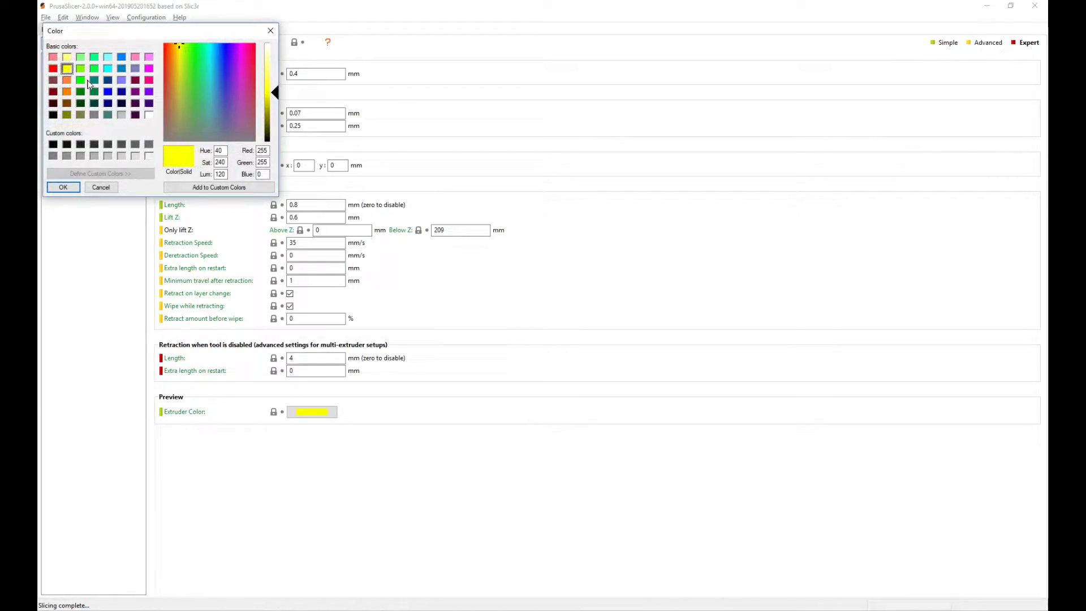
click(81, 80)
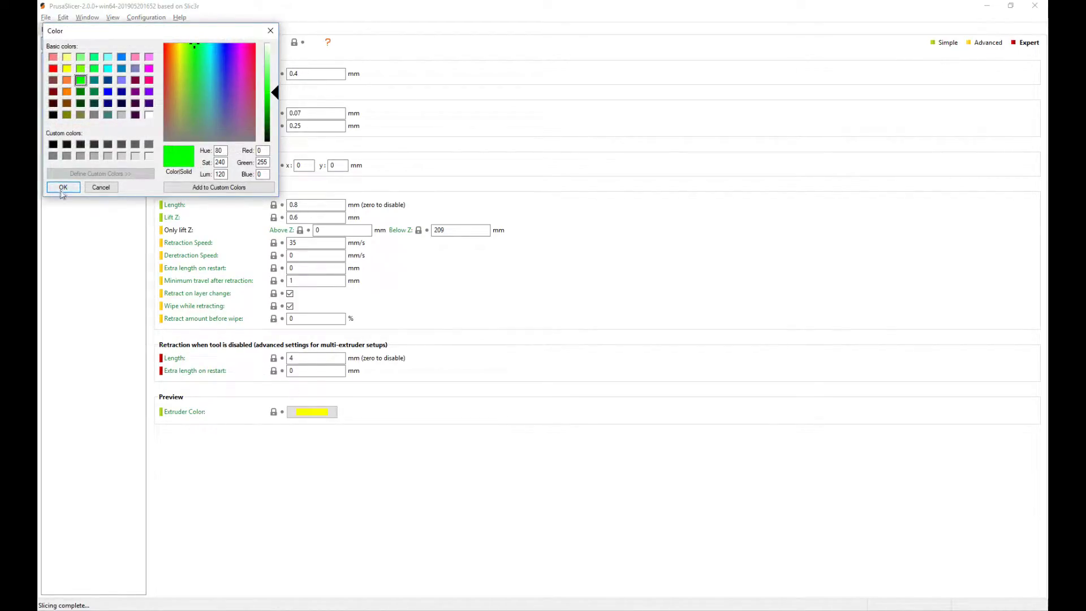
click(63, 187)
- Set Extruder 4's preview color to red and check the colors of all four extruders
click(68, 115)
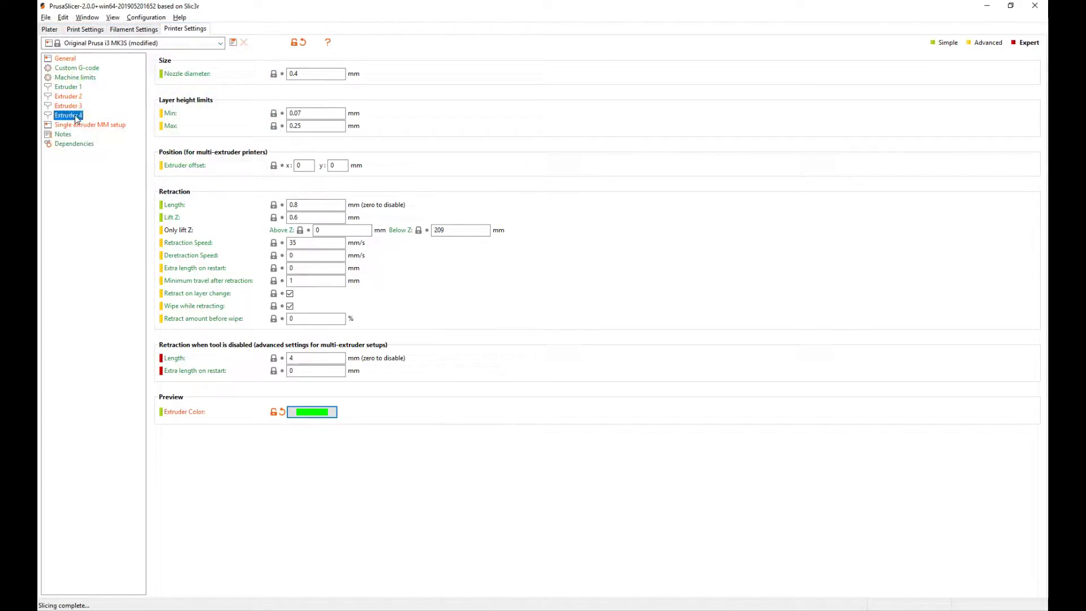
click(303, 416)
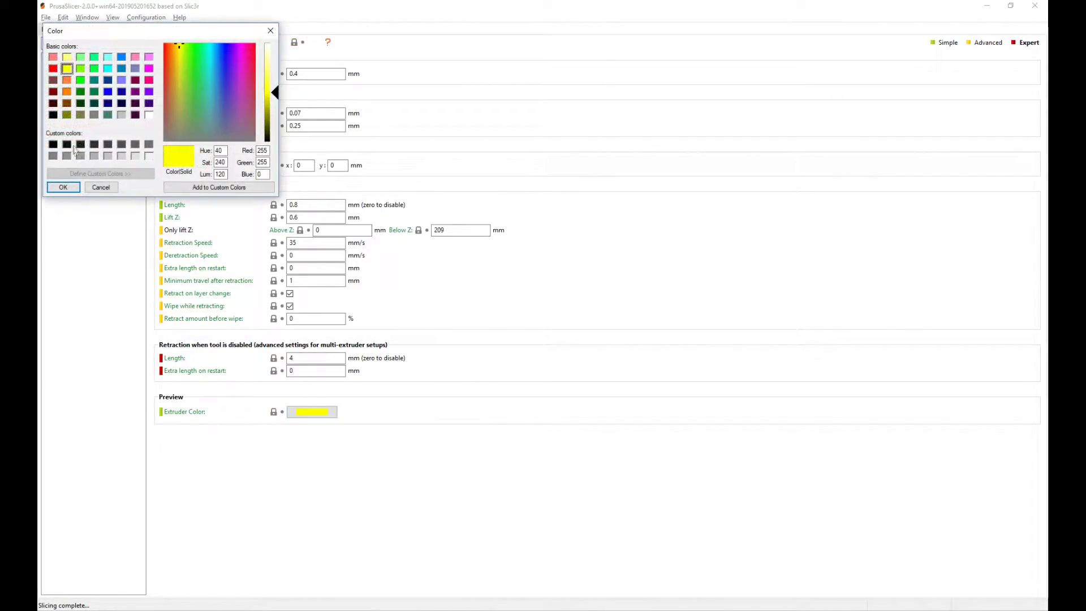
click(148, 81)
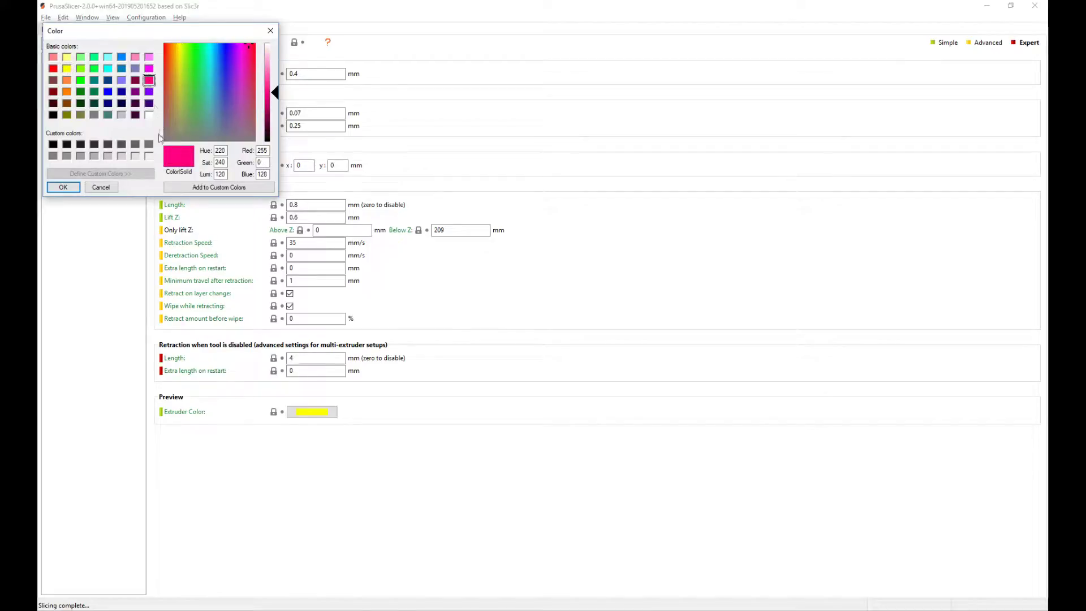
click(52, 69)
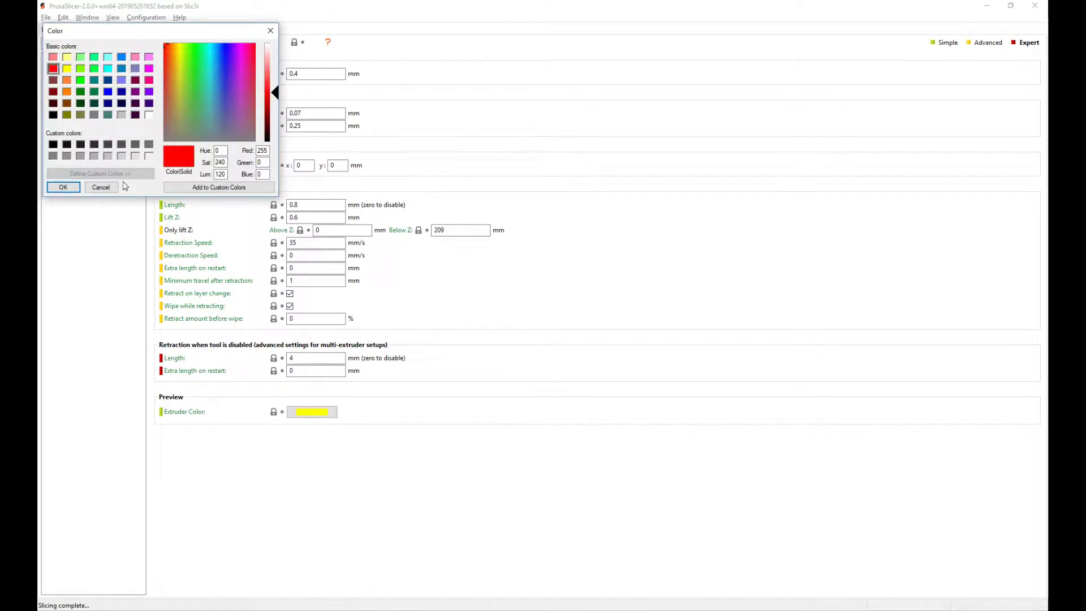
click(67, 187)
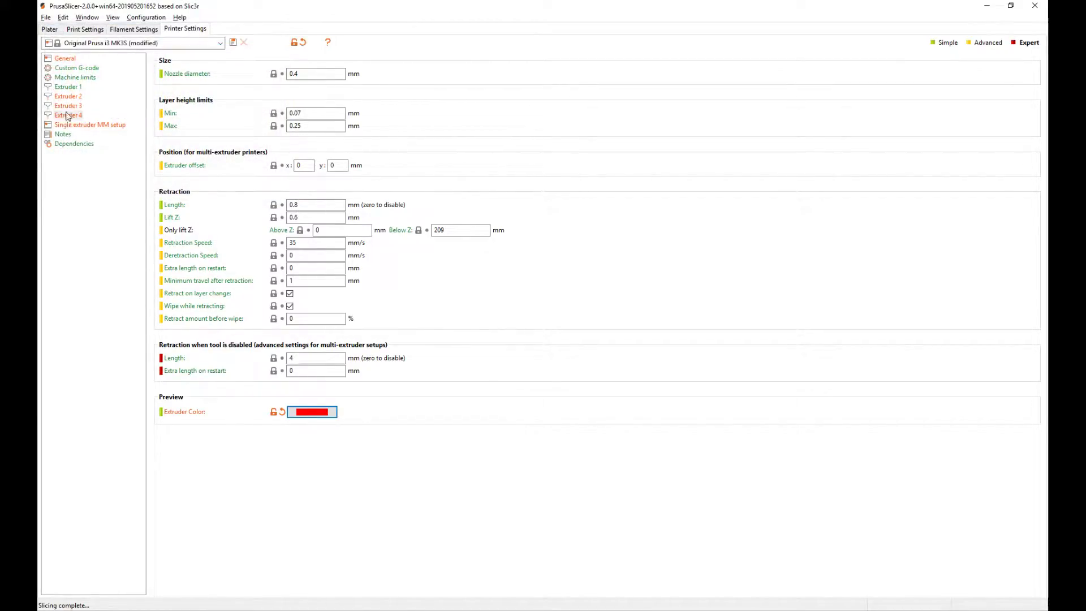
click(76, 89)
click(76, 97)
click(75, 107)
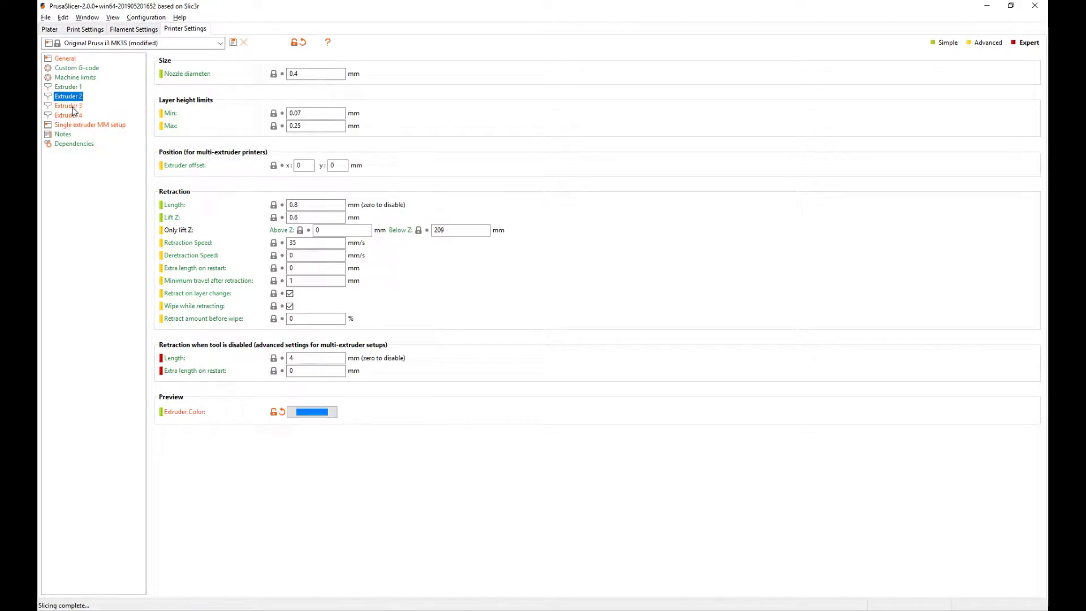
click(74, 115)
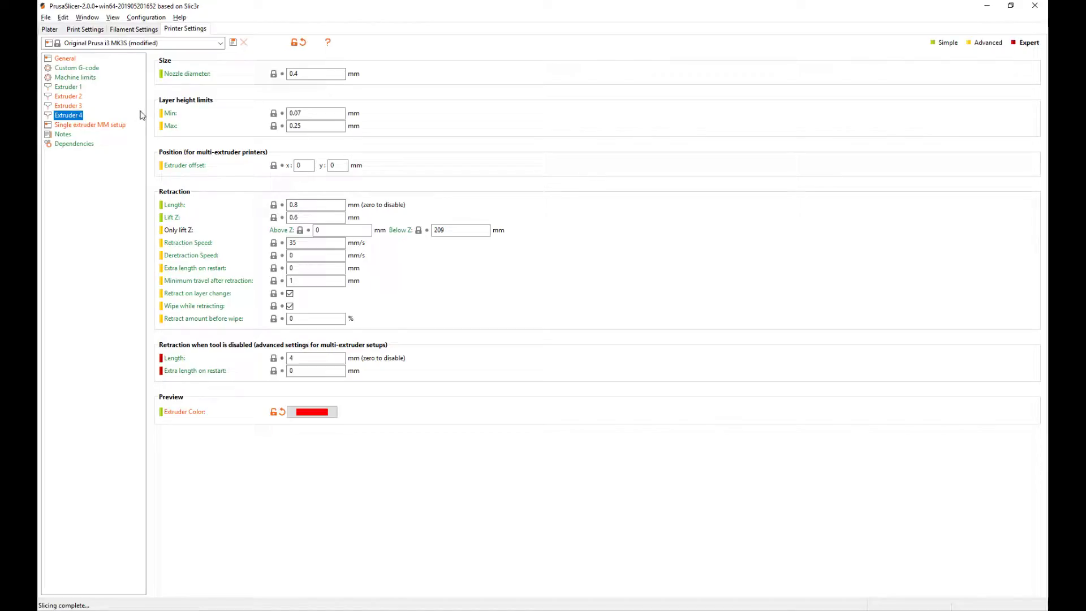
- Save the modified printer settings as a new preset named Original Prusa i3 MK3S - p2pp
click(233, 43)
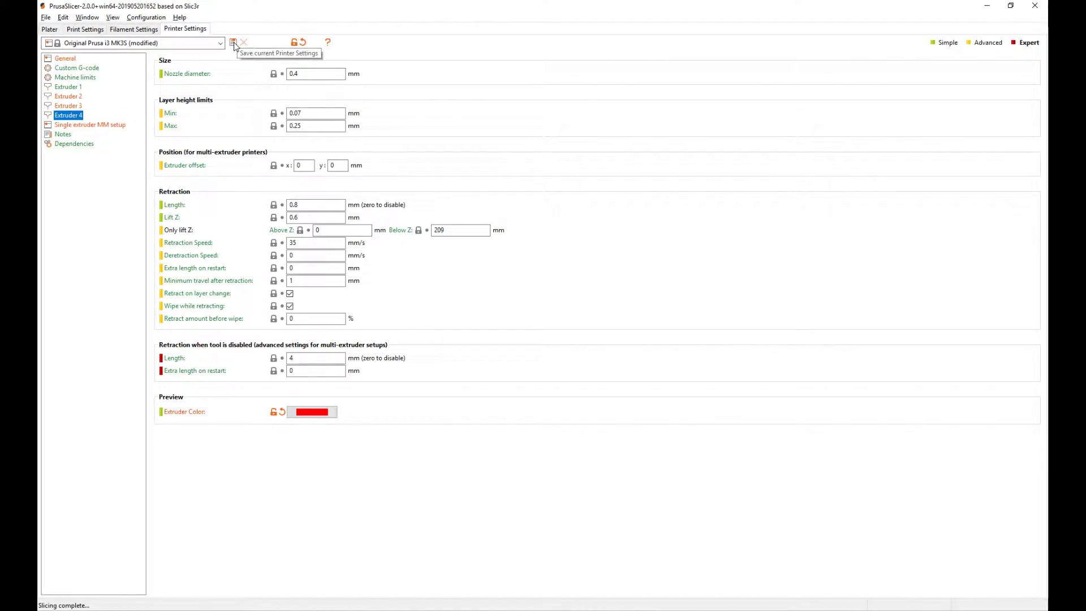
click(234, 43)
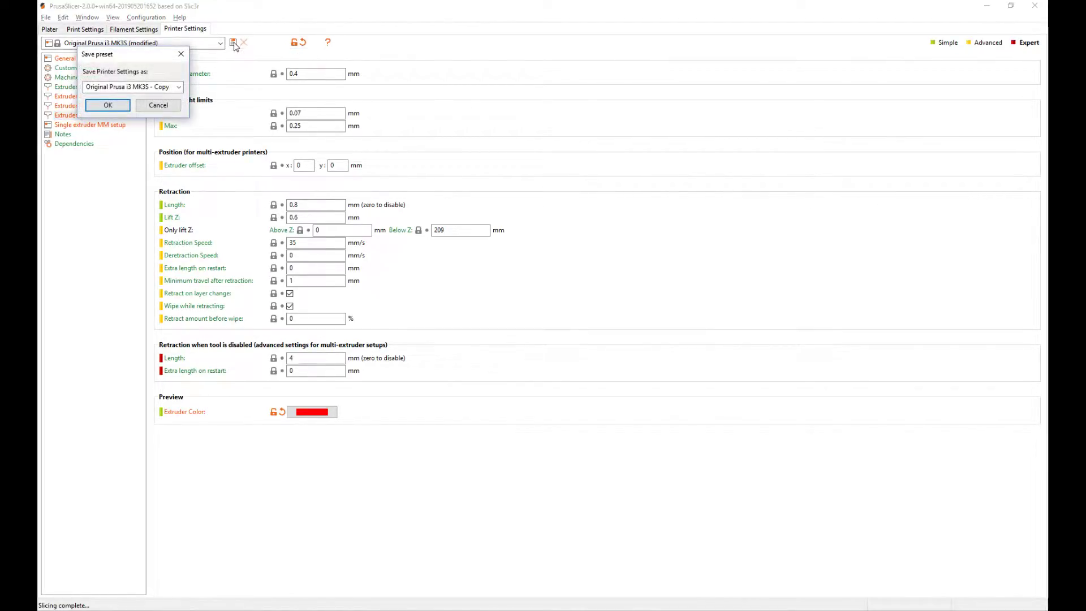
click(155, 86)
key(Right)
key(shift+Left)
key(shift+Left)
text(p2pp)
click(123, 109)
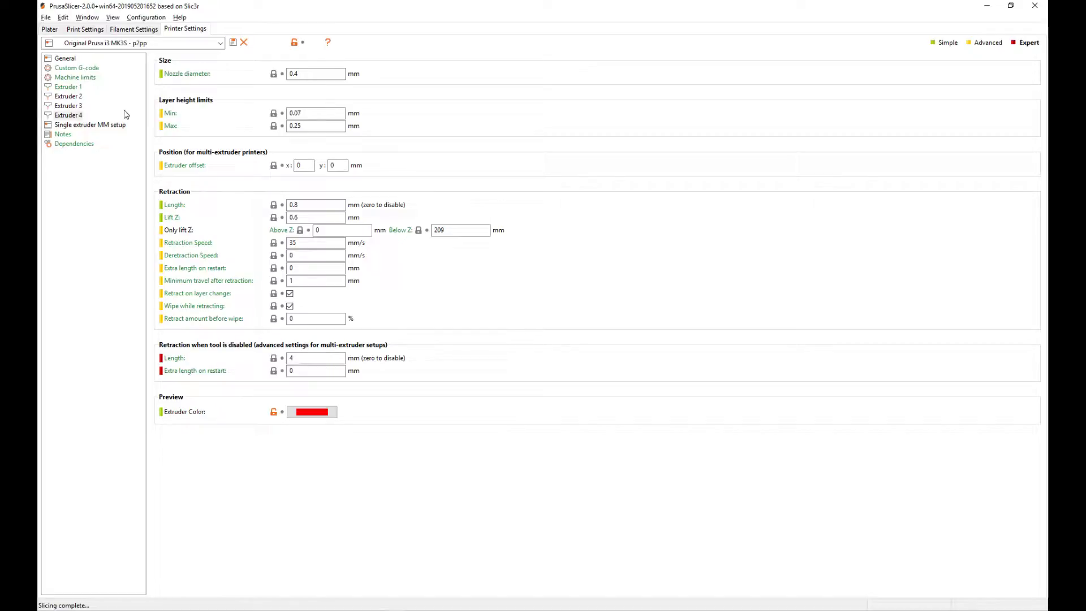
- Select the Original Prusa i3 MK3S - p2pp printer preset and open the print settings for 0.20mm QUALITY MK3
click(220, 43)
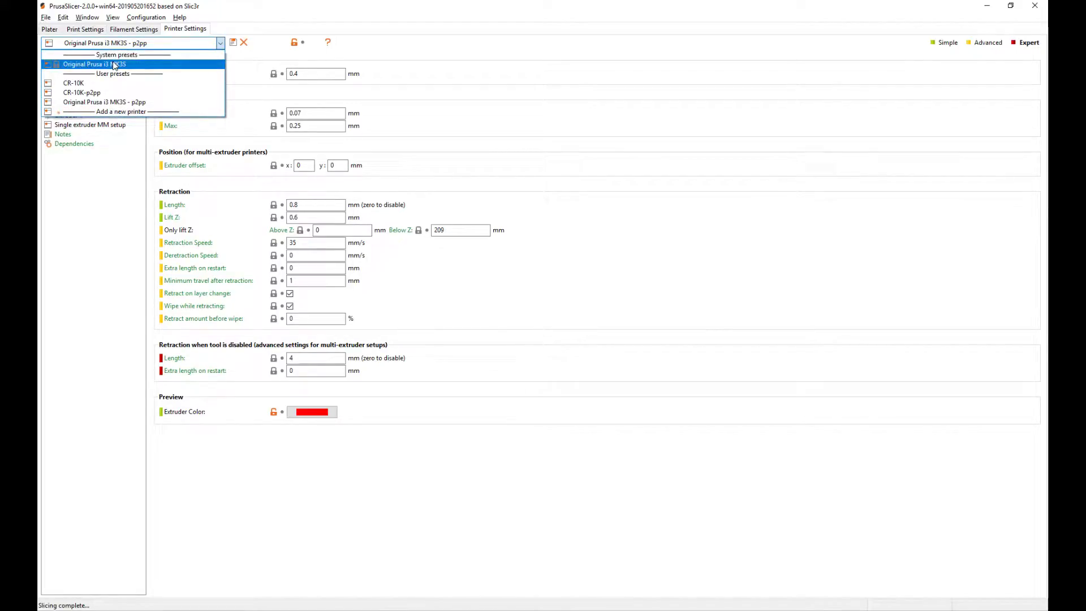
click(126, 102)
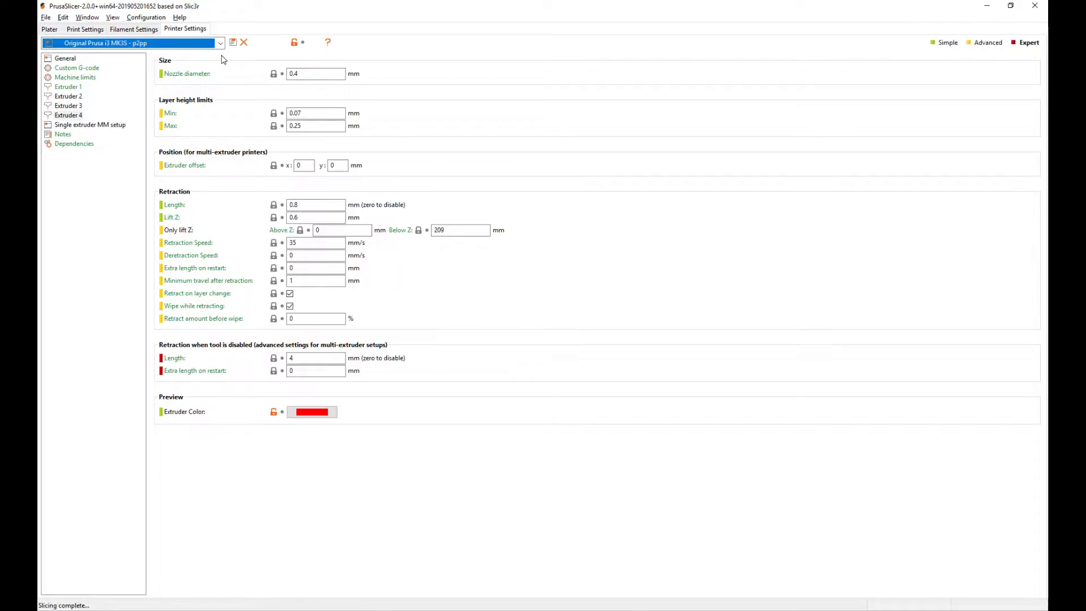
click(87, 29)
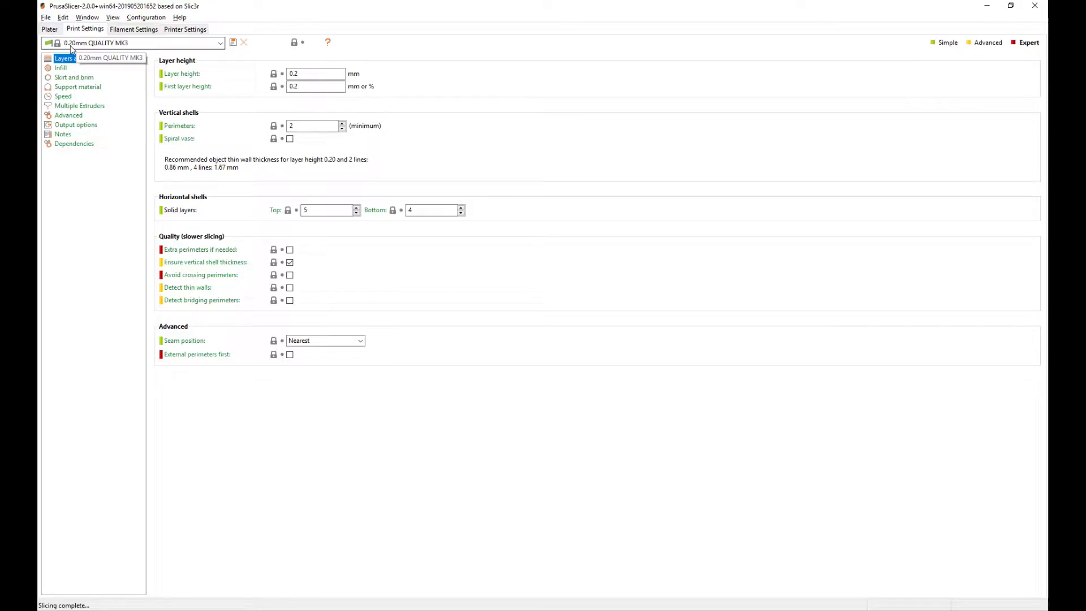
- Keep the 0.20mm QUALITY MK3 print preset selected and review its multiple-extruder and wipe tower settings
click(125, 44)
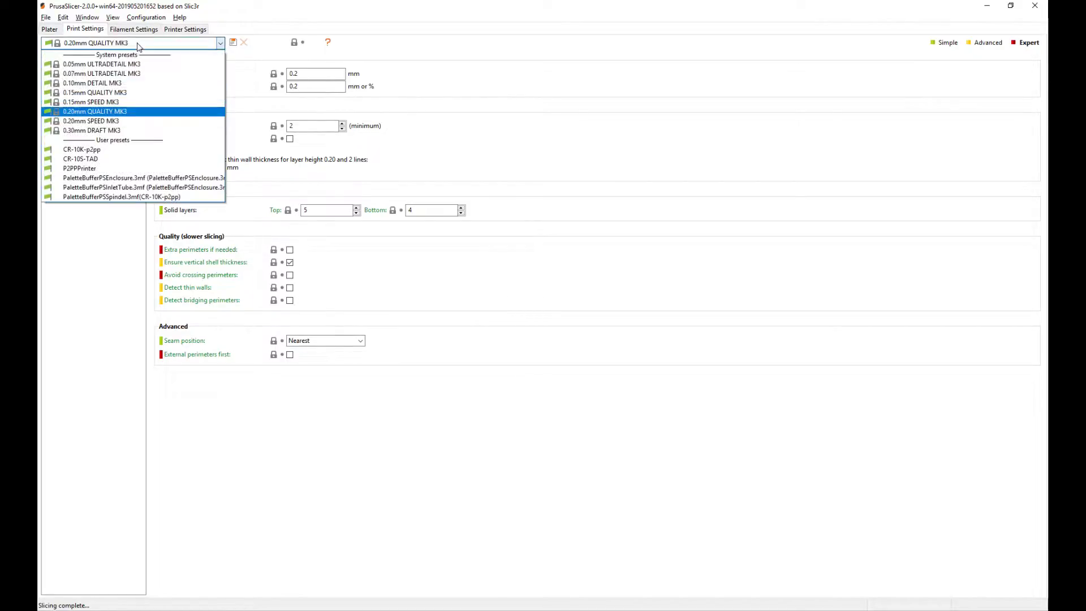
click(120, 113)
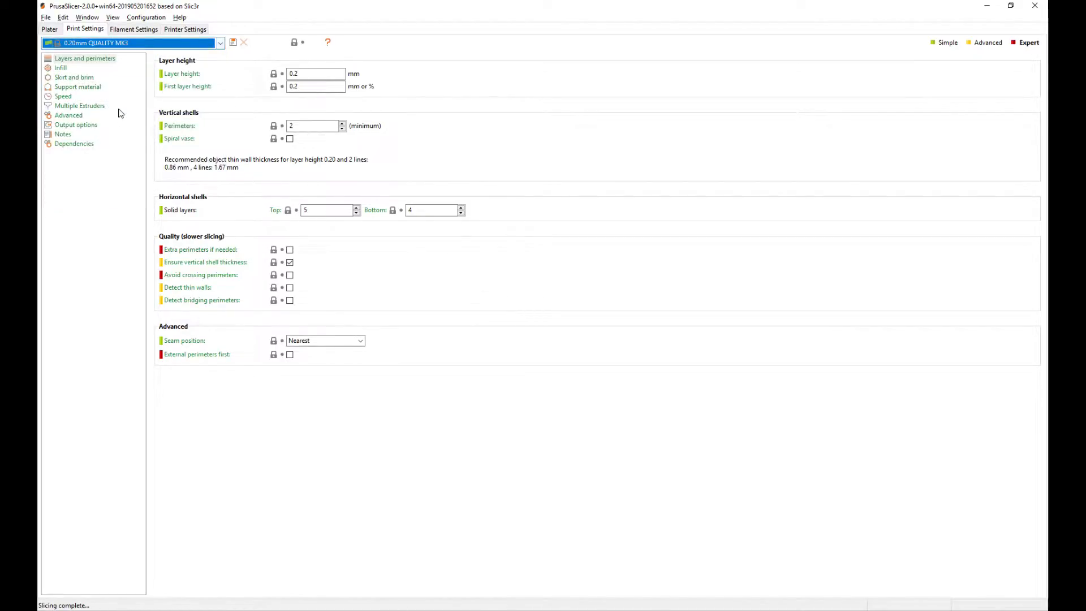
click(74, 107)
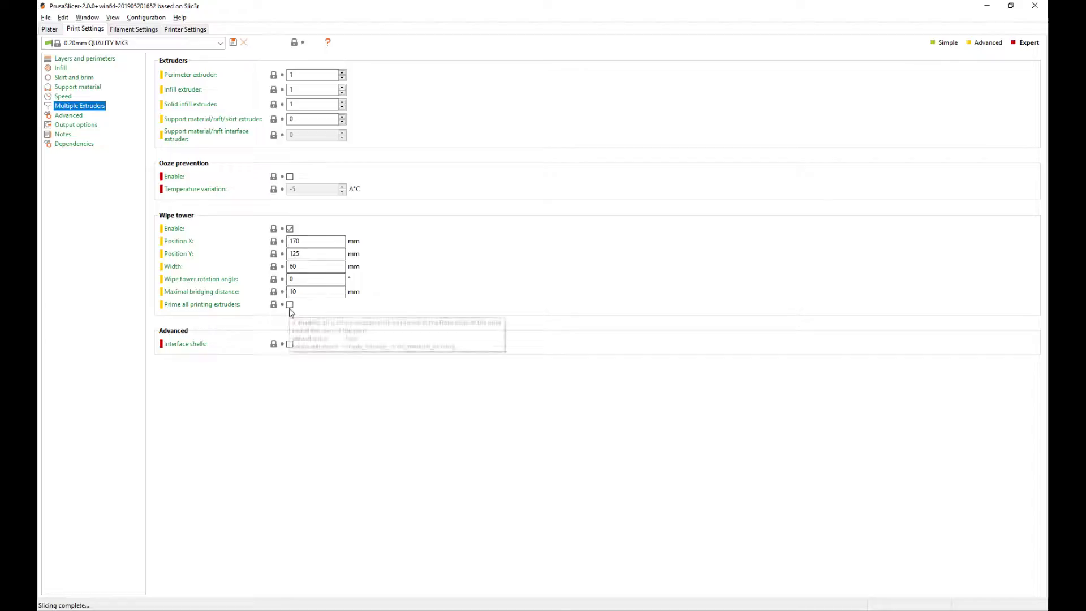
- Copy the p2pp-master folder's path from File Explorer and enter C:\p2pp-master\ as the post-processing script path in the print output options
click(73, 125)
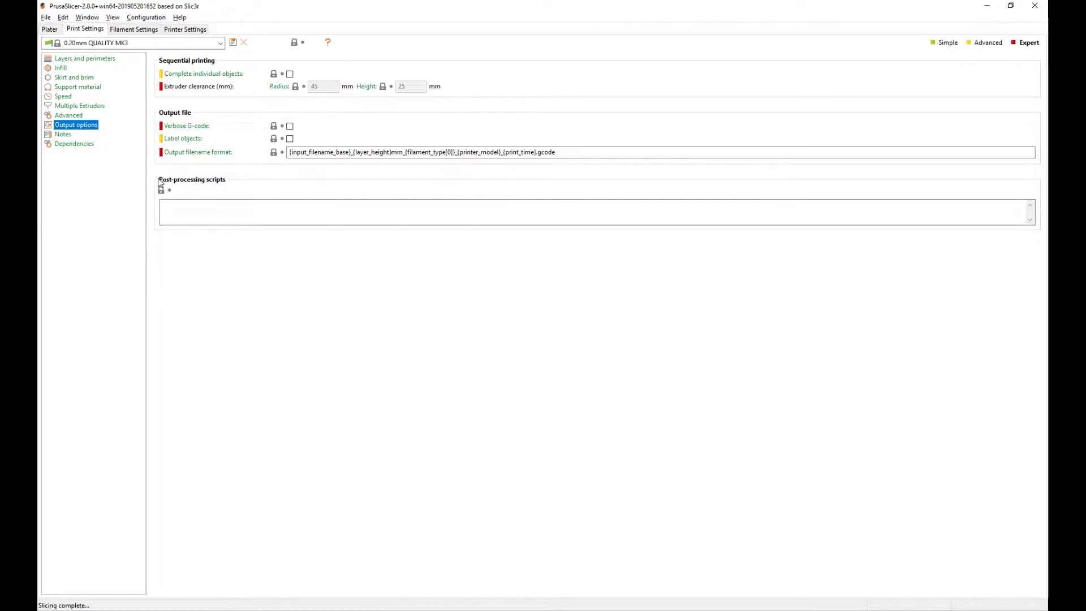
key(super+e)
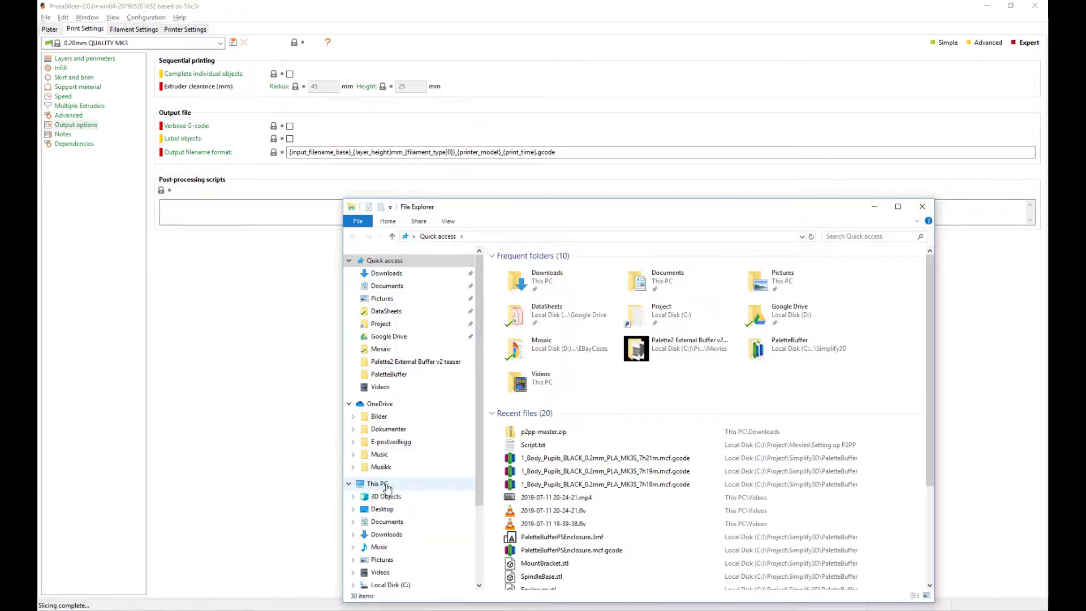
click(390, 584)
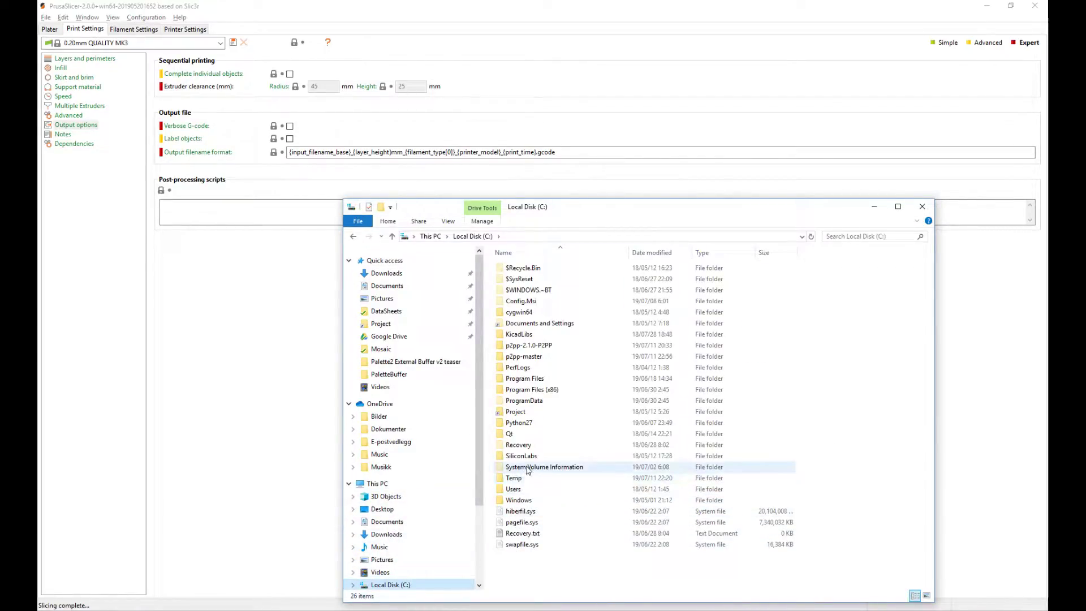
double_click(523, 356)
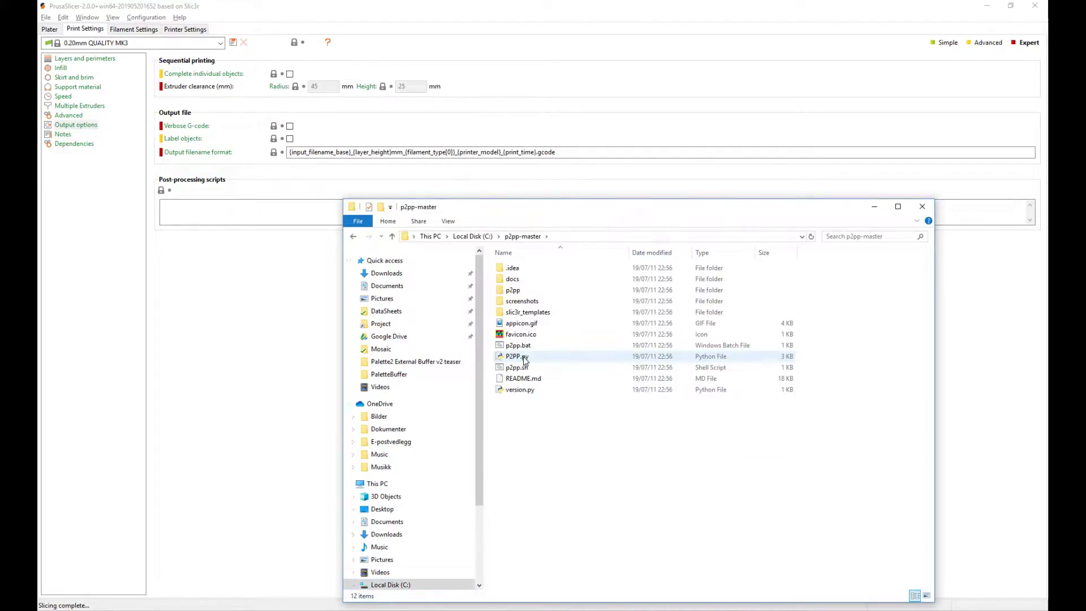
click(597, 238)
key(ctrl+c)
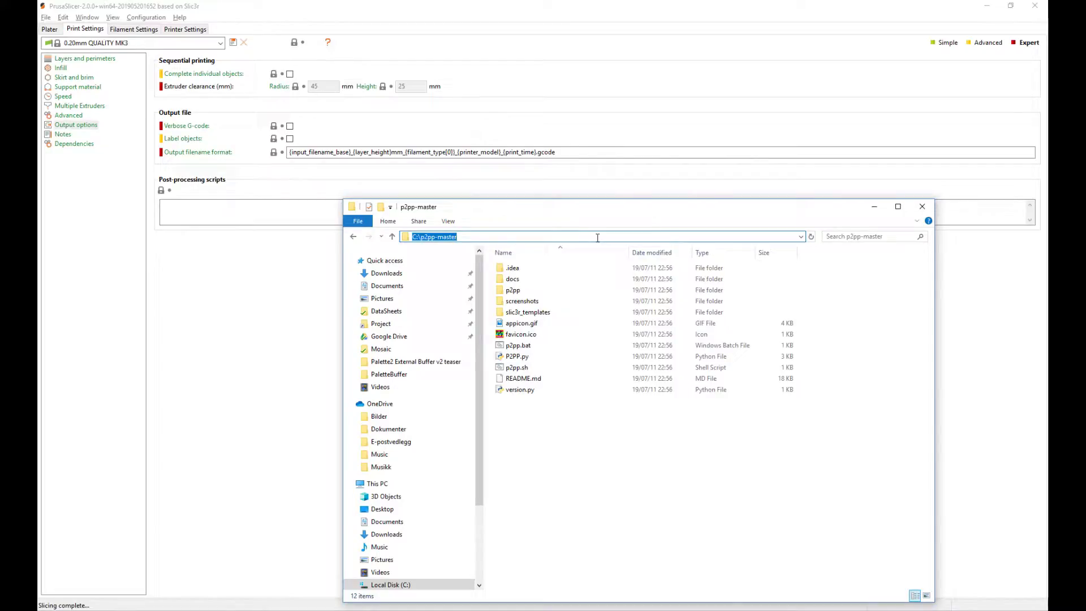
click(285, 217)
key(ctrl+v)
key(BackSpace)
text(r\)
- Copy the file name p2pp.bat from the p2pp-master folder and append it to the post-processing script path
key(alt+Tab)
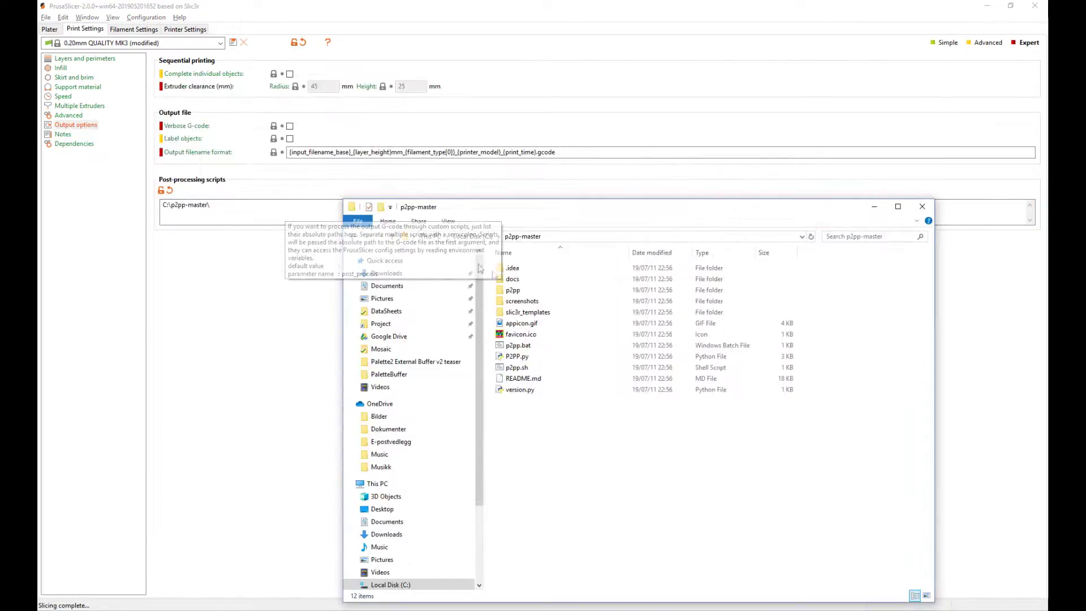
click(532, 349)
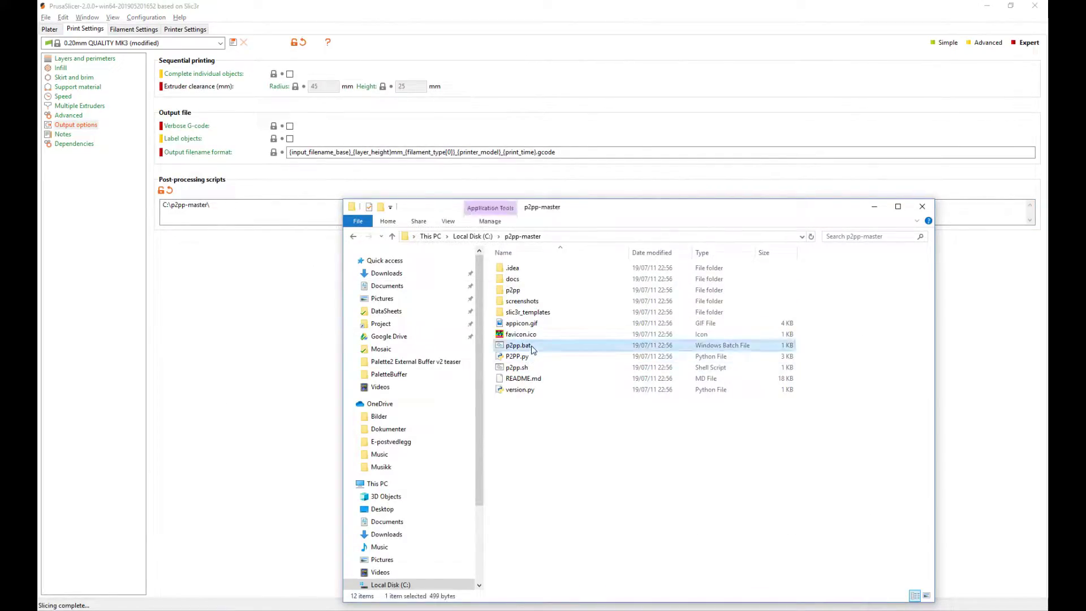
click(532, 346)
key(ctrl+a)
key(ctrl+c)
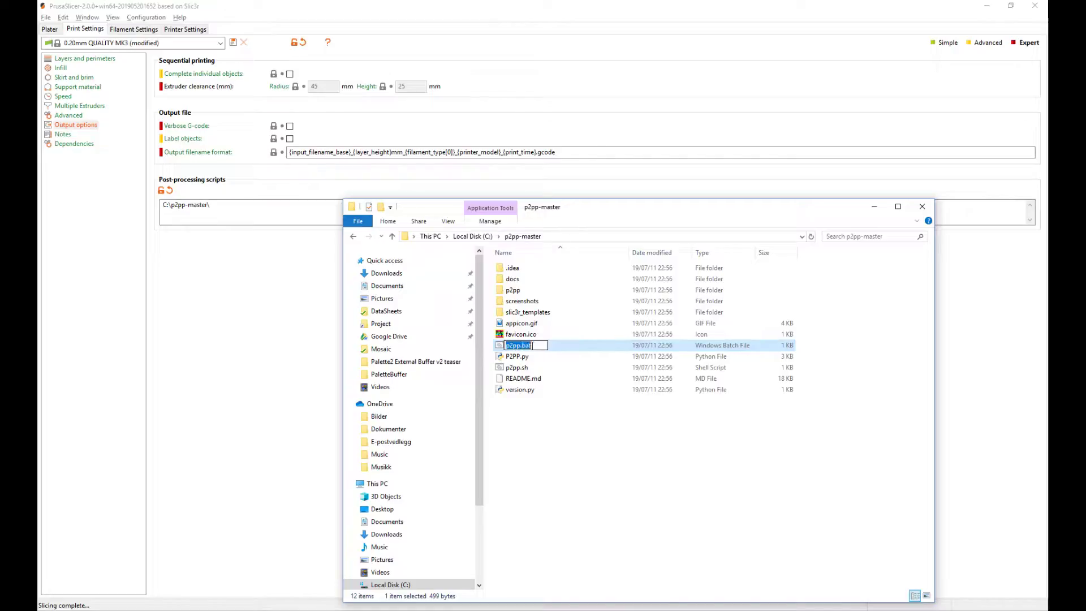
click(266, 208)
key(ctrl+v)
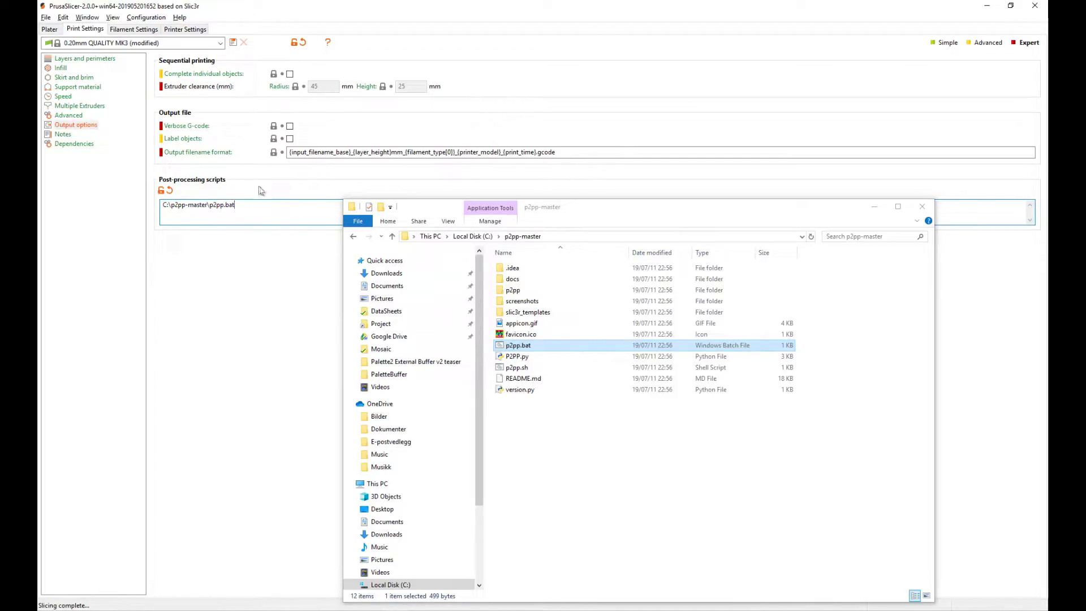
click(289, 8)
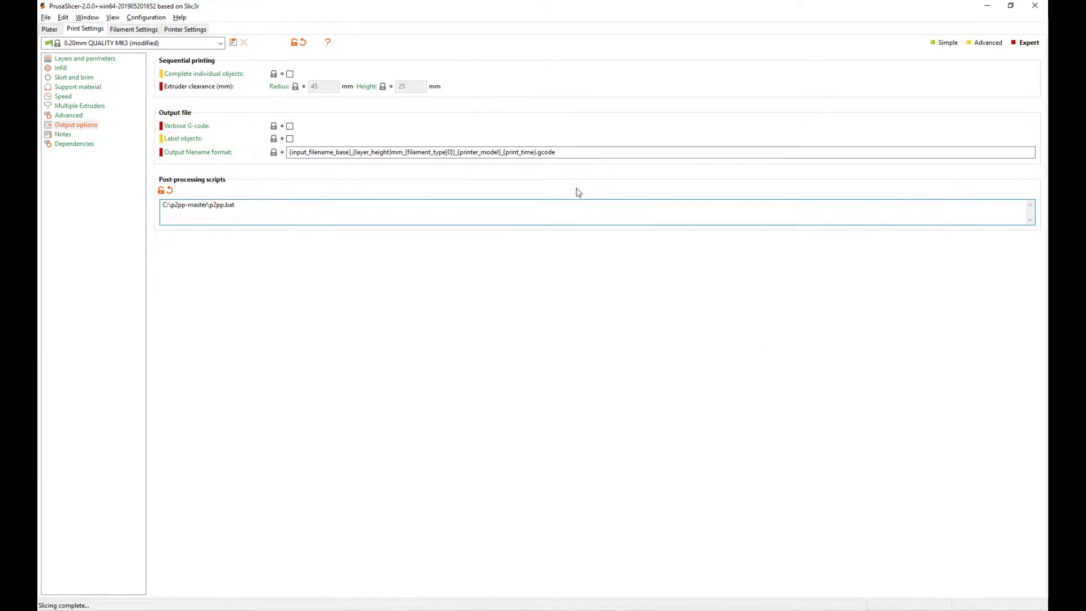
- Insert .mcf before the .gcode extension in the output filename format
triple_click(247, 206)
click(249, 204)
click(536, 152)
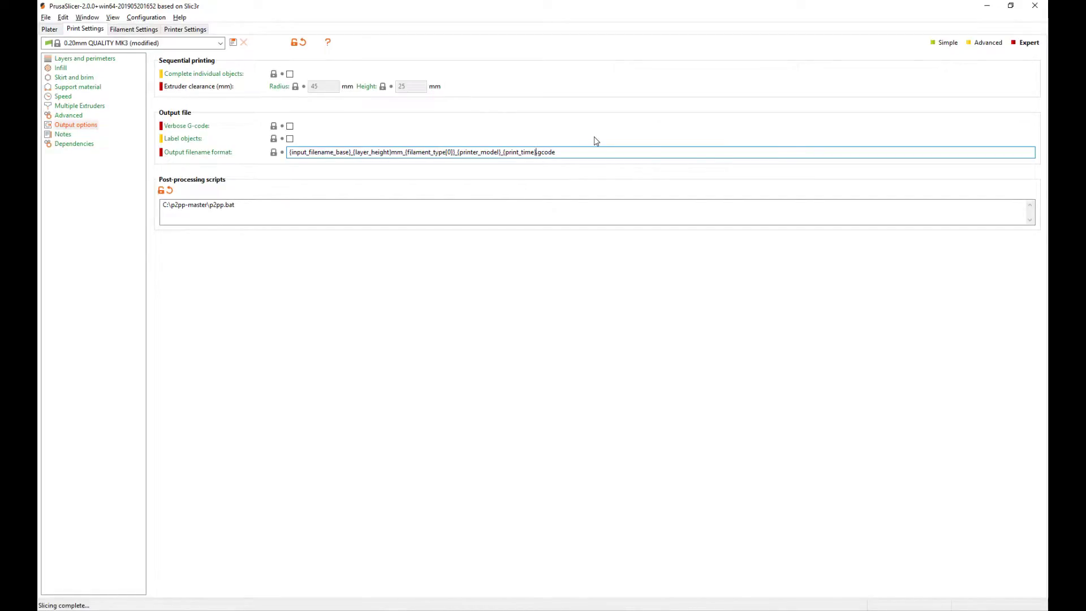
text(.mcf.)
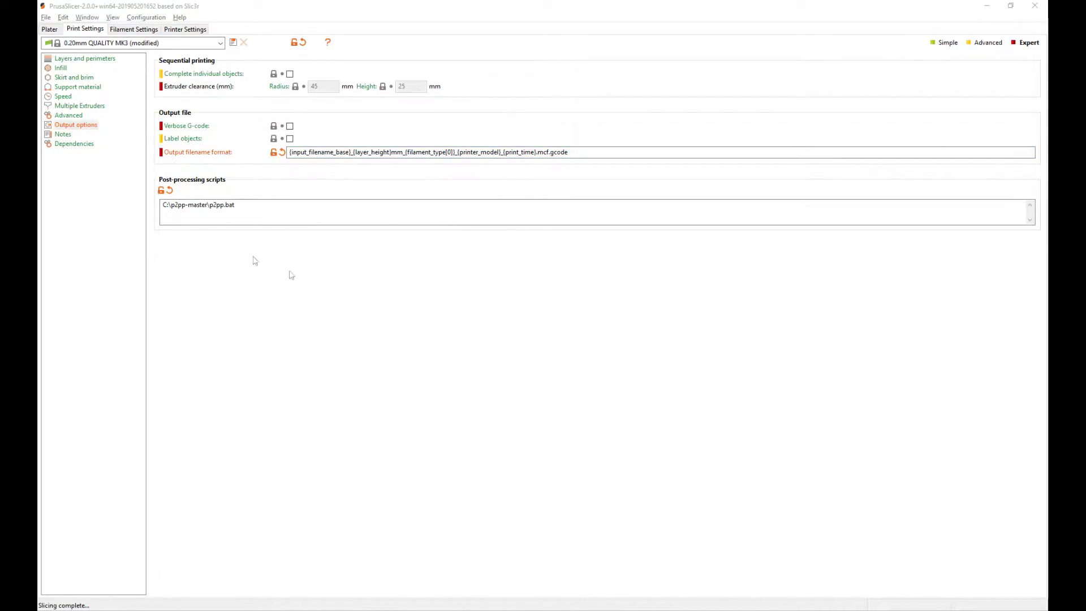
- Add two new lines at the end of the p2pp printer preset's Start G-code
click(175, 29)
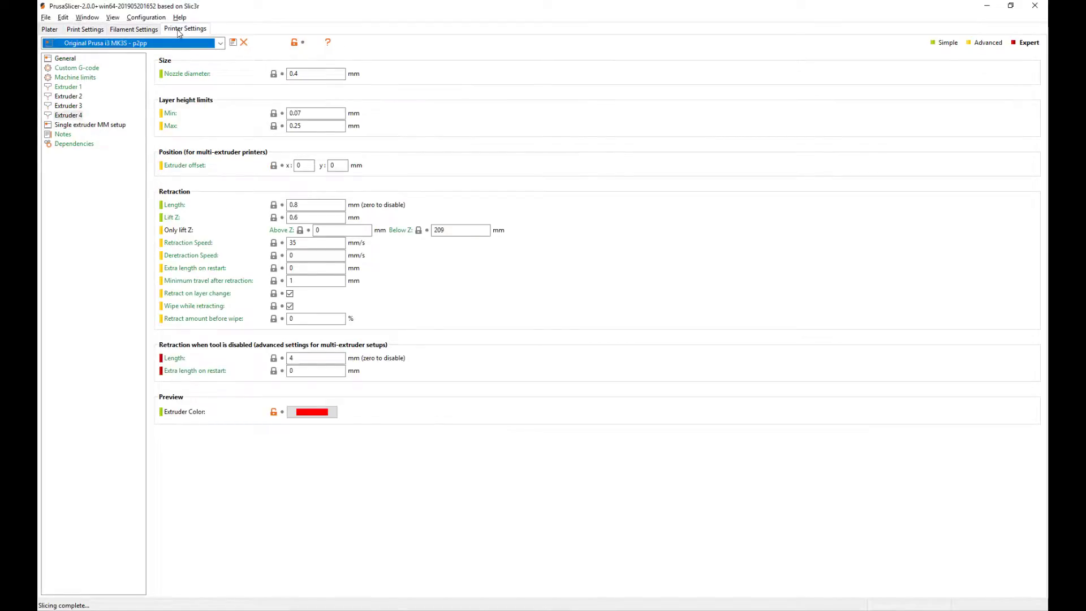
click(84, 70)
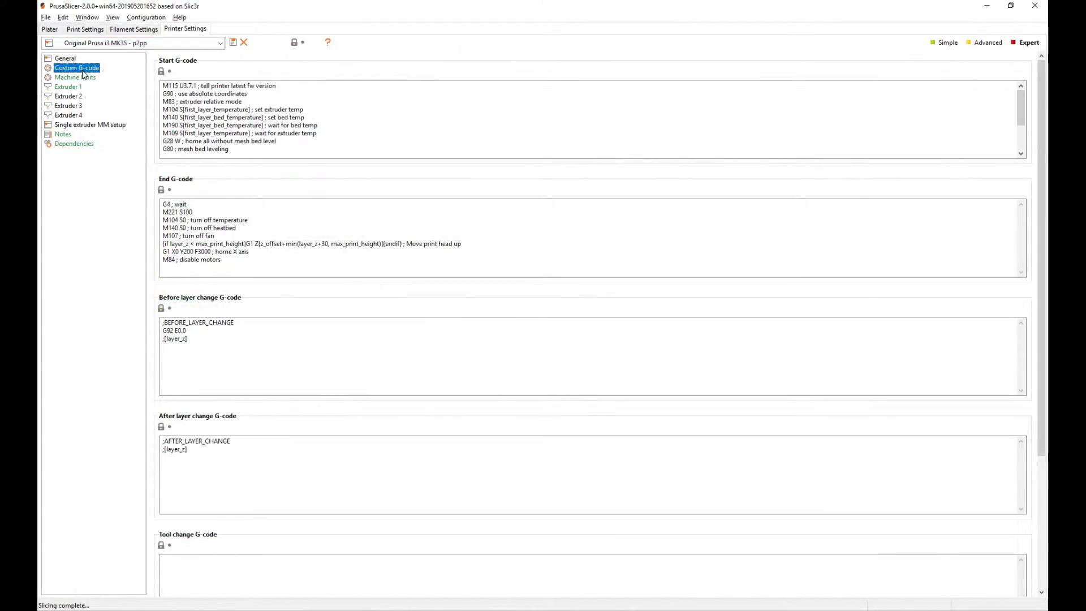
scroll(436, 143, down, 2)
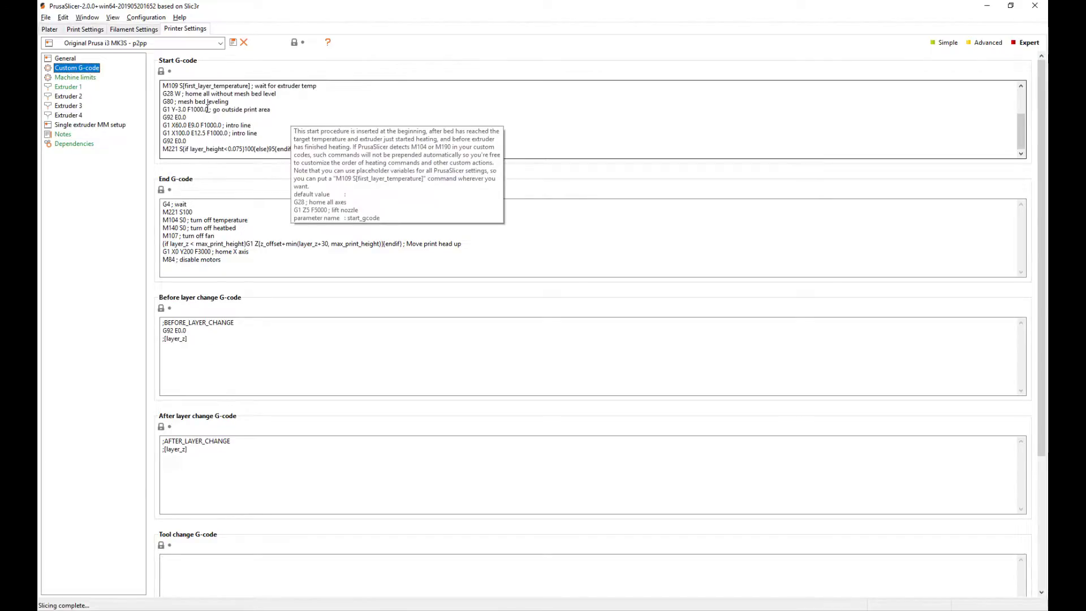
key(Down)
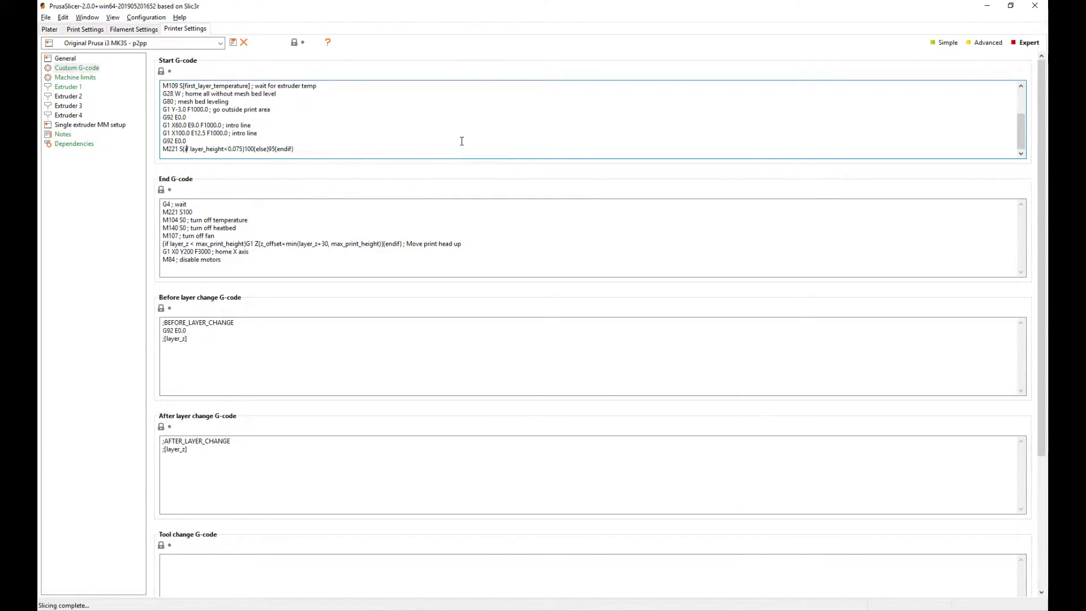
key(Return)
key(Return)
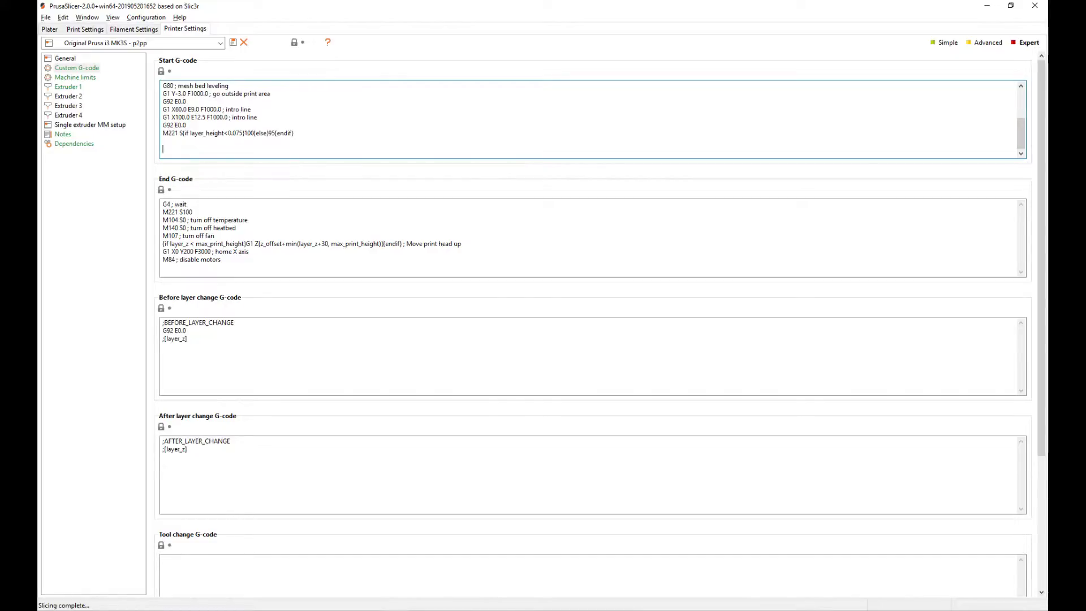
- Switch to the p2pp GitHub page and copy the whole P2PP settings block from the README's Printer Settings section
key(alt+Tab)
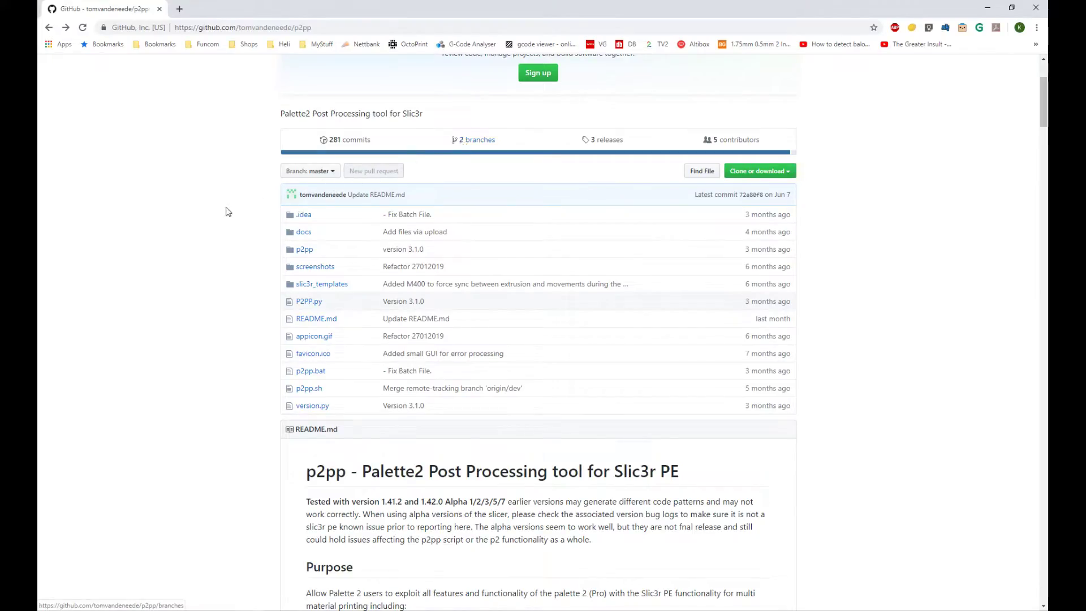
scroll(228, 211, down, 9)
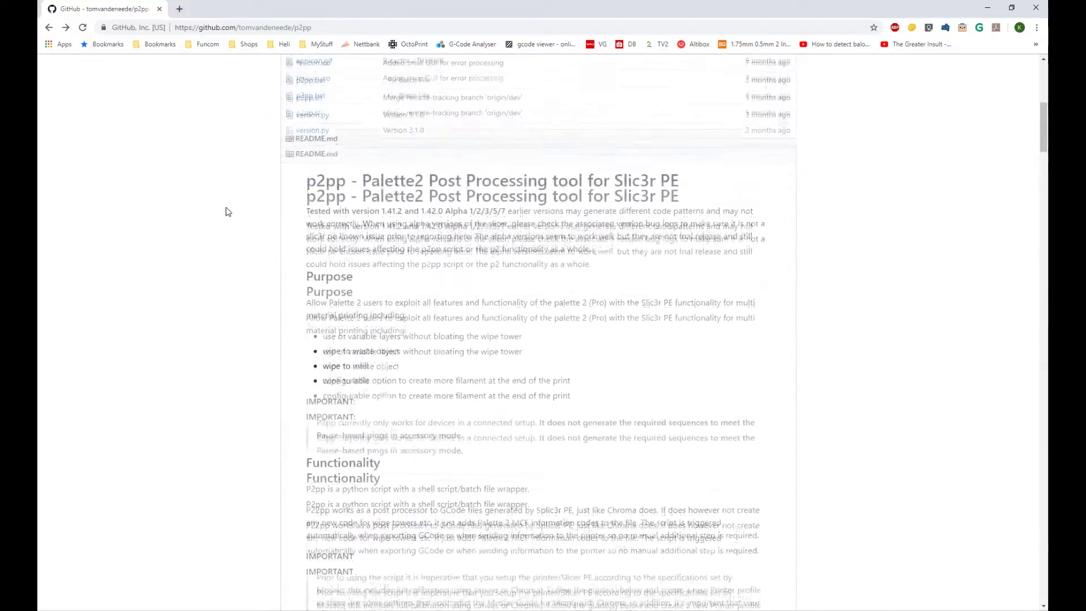
scroll(395, 200, down, 9)
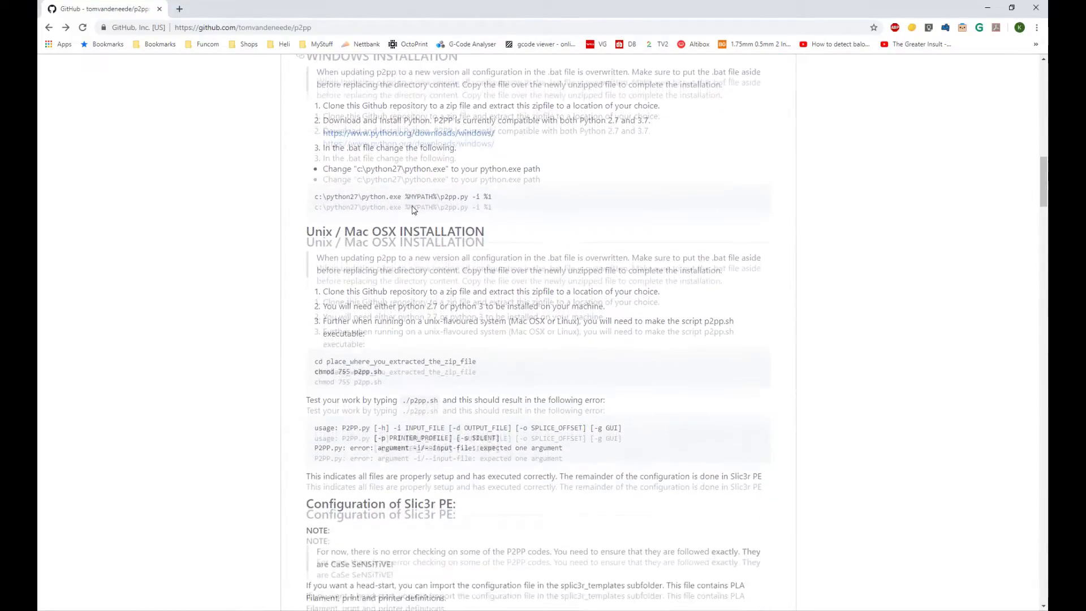
scroll(429, 209, down, 7)
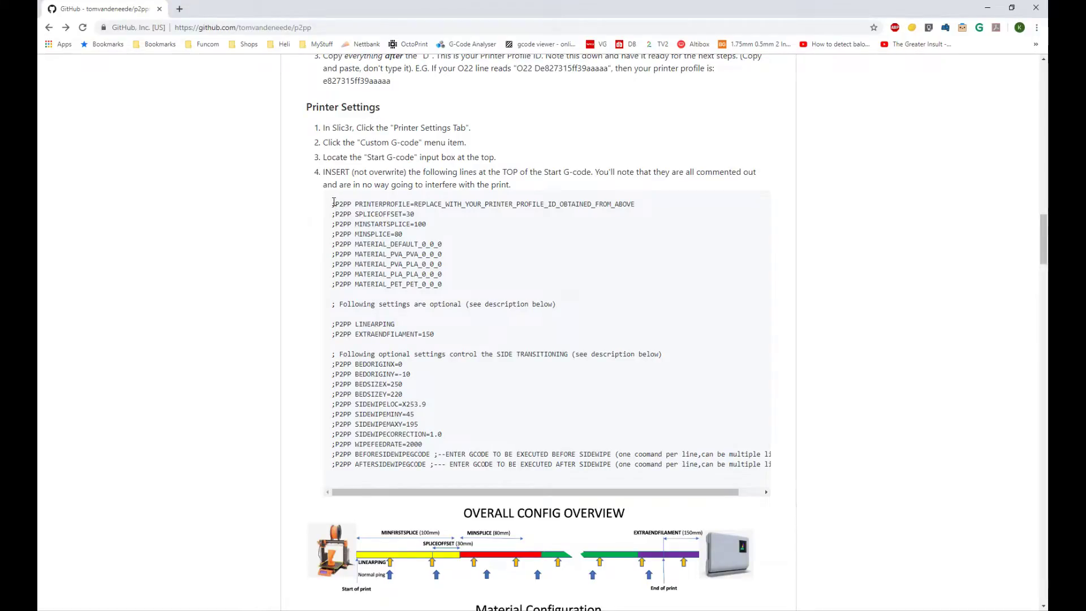
drag(333, 202, 490, 482)
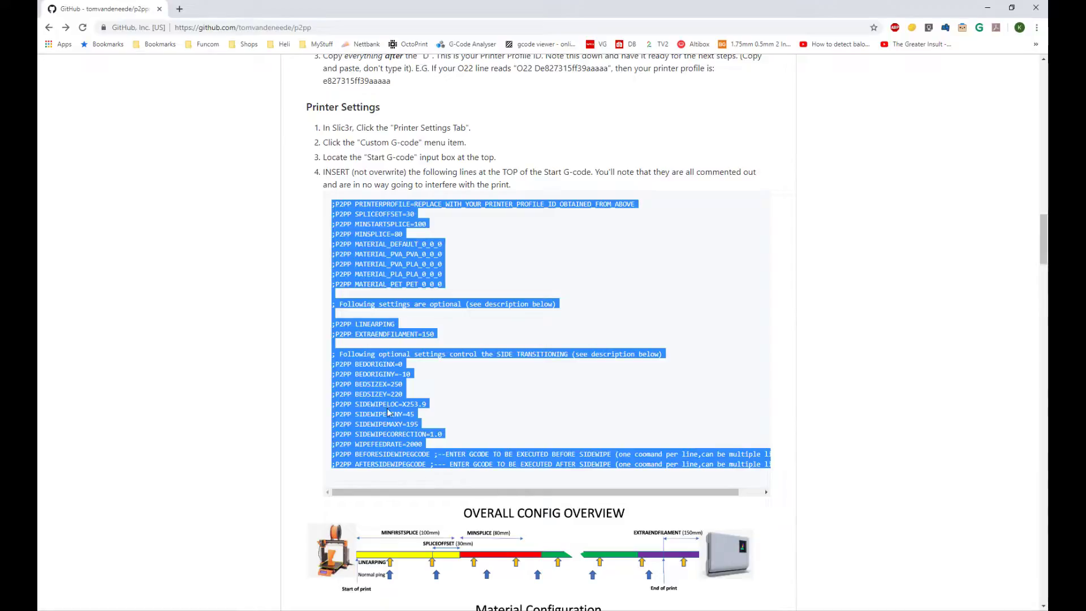
right_click(389, 409)
click(411, 416)
- Return to PrusaSlicer and paste the P2PP settings block at the end of the Start G-code
key(alt+Tab)
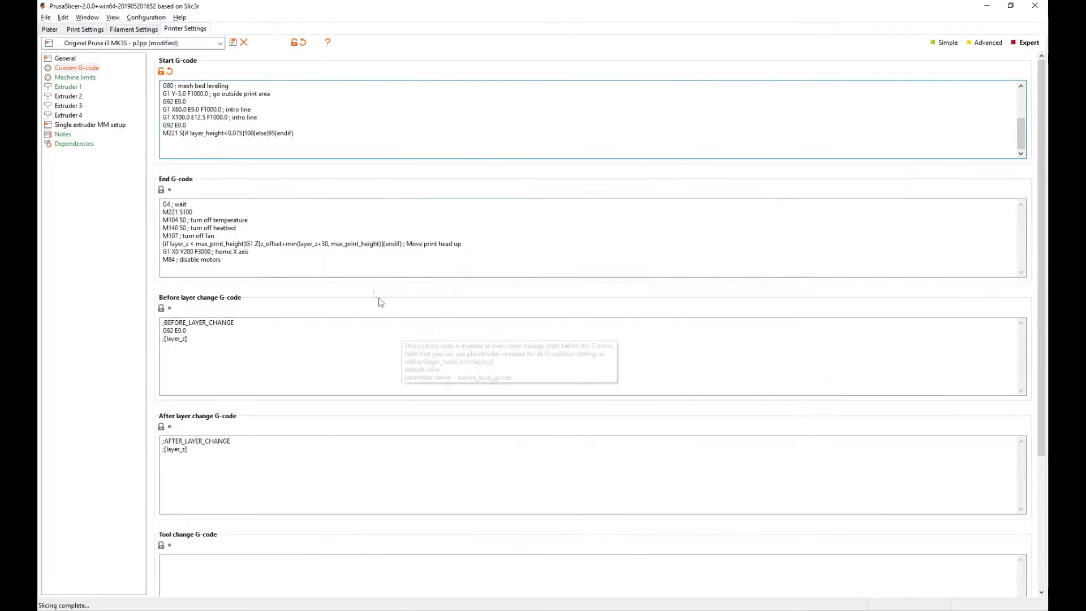
click(290, 148)
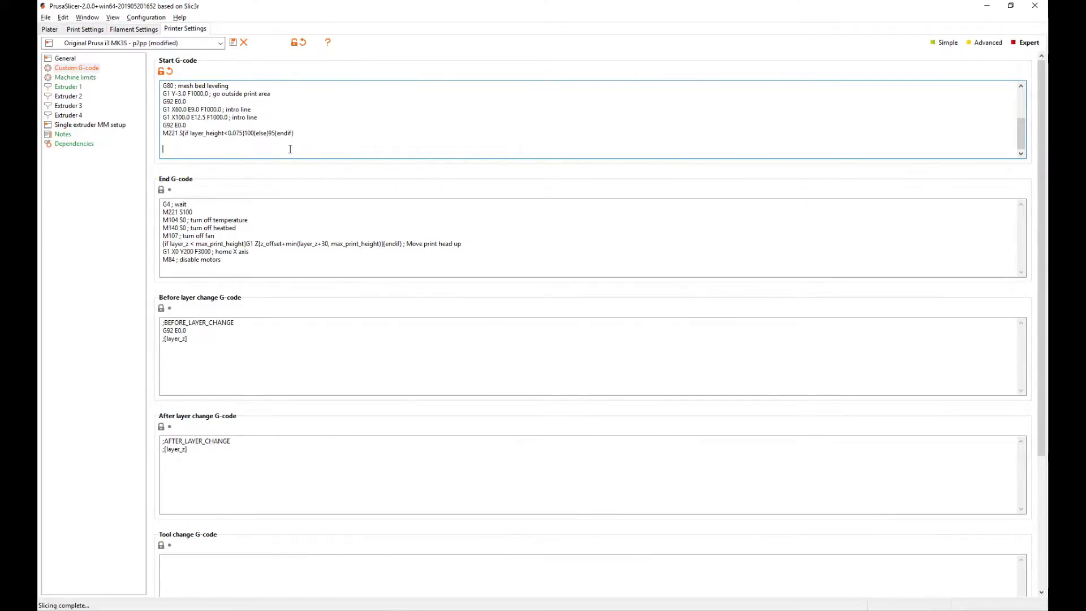
key(ctrl+v)
- Examine the pasted P2PP lines in the Start G-code, from the PRINTERPROFILE line to the side-wipe settings
scroll(290, 149, up, 12)
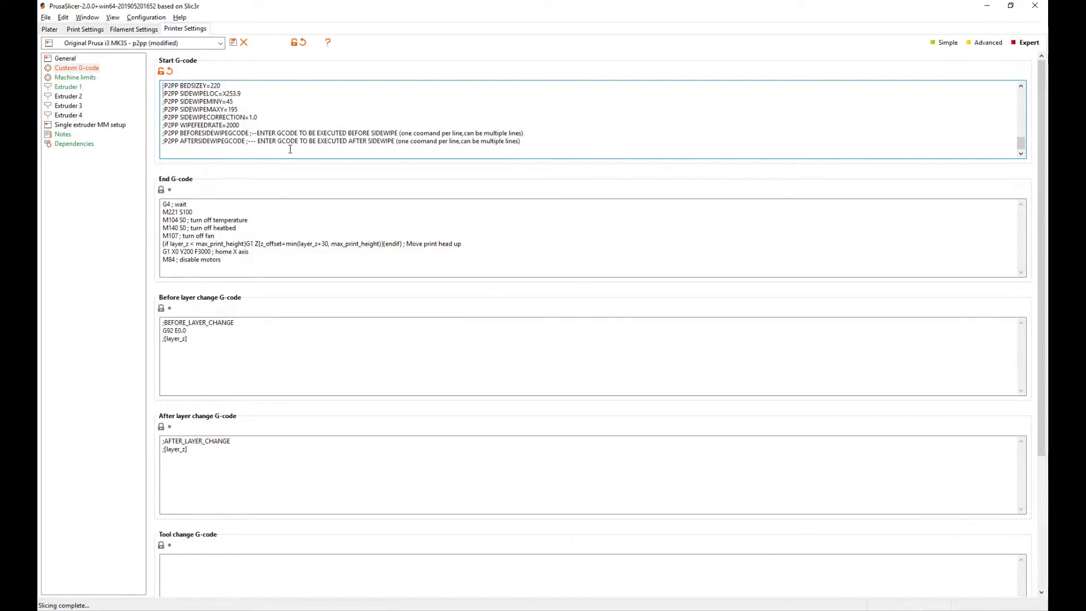
scroll(290, 149, down, 6)
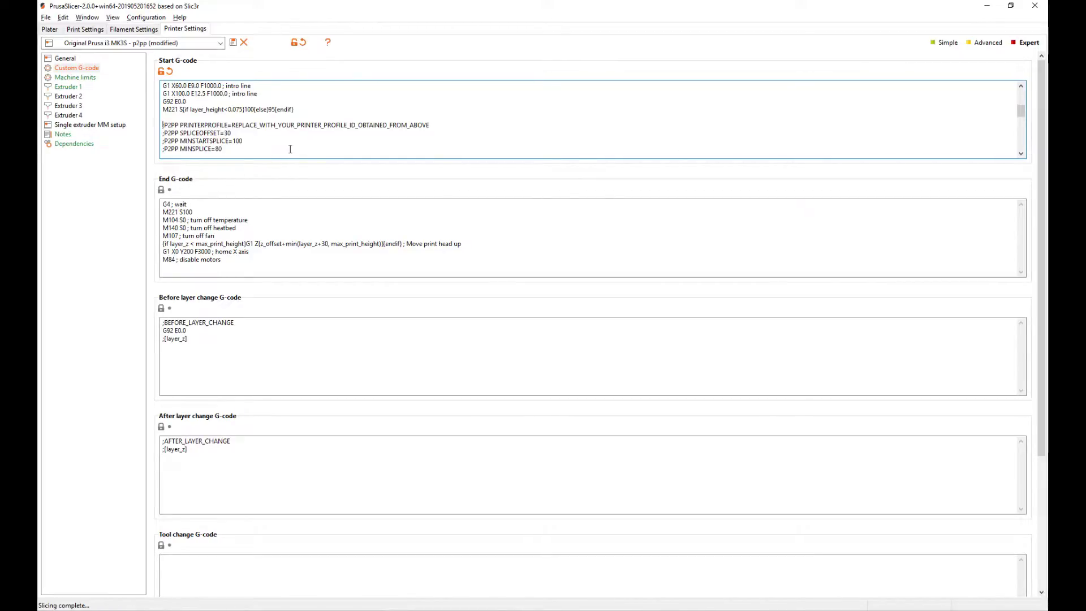
key(Down)
key(Down)
key(Down)
key(Down)
key(ctrl+v)
key(ctrl+v)
key(ctrl+v)
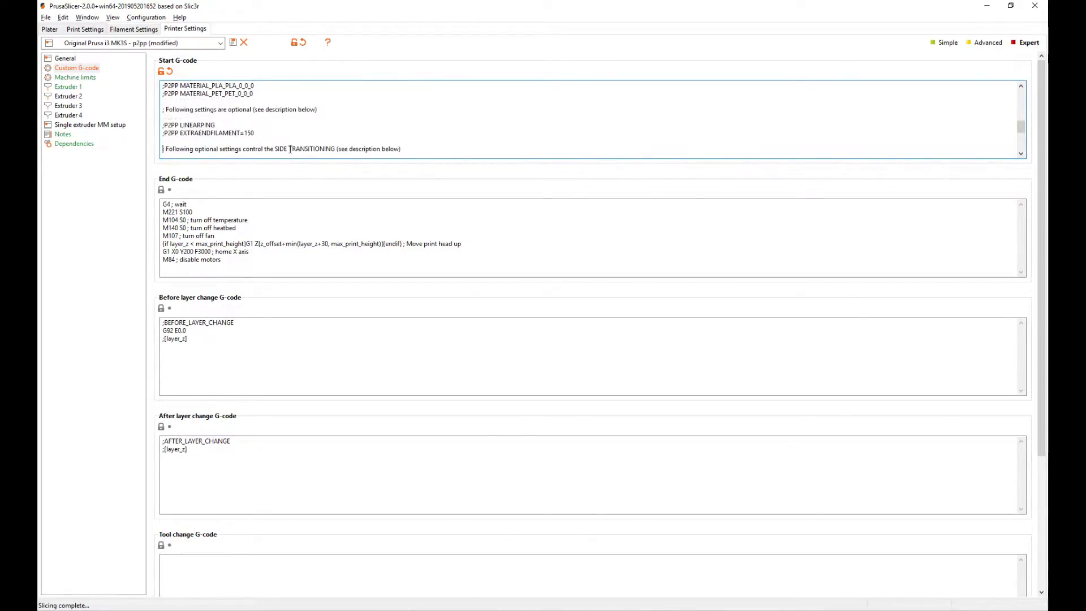
key(Up)
key(Up)
key(Up)
key(Up)
key(Up)
key(Up)
key(Up)
key(Up)
key(Up)
key(Up)
key(Up)
key(Up)
key(Up)
key(Up)
key(Up)
key(Up)
key(Up)
key(Up)
key(Up)
key(Up)
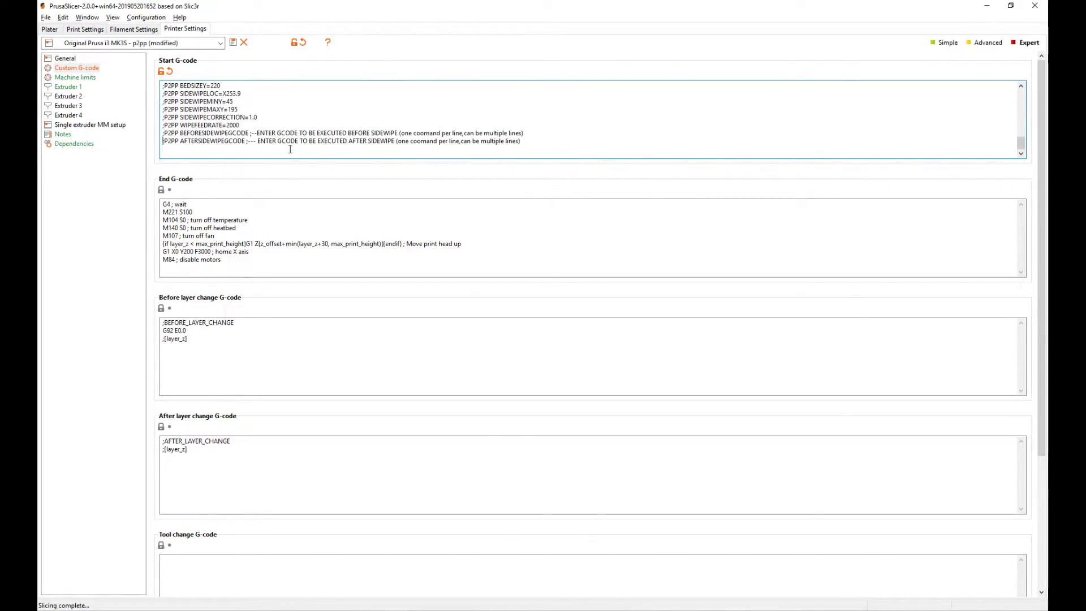
key(Up)
key(Down)
key(Down)
key(Down)
key(Down)
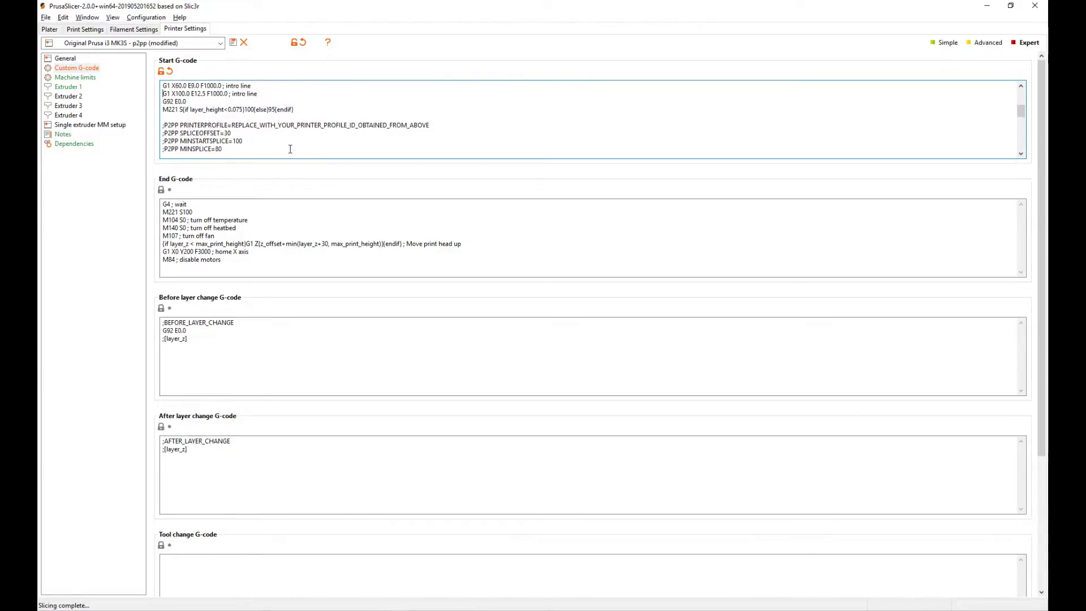
key(Down)
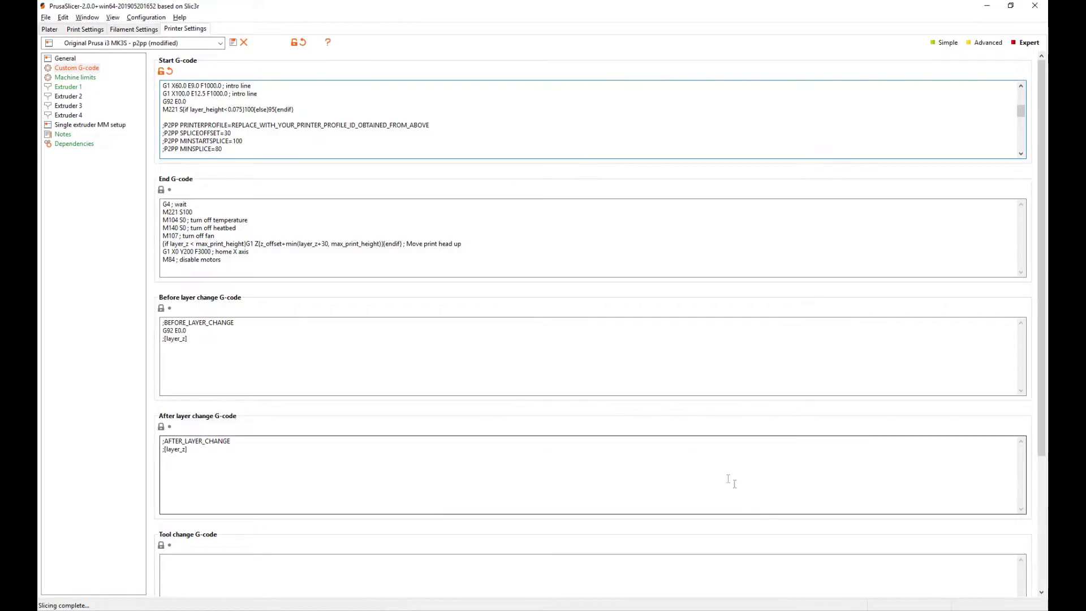
- Switch to Notepad++ and examine the O22 and O23 header lines of PaletteBufferPS.mcf.gcode
key(alt+Tab)
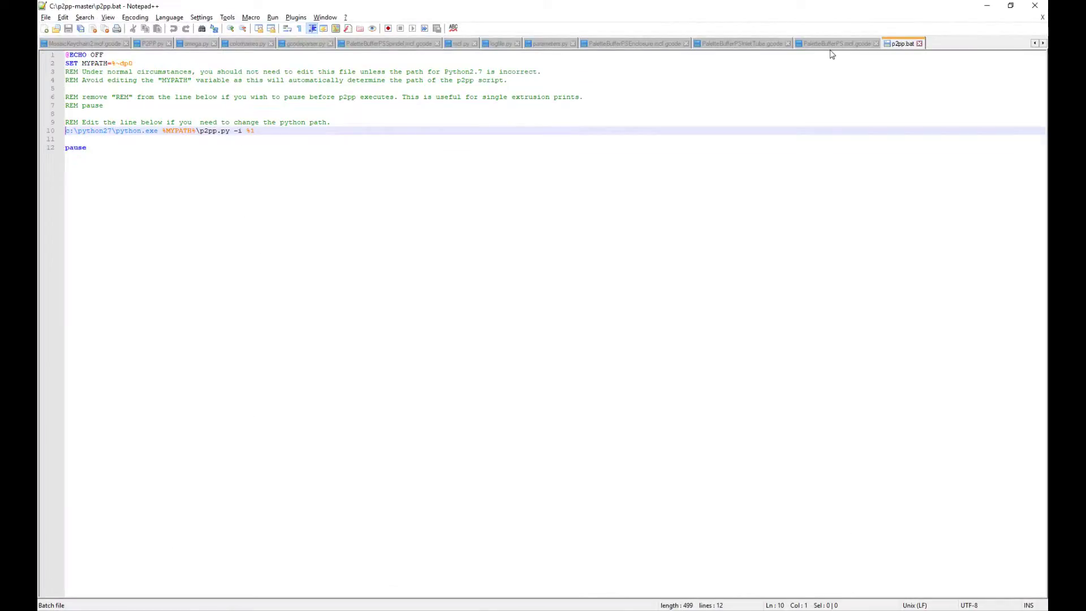
click(833, 44)
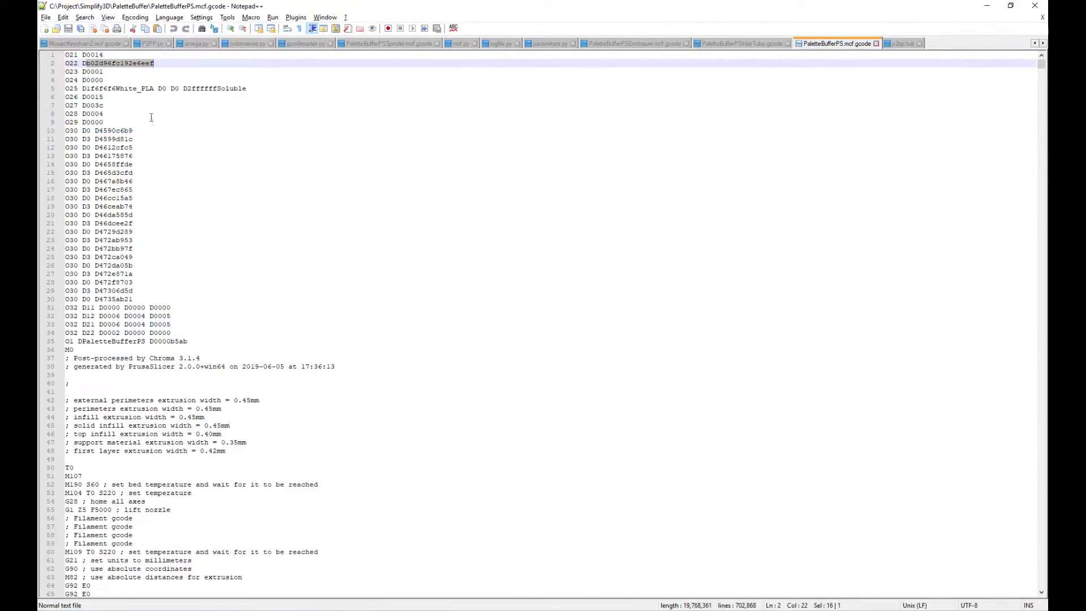
click(163, 79)
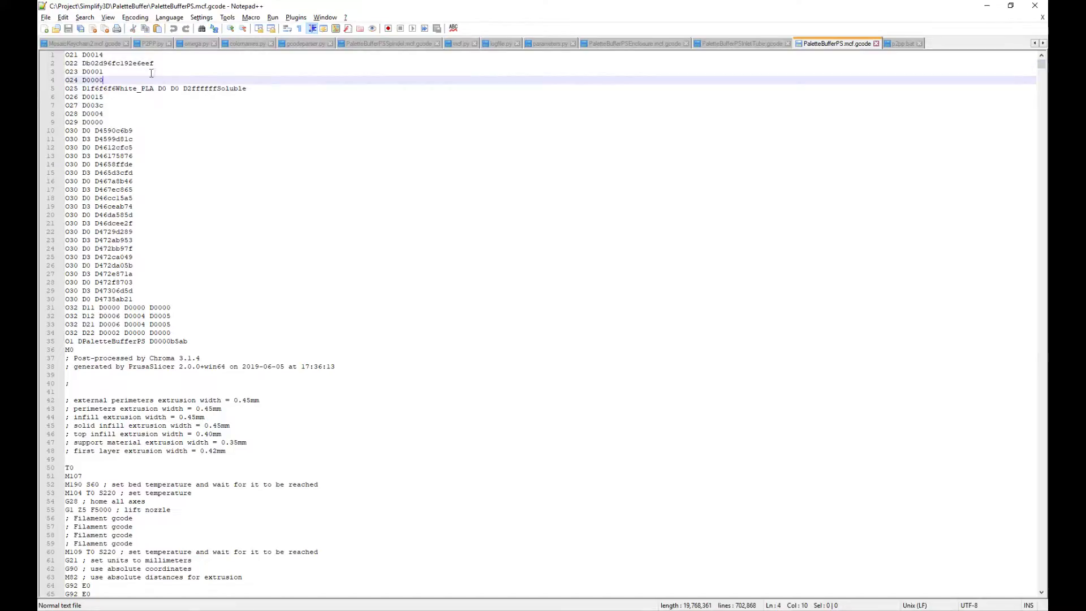
click(109, 71)
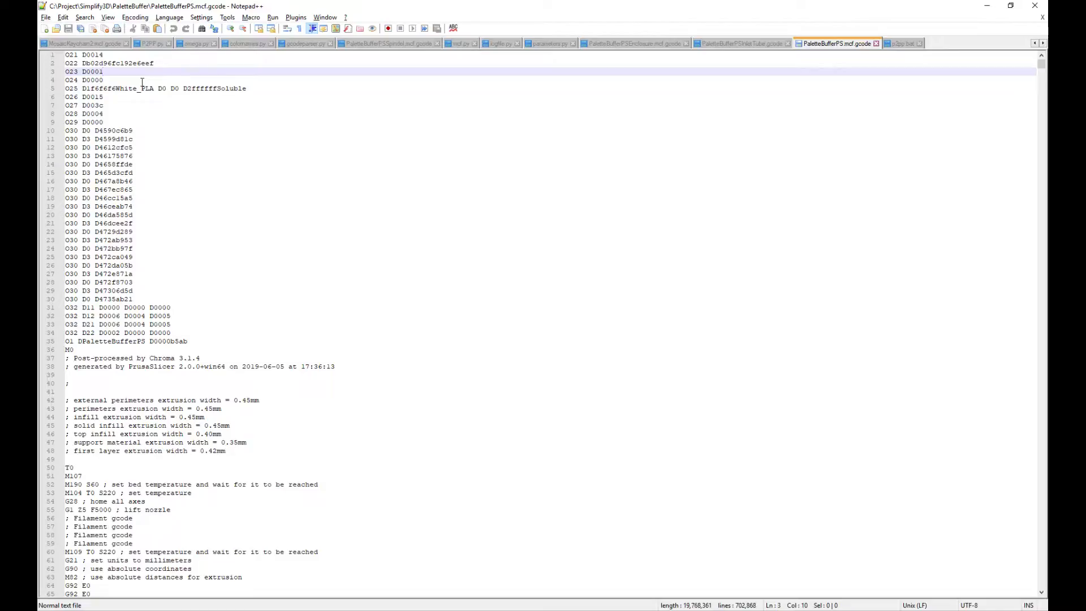
key(Up)
key(Left)
key(Left)
key(Left)
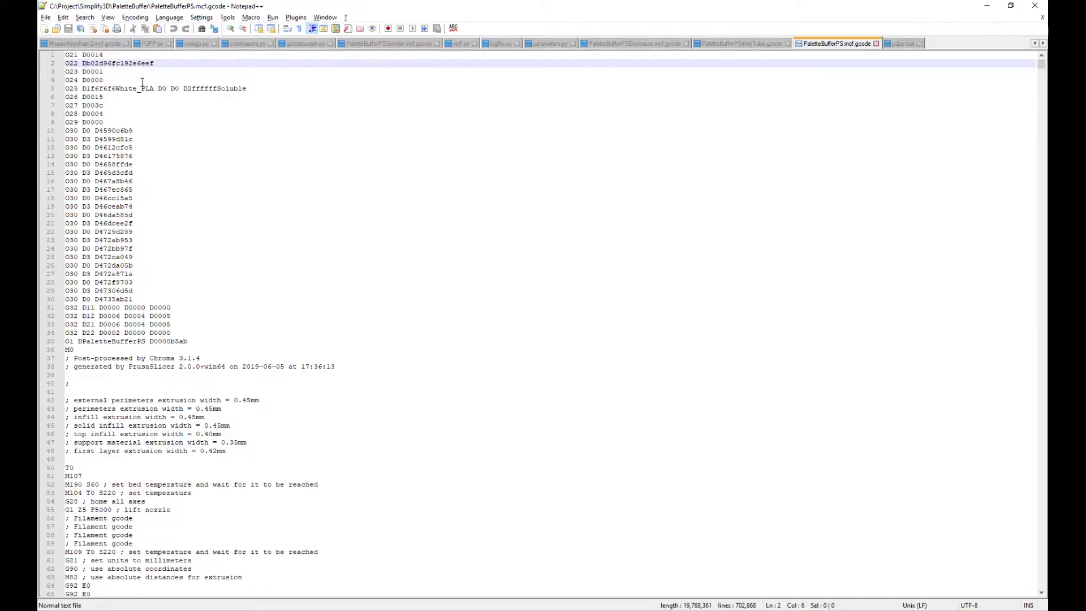
key(Down)
key(Up)
key(Down)
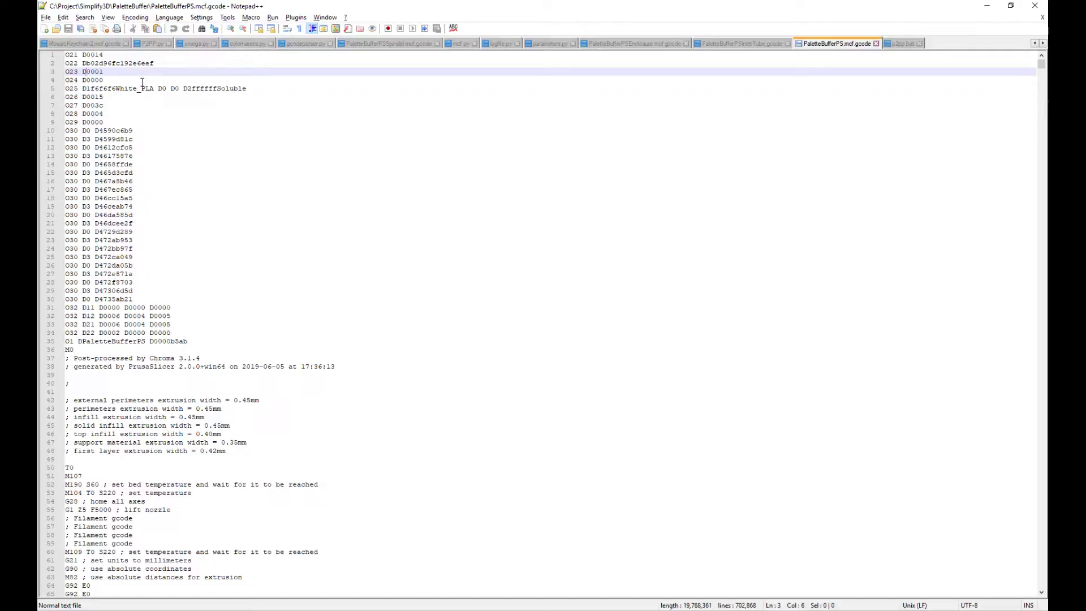
key(Up)
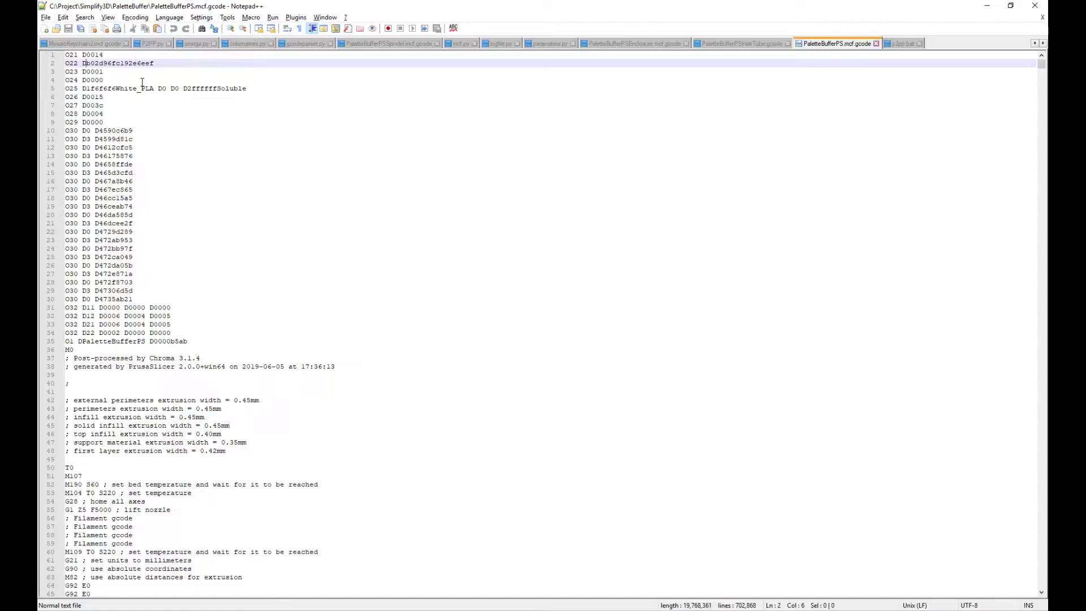
key(Down)
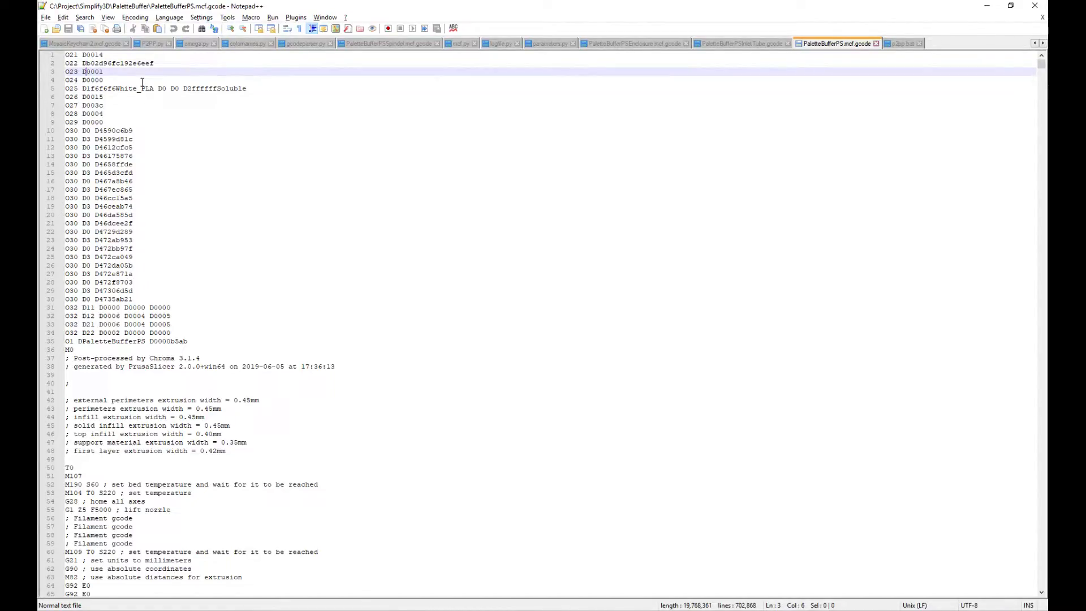
- Copy the printer profile ID from the O22 line, leaving out its leading D
key(Up)
key(shift+Right)
key(shift+Right)
key(shift+Right)
key(Right)
key(Right)
key(shift+Right)
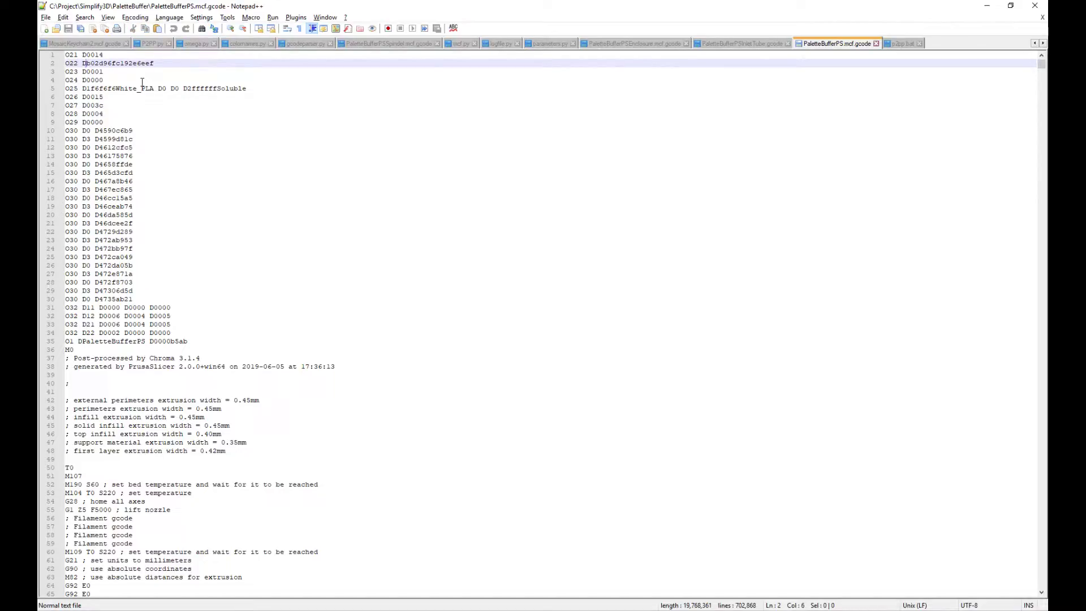
drag(87, 63, 163, 62)
key(super+c)
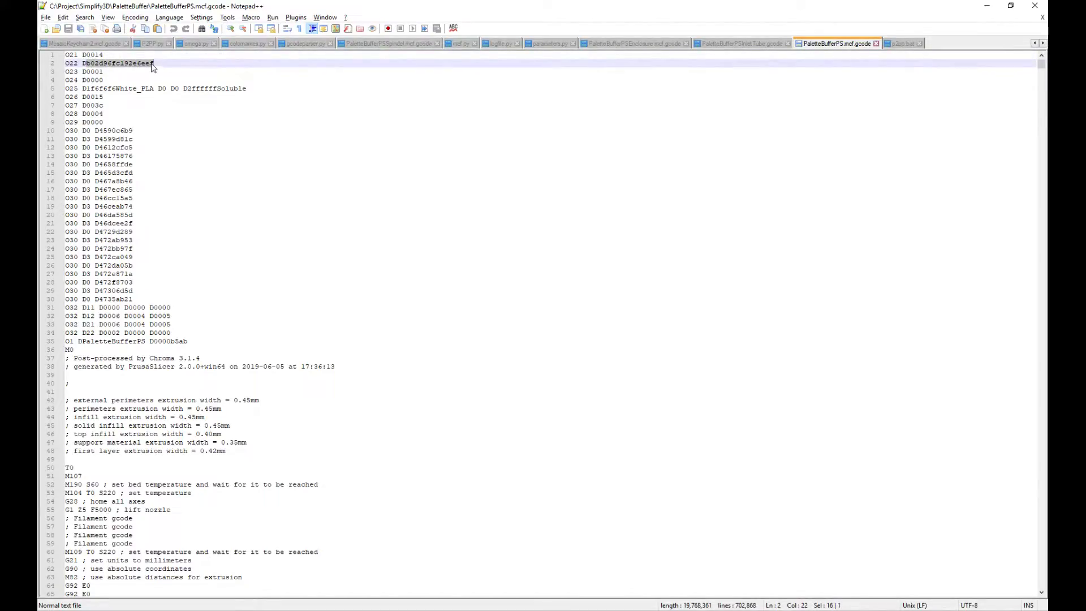
right_click(151, 67)
click(184, 76)
- Return to PrusaSlicer and replace the placeholder in the Start G-code's PRINTERPROFILE line with the copied printer profile ID
key(alt+Tab)
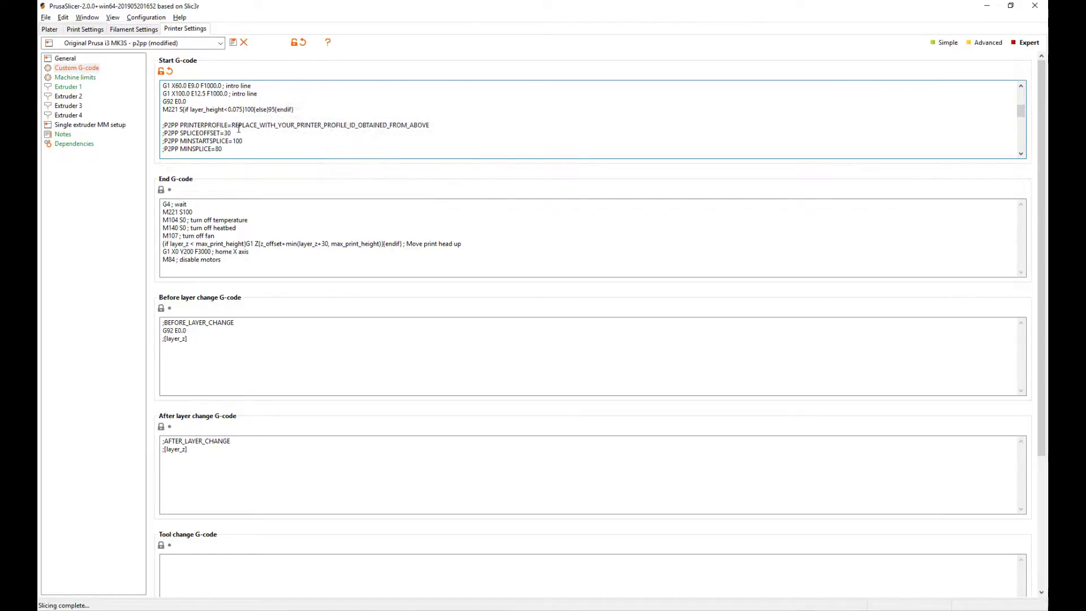
drag(232, 125, 163, 125)
double_click(428, 120)
right_click(411, 129)
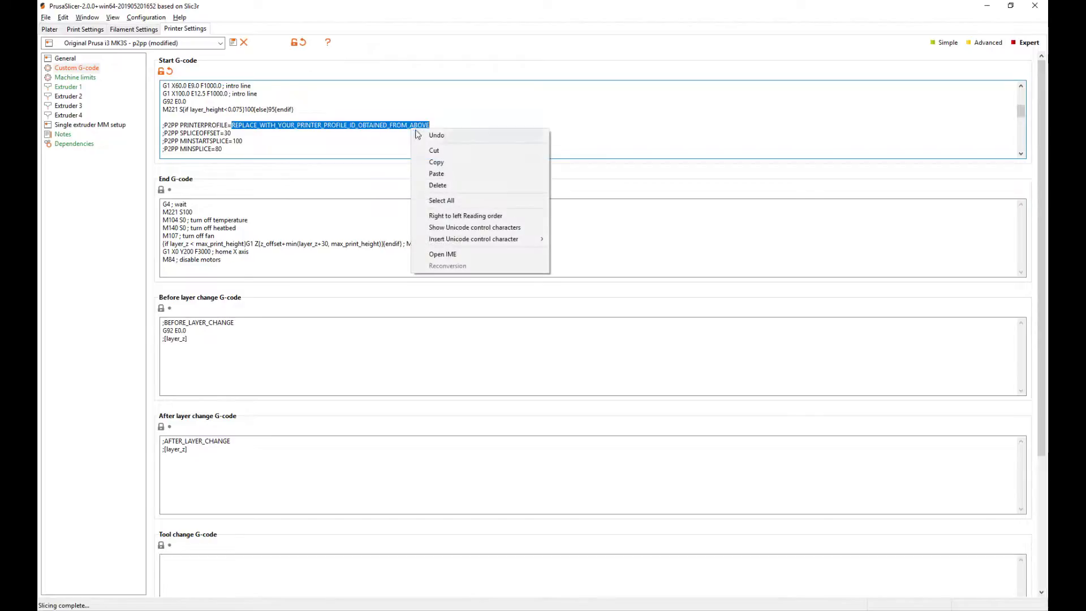
click(438, 173)
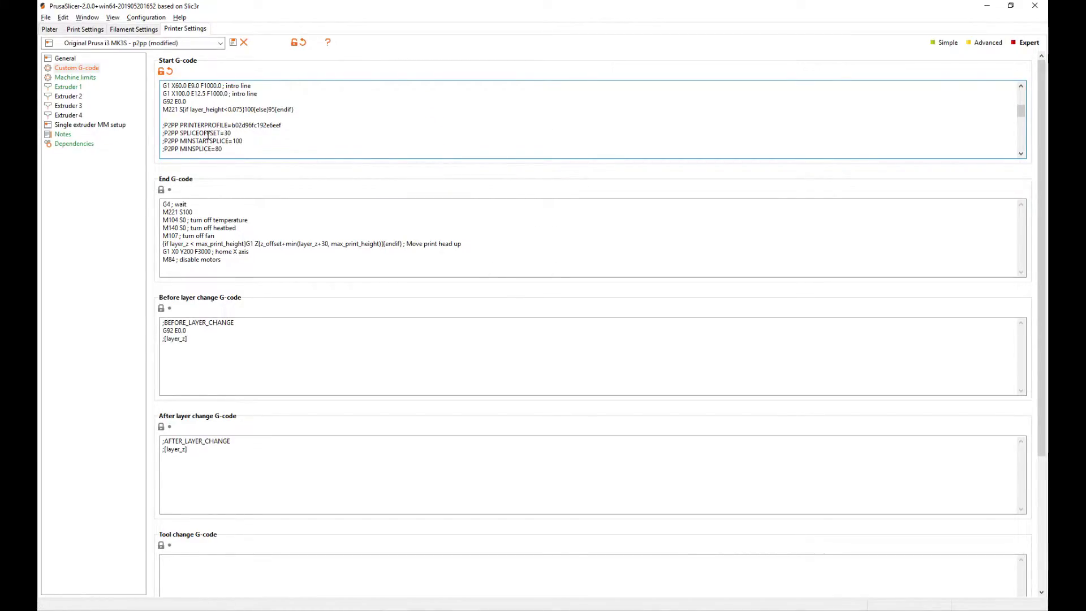
- In Chroma's CR-10S printer profile, set the target position to 40% and the min, max and early transition lengths to 140 mm
scroll(208, 134, down, 1)
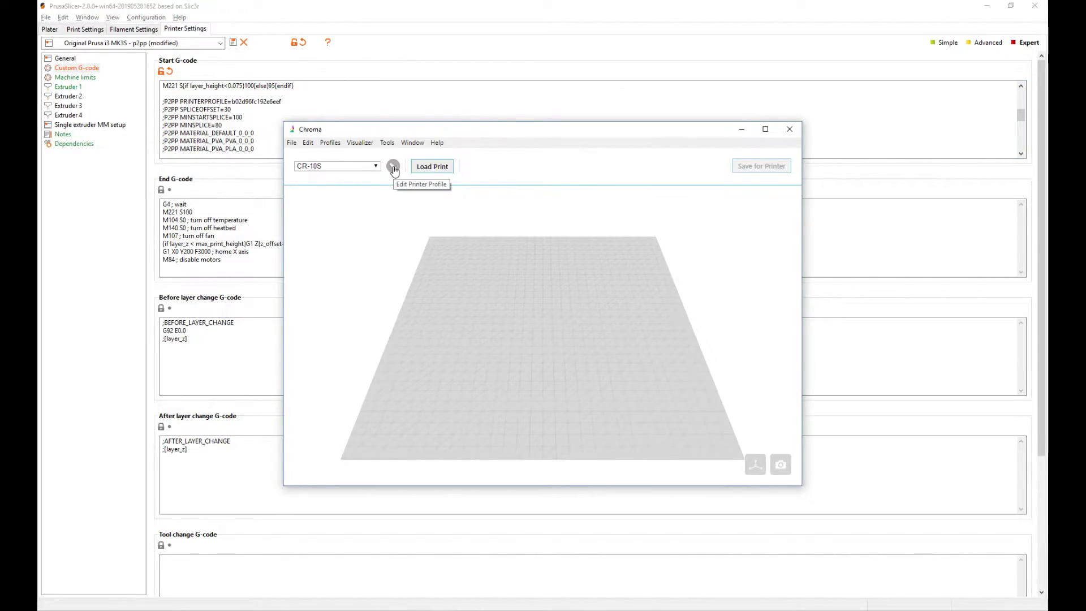
click(393, 167)
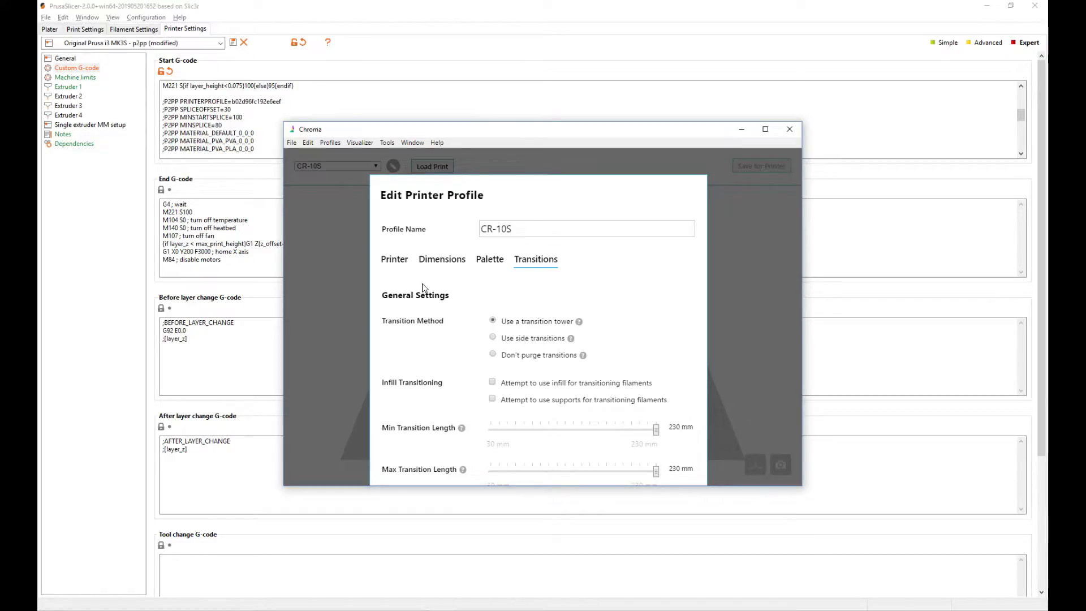
scroll(424, 287, down, 5)
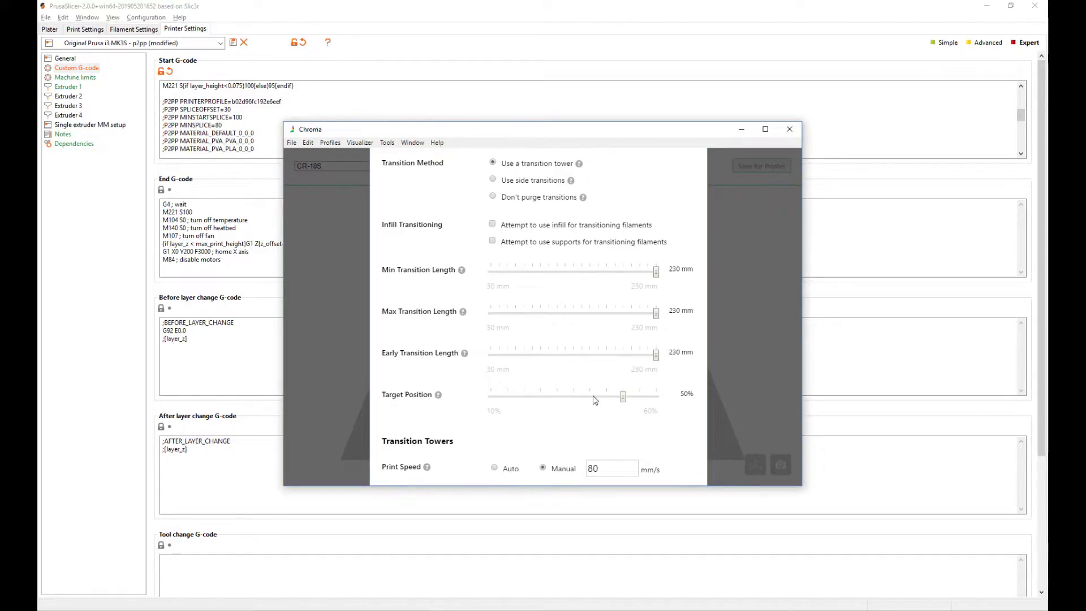
drag(623, 396, 590, 398)
drag(656, 271, 581, 277)
drag(657, 317, 581, 315)
drag(656, 356, 581, 356)
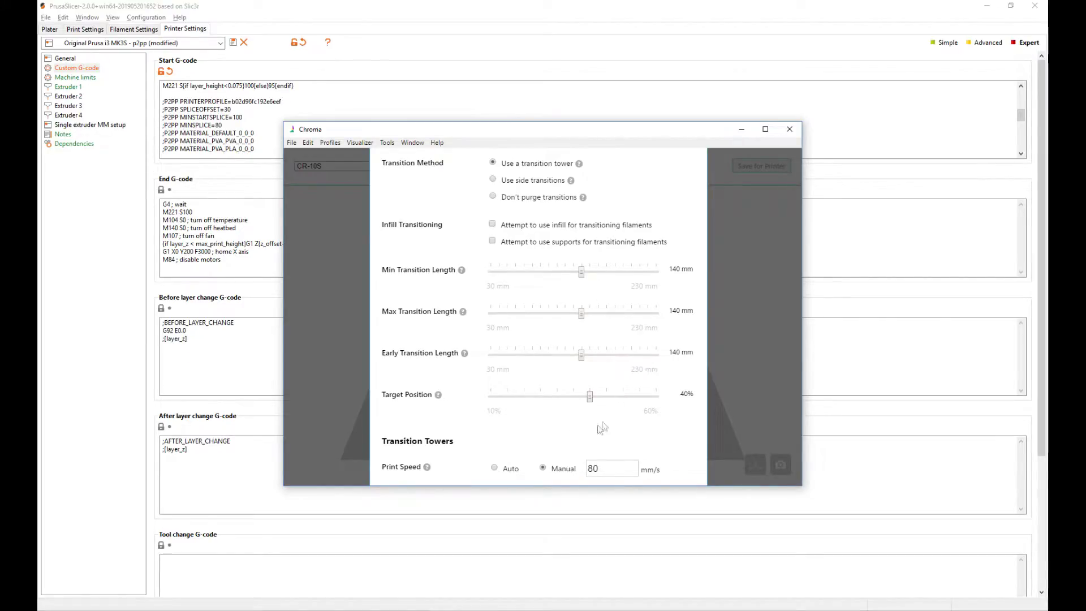
- Return to PrusaSlicer and set SPLICEOFFSET to 56 in the Start G-code
click(227, 109)
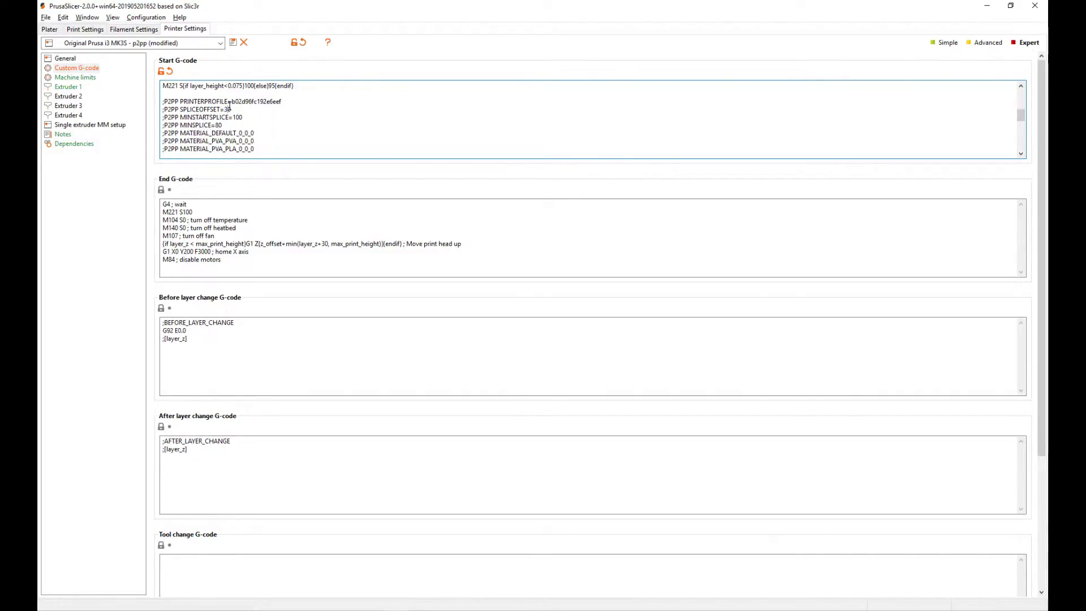
key(shift+End)
text(56)
- Review the SPLICEOFFSET, MINSTARTSPLICE and MINSPLICE lines in the Start G-code
key(shift+End)
key(Left)
key(Left)
key(Left)
key(Left)
key(End)
key(shift+Left)
key(shift+Left)
key(shift+Left)
key(Down)
key(shift+Left)
key(shift+Left)
key(Right)
key(Home)
scroll(369, 119, down, 1)
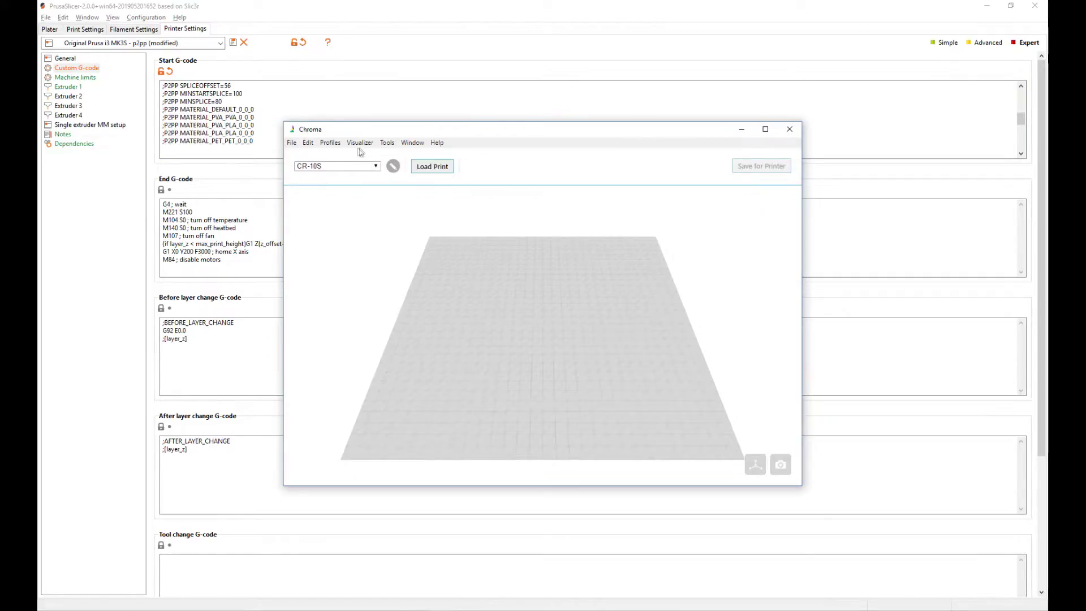
- In Chroma, open the Default PLA material profile and view its heat, compression and cooling factors for splicing with Default Soluble
click(330, 144)
click(344, 167)
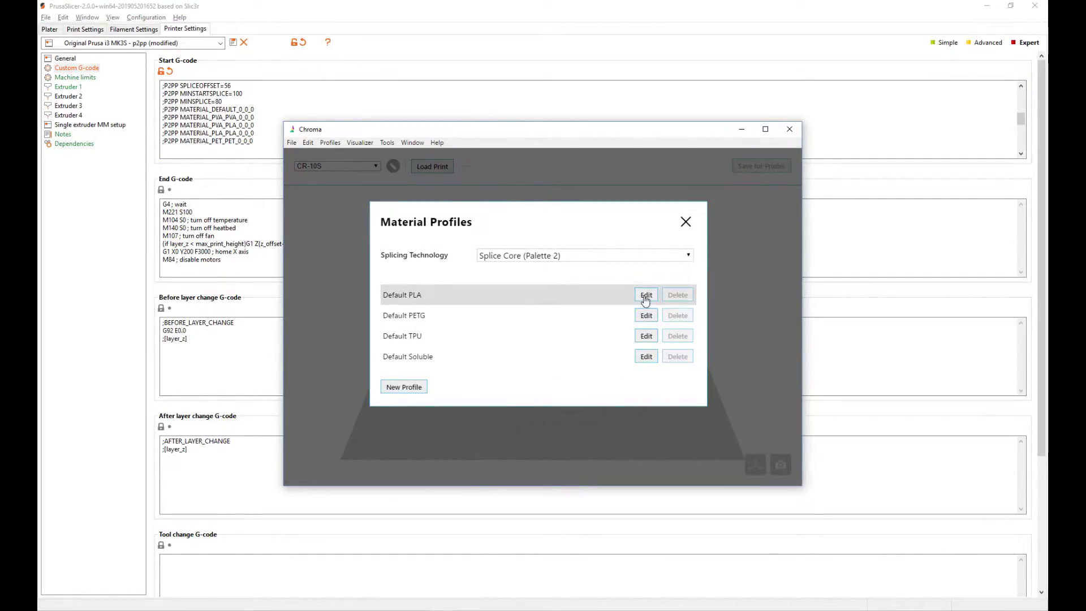
click(645, 296)
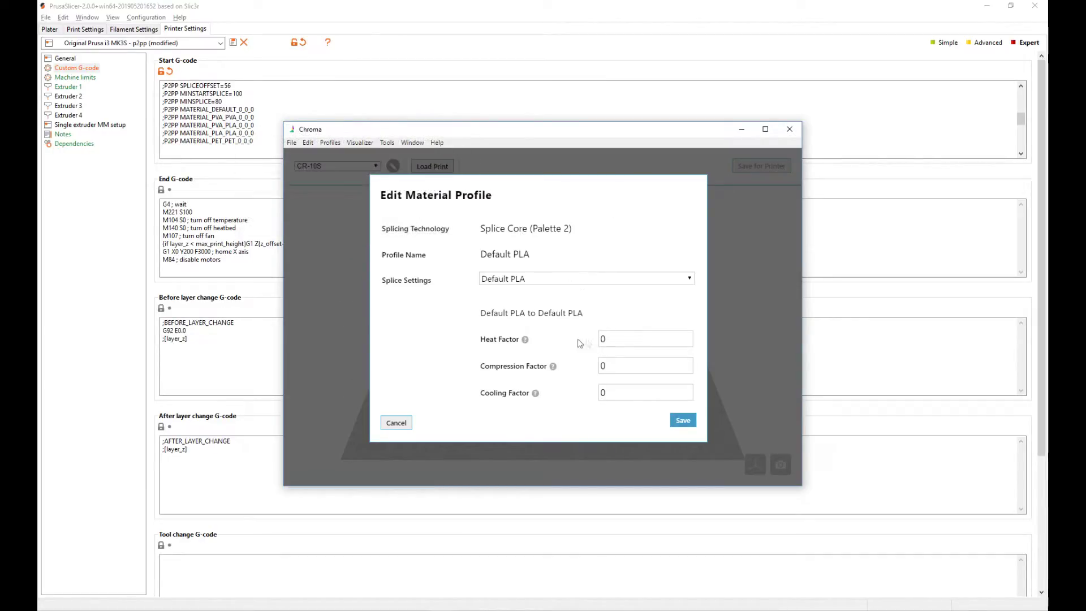
mouse_move(505, 398)
click(553, 280)
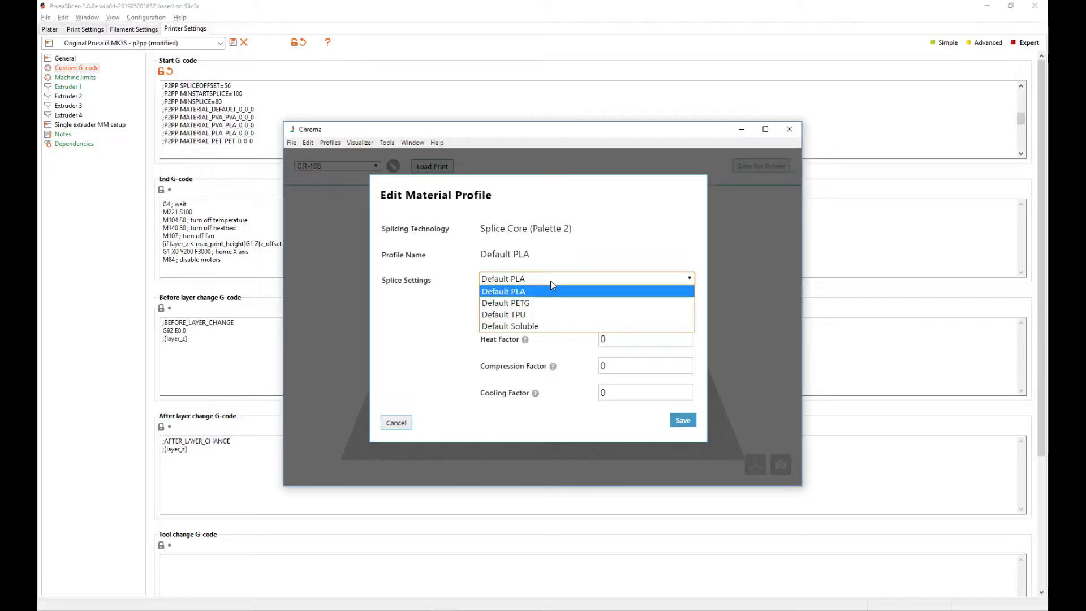
click(556, 327)
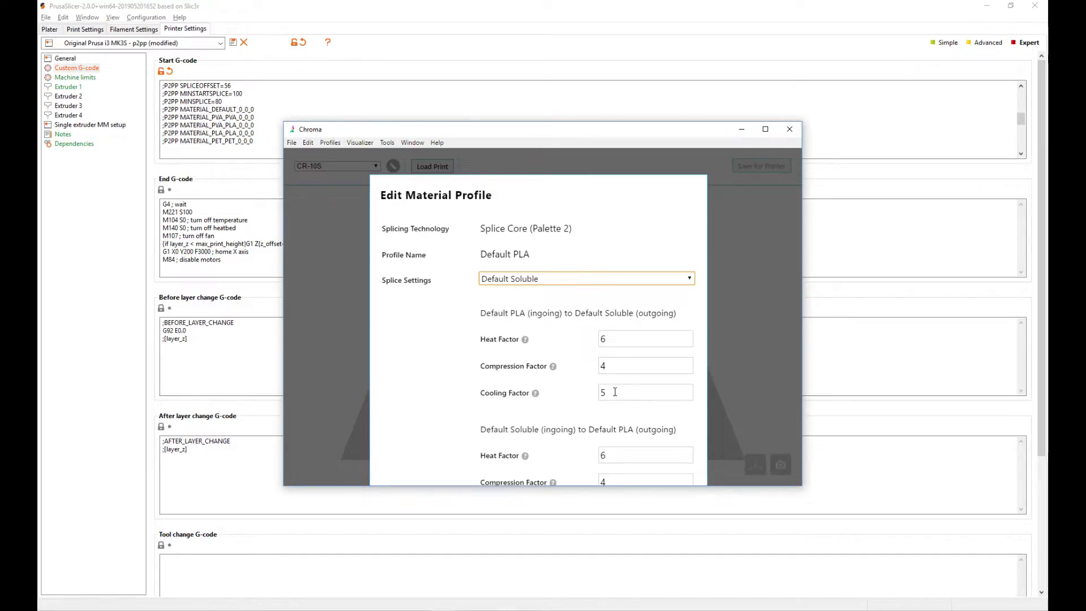
scroll(544, 429, down, 3)
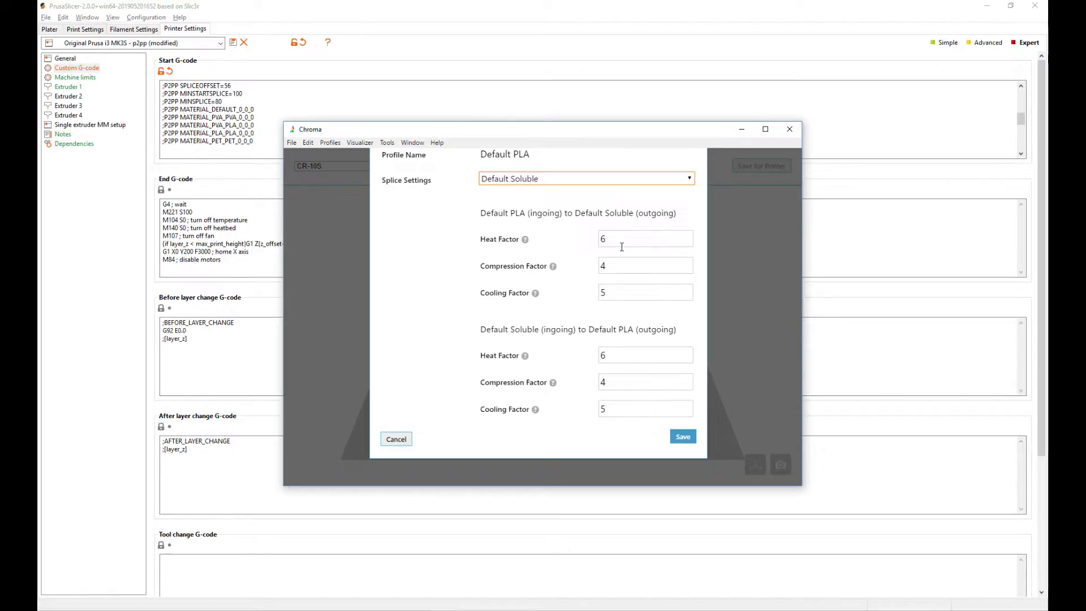
- Back in PrusaSlicer, set the MATERIAL_PVA_PLA line's factors to 6_4_5 in the Start G-code
click(222, 123)
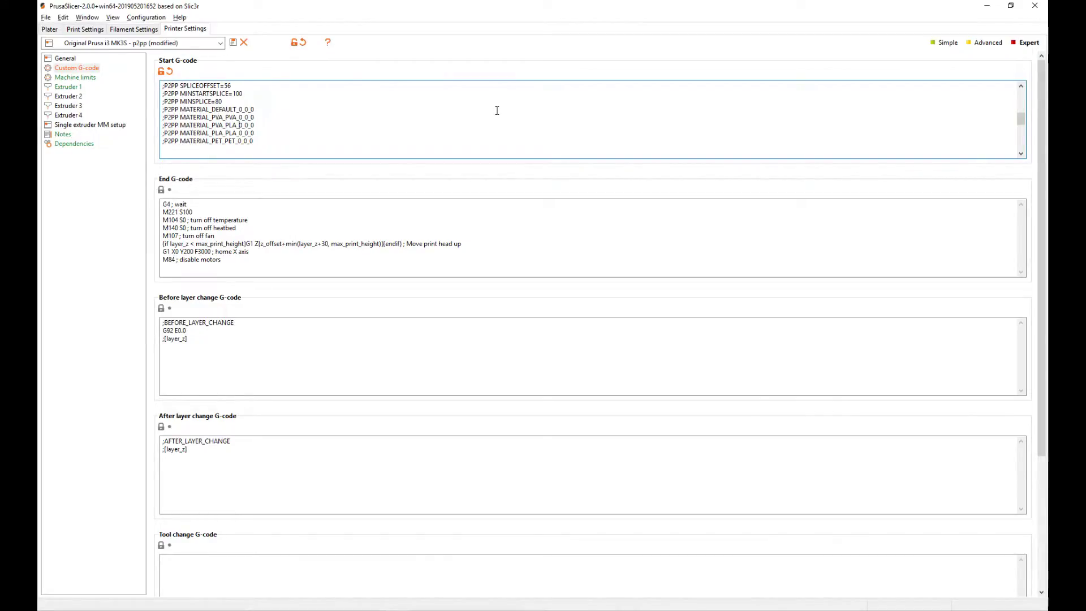
key(shift+Right)
text(6)
key(Right)
key(shift+Right)
text(4)
key(Right)
text(5)
- Recheck the PLA and Soluble splice factors in Chroma, and duplicate the MATERIAL_PVA_PLA_6_4_5 line directly below itself in PrusaSlicer
key(alt+Tab)
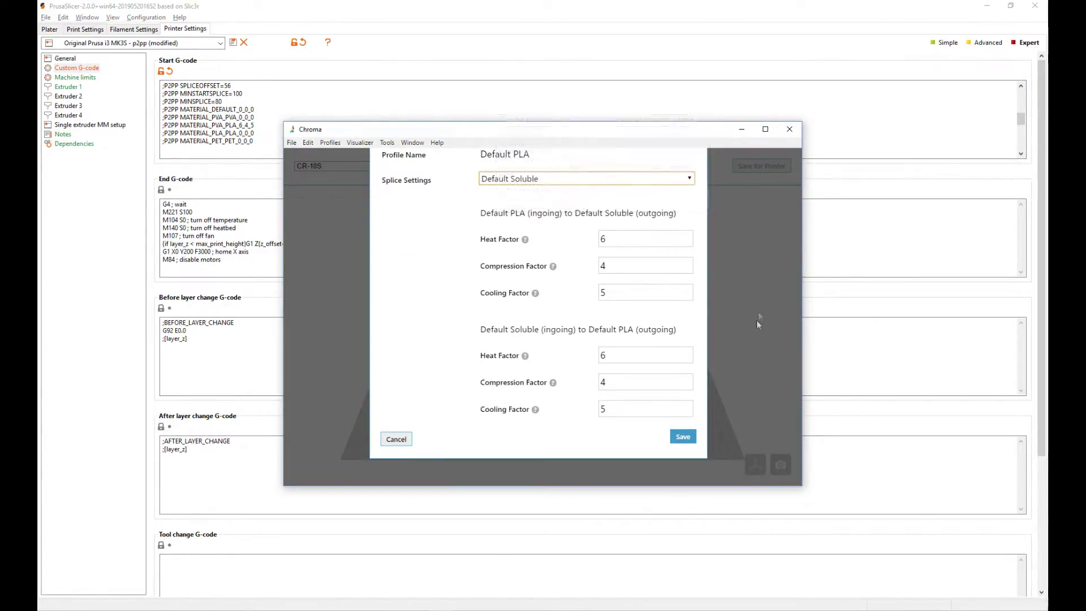
click(258, 127)
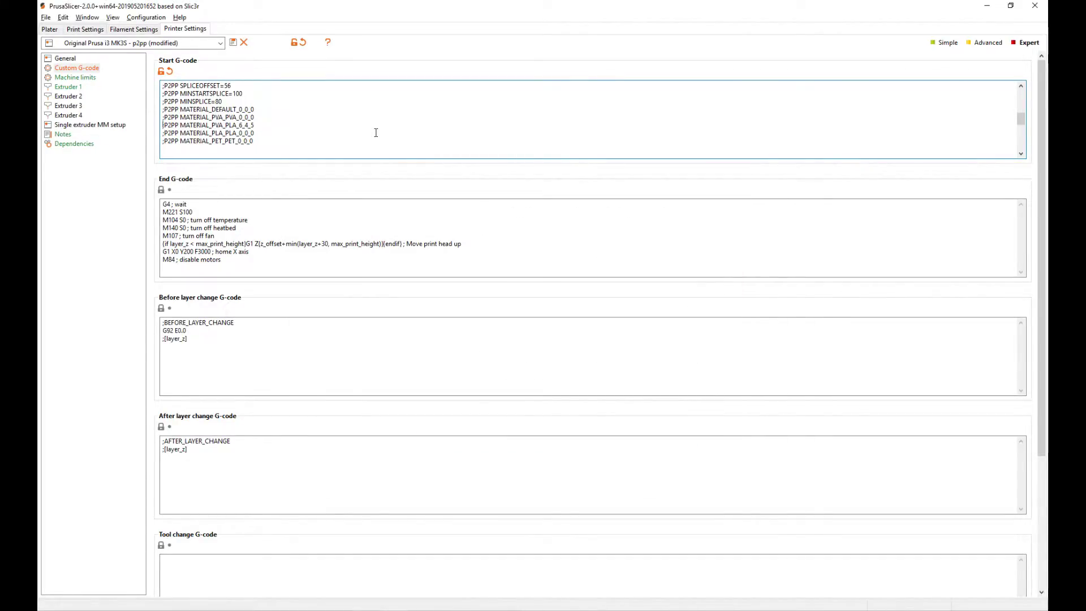
key(shift+Down)
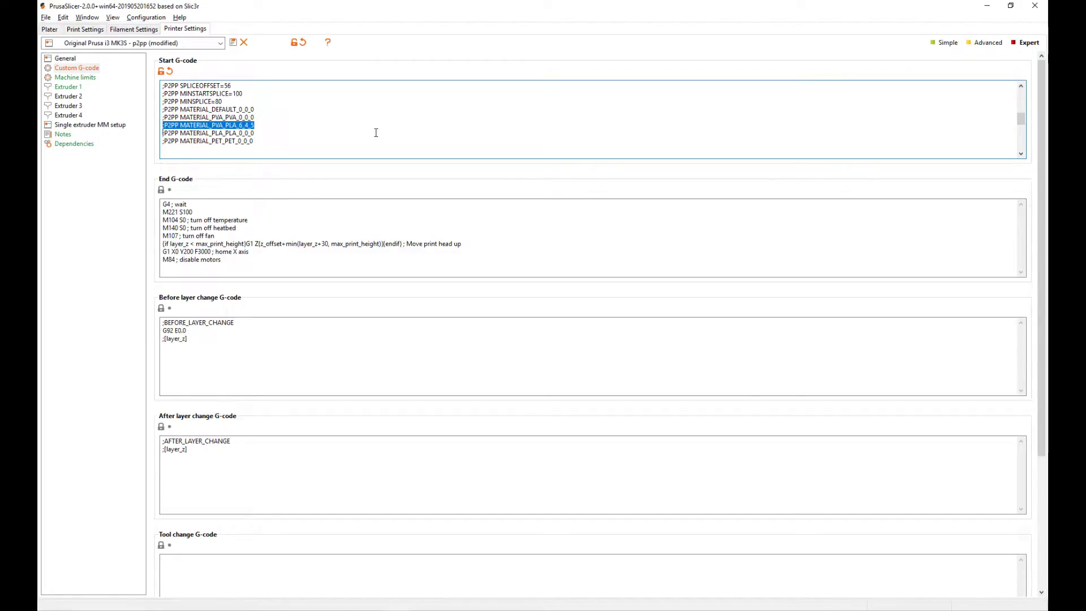
key(ctrl+c)
key(Left)
key(ctrl+v)
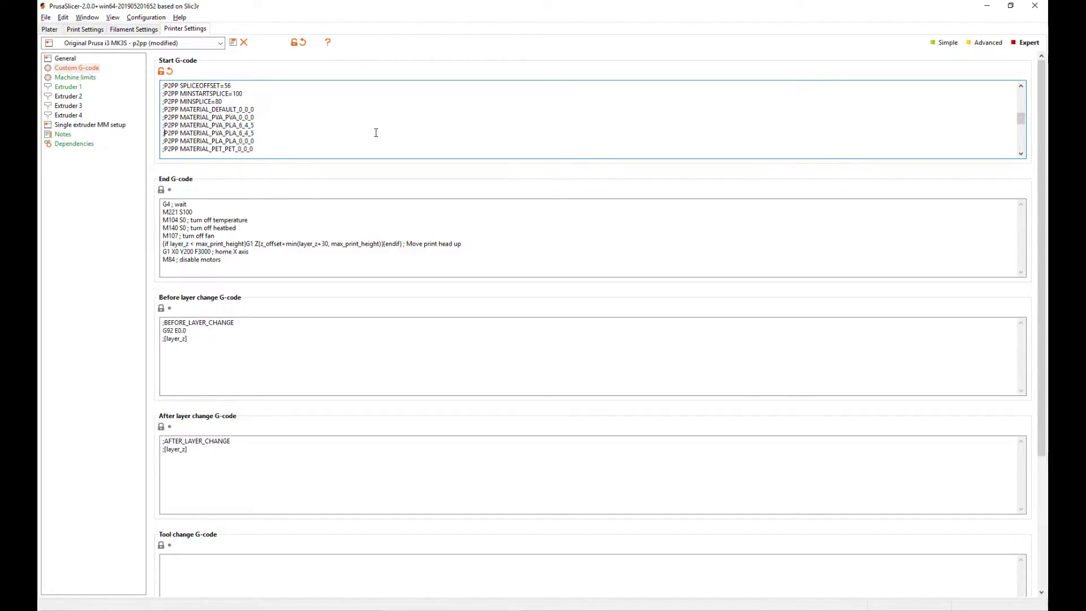
- Change the duplicated line's material pair from PVA_PLA to PLA_PVA
key(Right)
key(Right)
key(Right)
key(Right)
key(Right)
key(Right)
key(Right)
key(Right)
key(Right)
key(Right)
key(Right)
key(Right)
key(Right)
key(Right)
key(Right)
key(Right)
key(shift+Right)
text(L)
key(Right)
key(Right)
key(Right)
key(shift+Right)
text(V)
key(Up)
key(Left)
key(Left)
key(Down)
key(Left)
key(Left)
key(Left)
key(Left)
- Examine the optional P2PP settings below the material lines, including LINEARPING and EXTRAENDFILAMENT
key(Down)
key(Down)
key(Down)
key(Down)
key(Down)
key(Down)
key(Down)
key(Down)
key(Down)
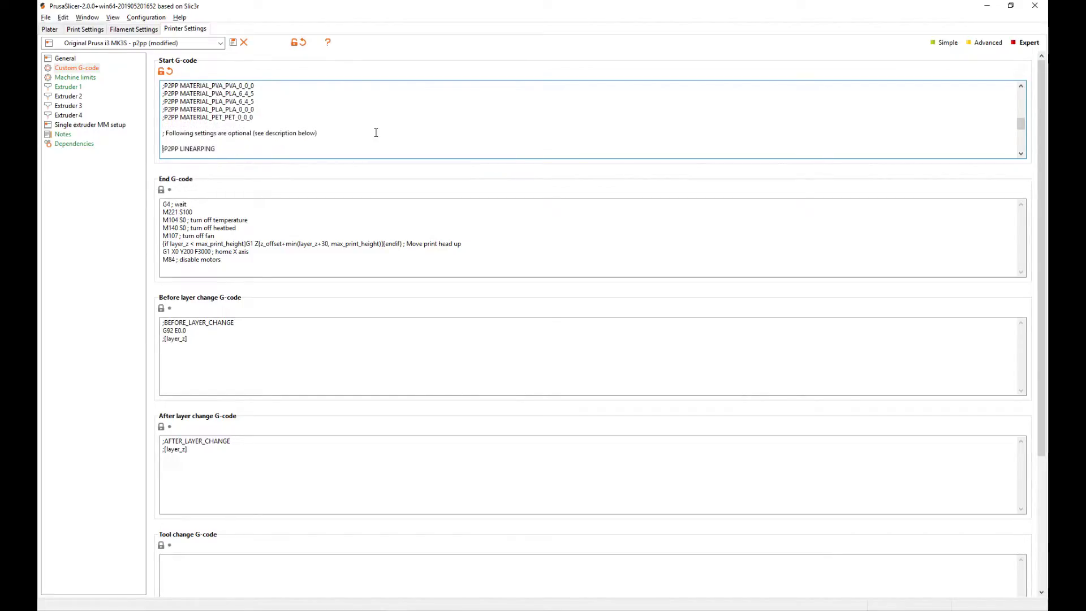
key(Up)
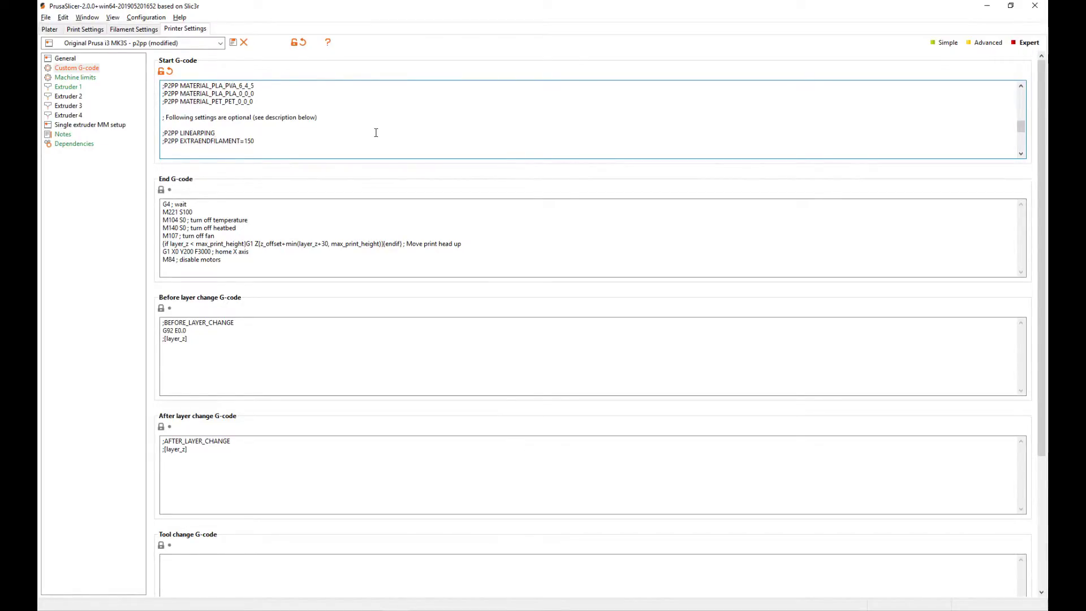
key(shift+End)
key(Right)
- Add the line ";P2PP LINEARPINGLENGTH=500" directly below the LINEARPING line in the Start G-code
click(216, 134)
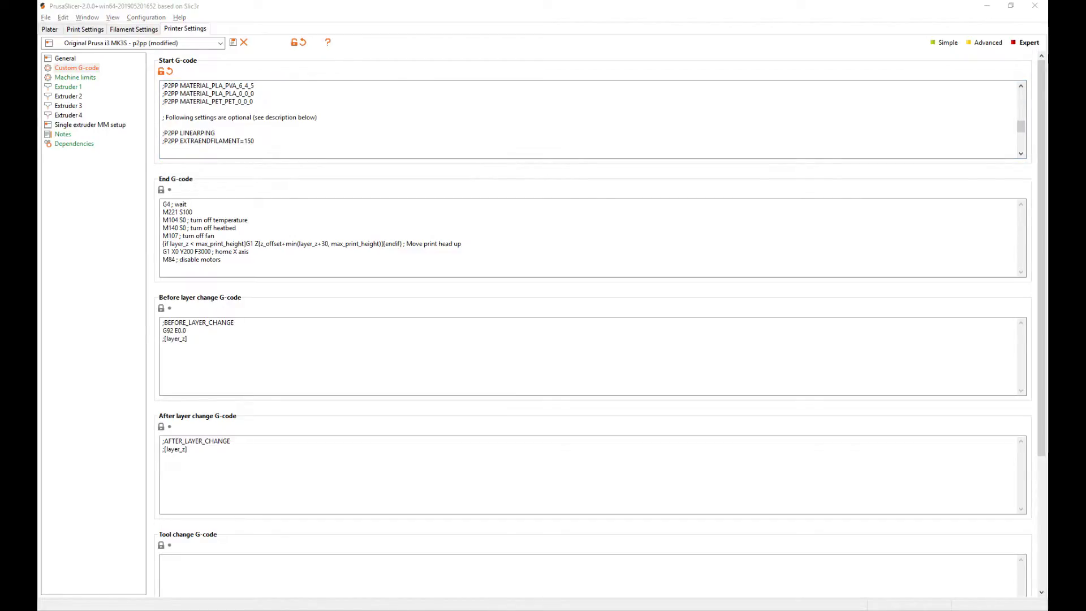
click(281, 170)
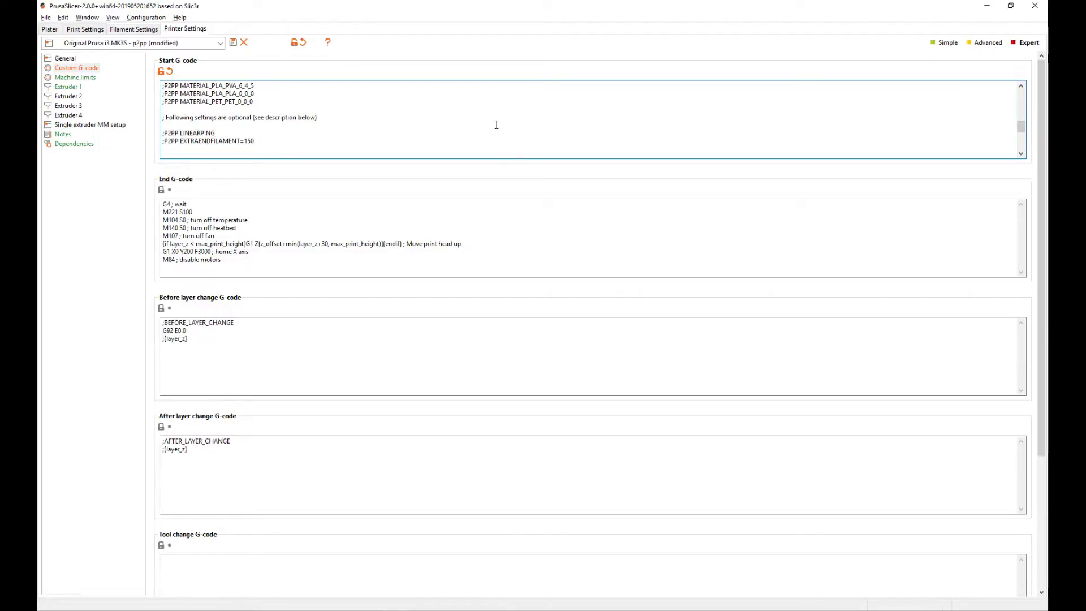
key(Return)
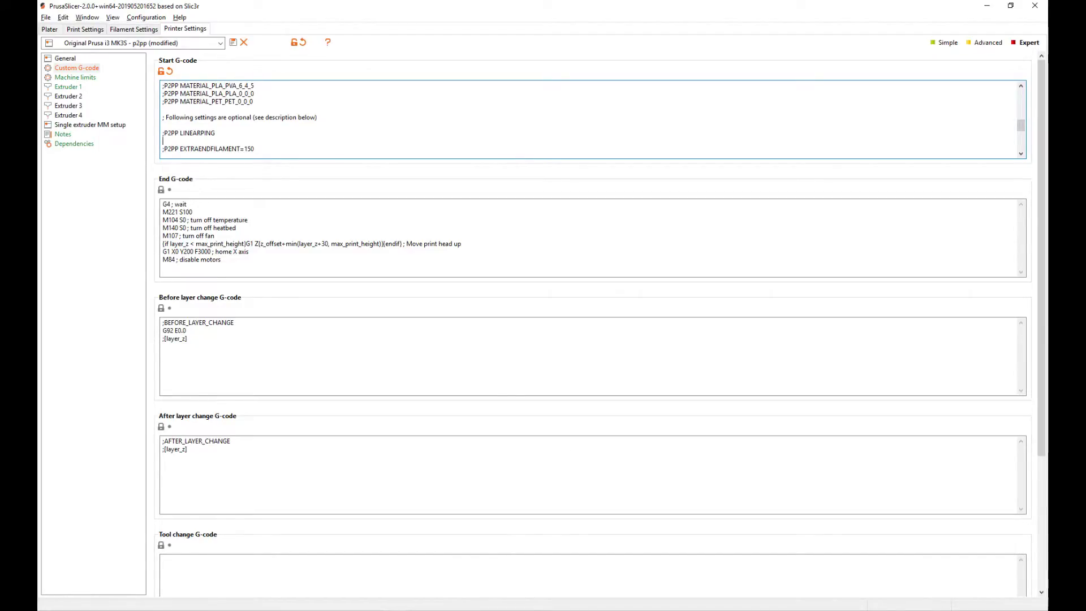
key(ctrl+v)
key(shift+End)
key(End)
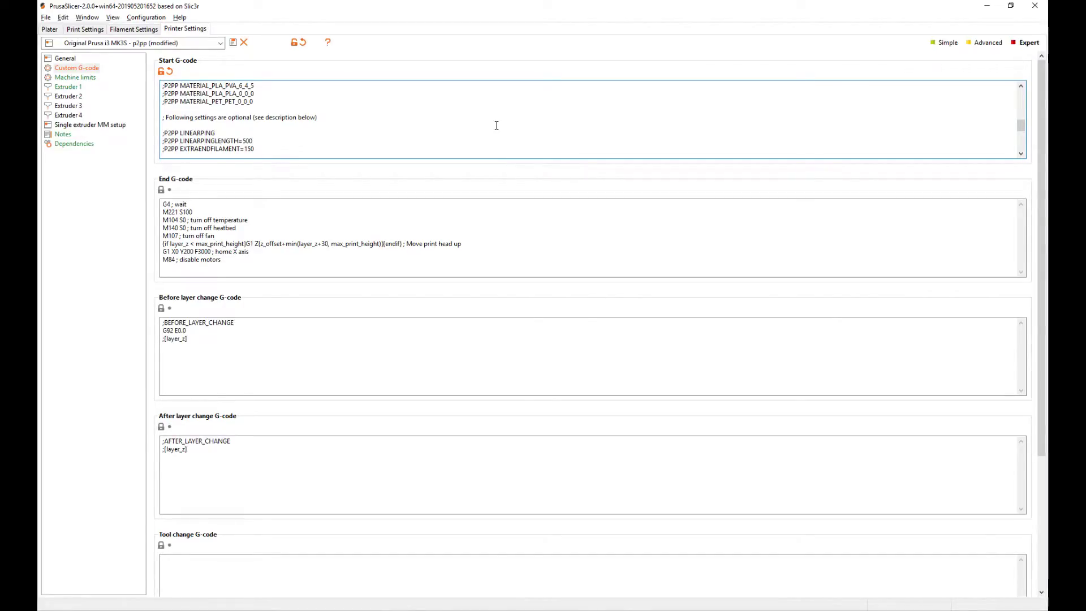
- Review the EXTRAENDFILAMENT line and the start of the side transitioning section in the Start G-code
key(shift+Left)
key(shift+Left)
key(shift+Left)
key(Left)
scroll(496, 125, down, 1)
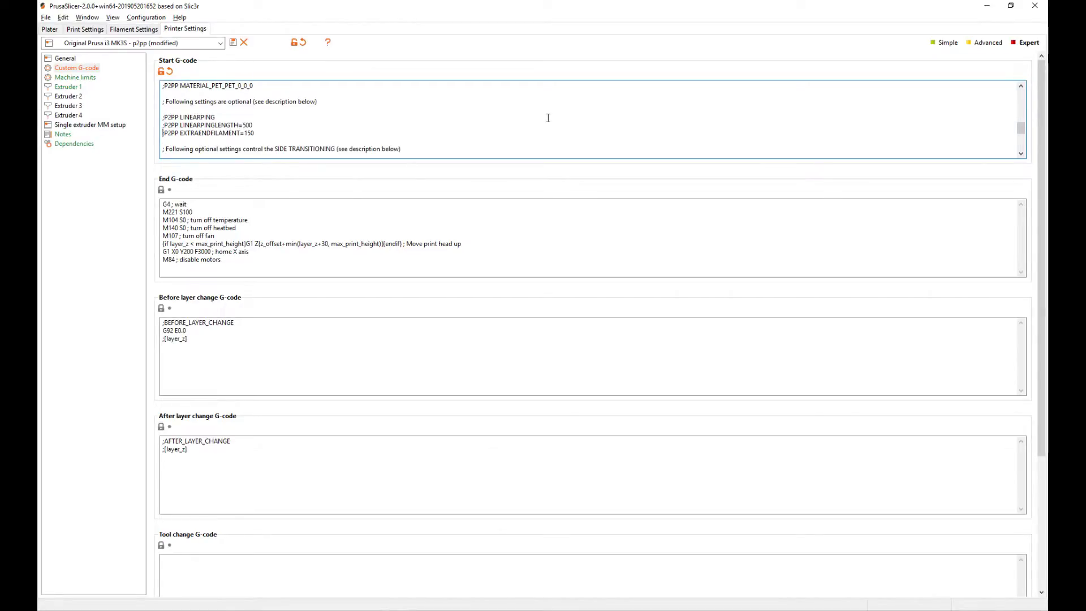
key(Left)
key(Down)
key(Down)
key(Down)
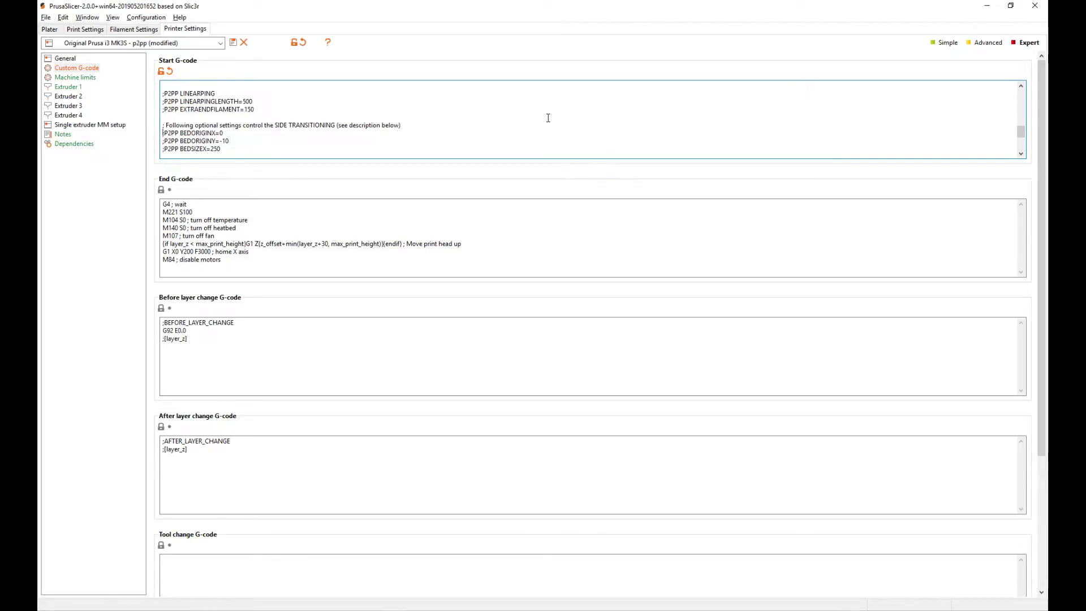
- Read through the optional SIDE TRANSITIONING settings in the Start G-code, from BEDORIGINX to WIPEFEEDRATE
key(Down)
key(Down)
key(Down)
key(Down)
key(Down)
key(Down)
key(Down)
key(Down)
key(Down)
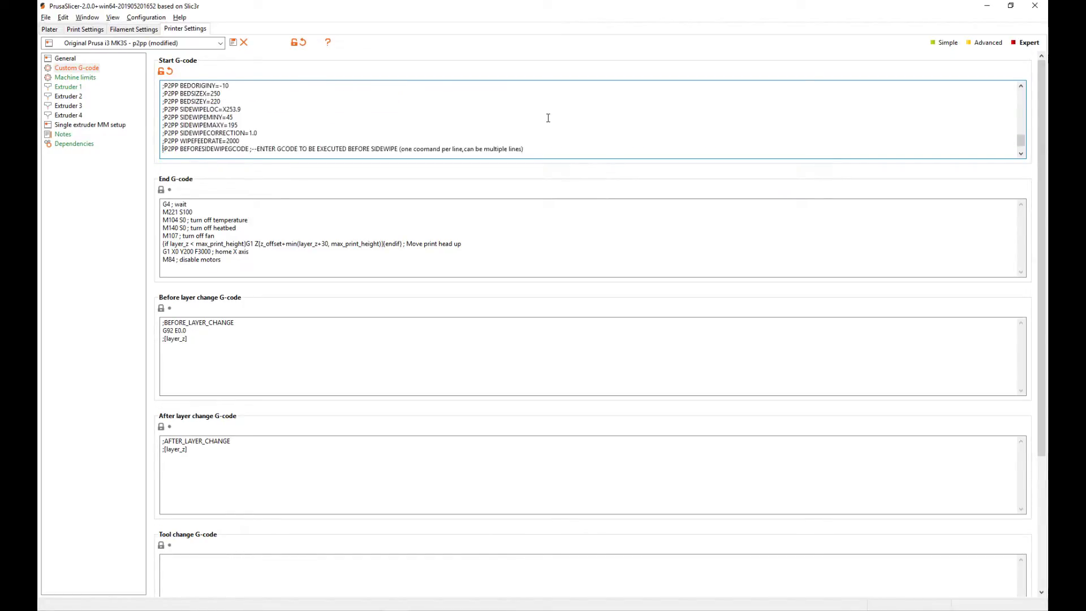
key(Down)
key(Down)
key(Up)
key(Up)
key(Up)
key(Up)
key(Up)
key(Up)
key(Up)
key(Up)
key(Up)
key(Up)
key(Up)
key(Up)
key(Up)
key(Up)
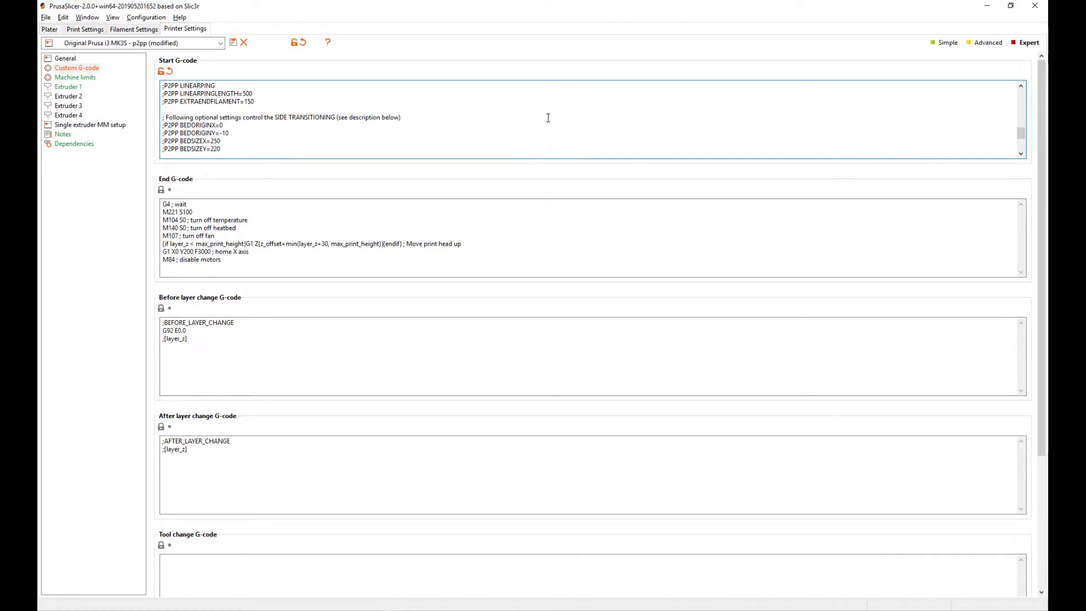
scroll(548, 117, down, 1)
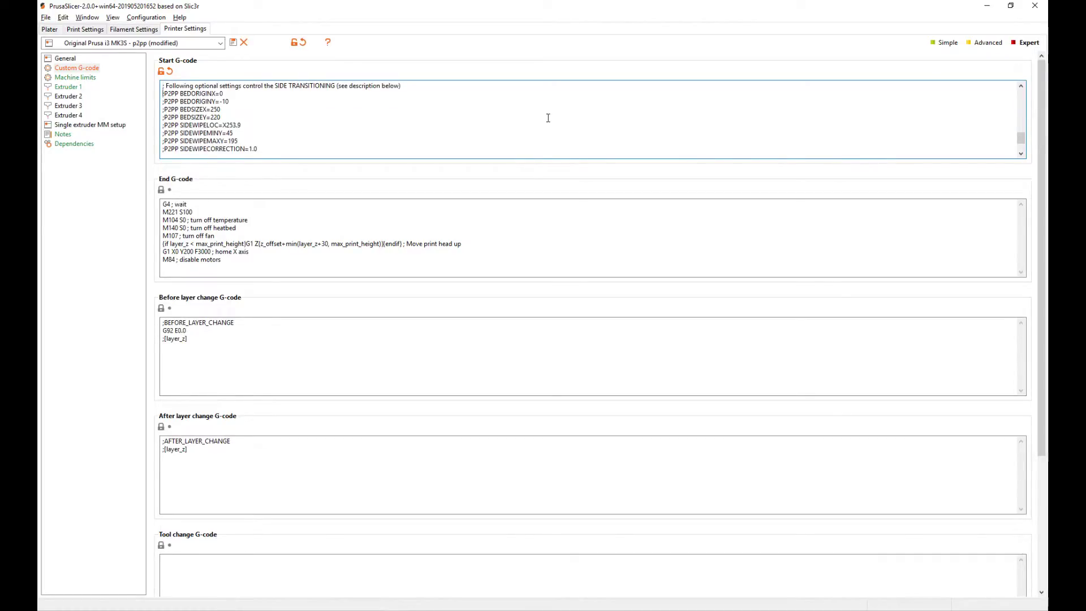
- Examine the BEFORESIDEWIPEGCODE and AFTERSIDEWIPEGCODE lines at the end of the Start G-code
key(ctrl+End)
key(Up)
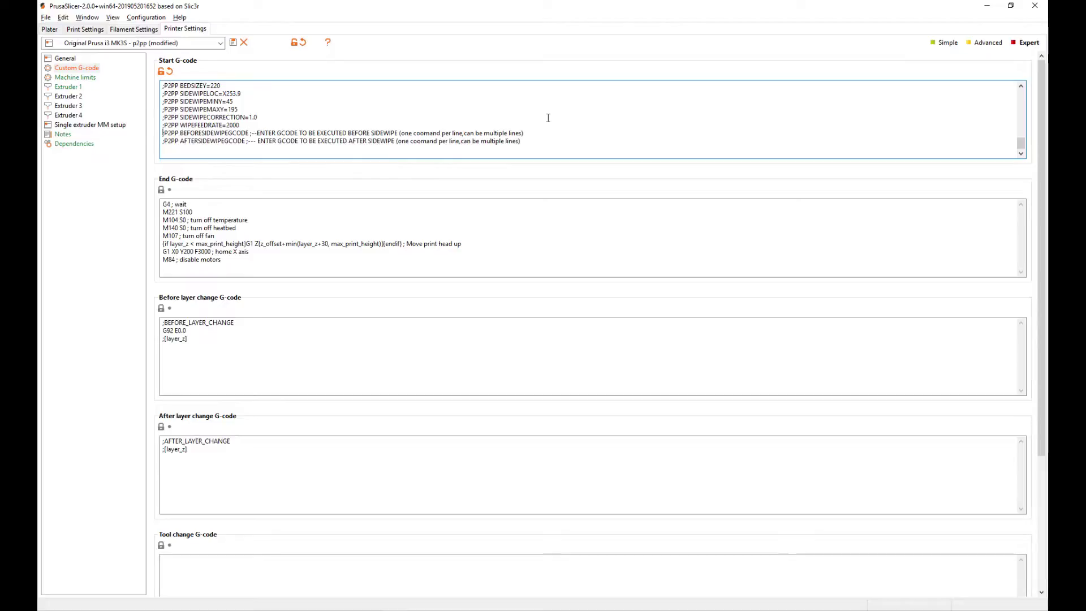
key(Right)
key(Right)
key(Right)
key(Right)
key(Right)
key(Right)
key(Right)
key(Right)
key(Right)
key(Down)
key(Home)
- Recheck the P2PP lines in the Start G-code, from the printer profile and splice settings through the side wipe settings
key(Up)
key(Up)
key(Up)
key(Up)
key(Up)
key(Up)
key(Up)
key(Up)
key(Up)
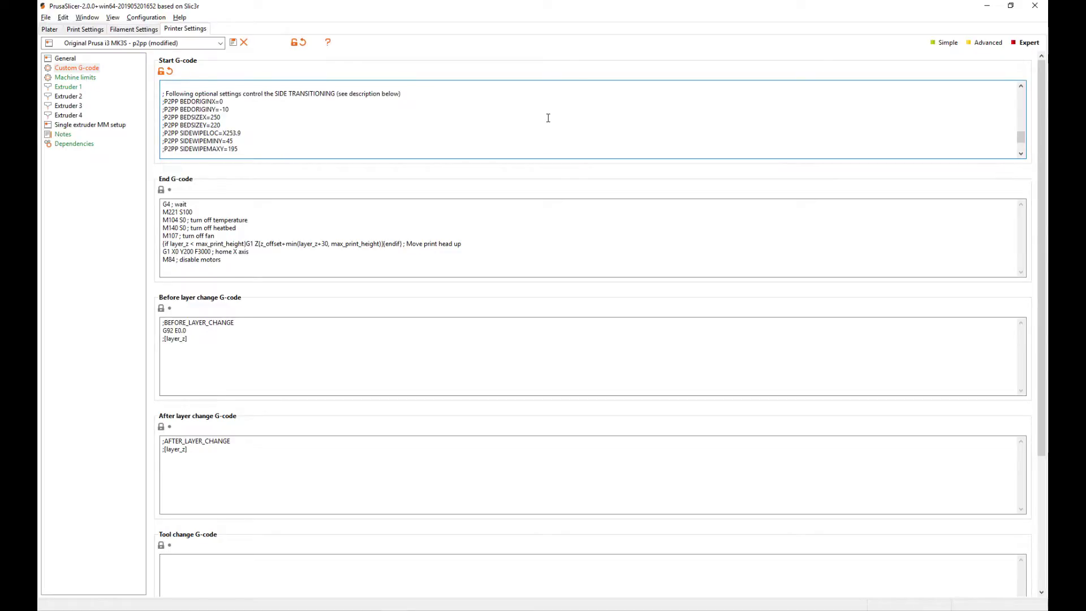
scroll(237, 133, up, 5)
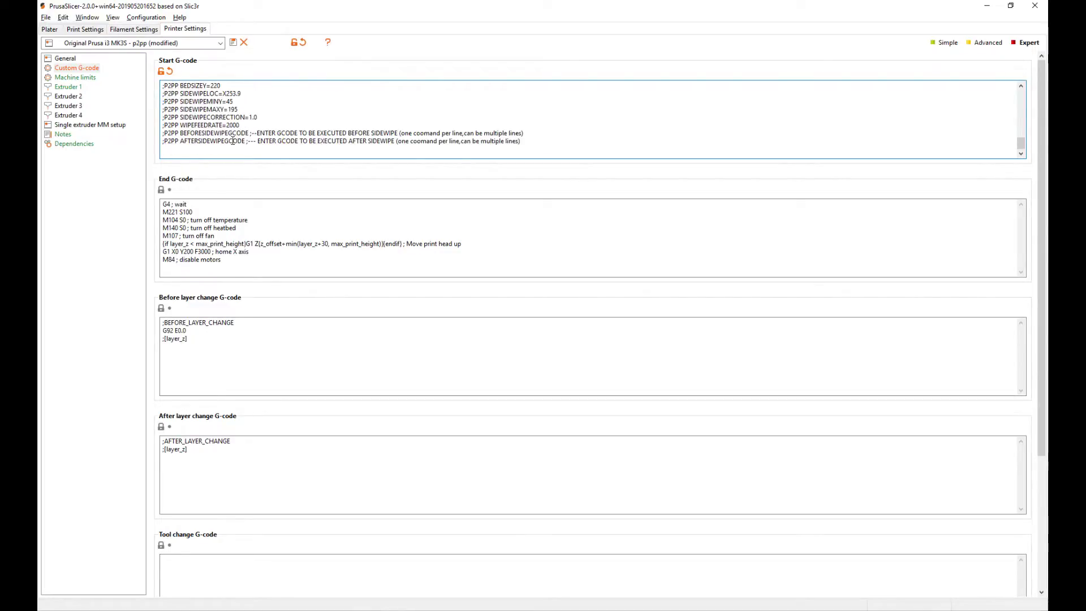
scroll(231, 137, down, 5)
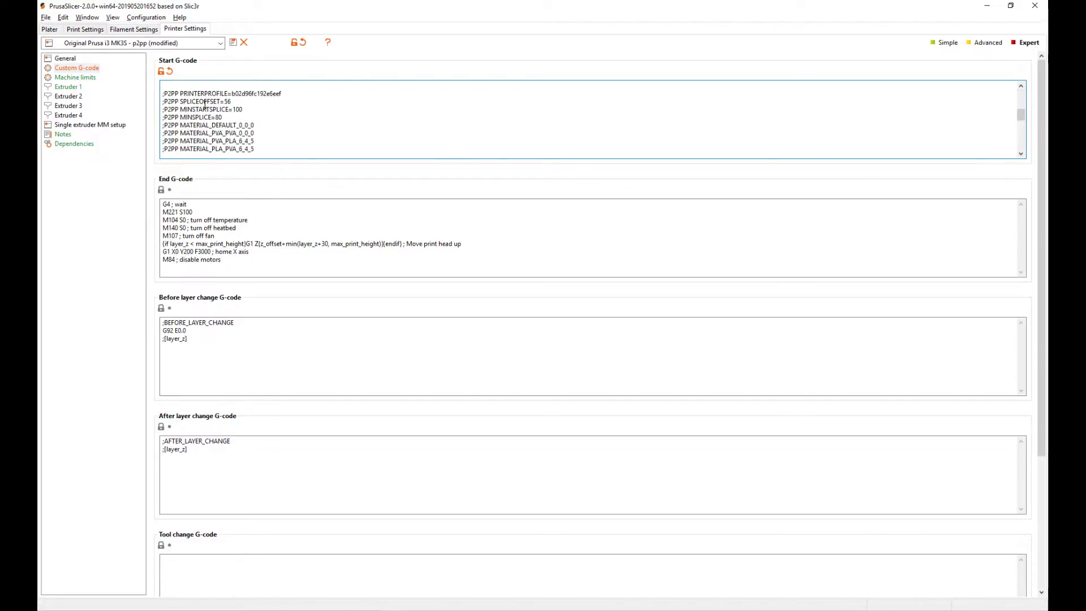
scroll(220, 107, down, 5)
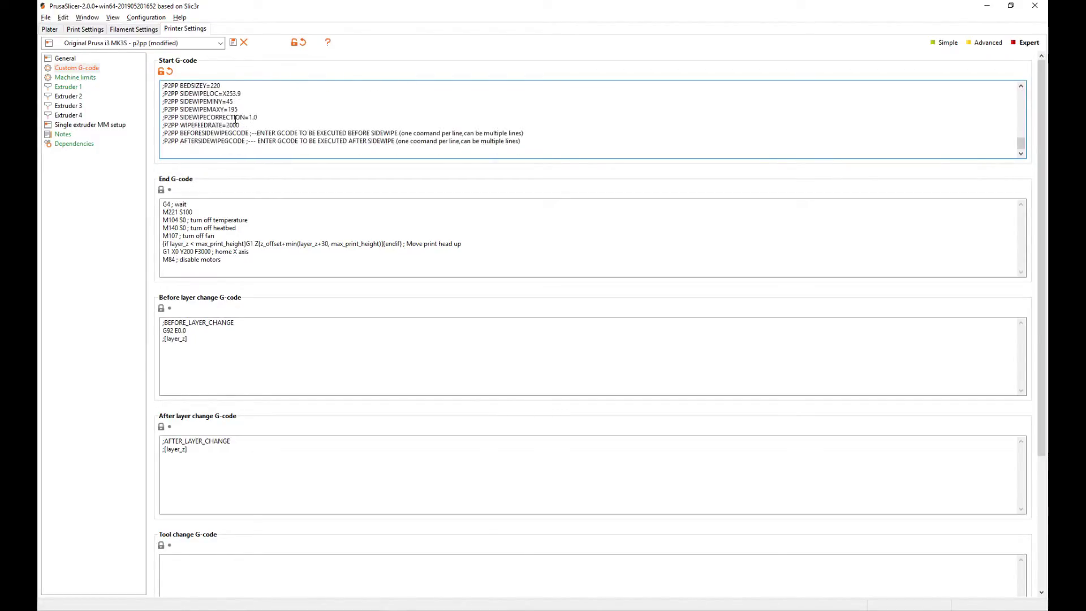
- Add the line ";LAYER [layer_num]" below ";[layer_z]" in the After layer change G-code
click(204, 456)
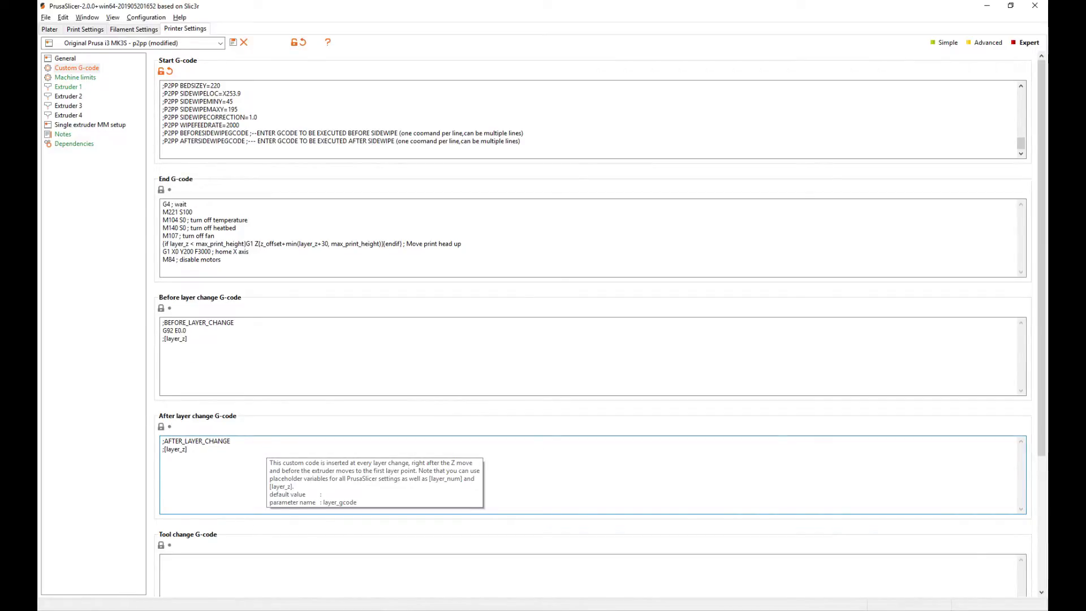
key(Return)
text(;LAYER [layer_num])
key(Home)
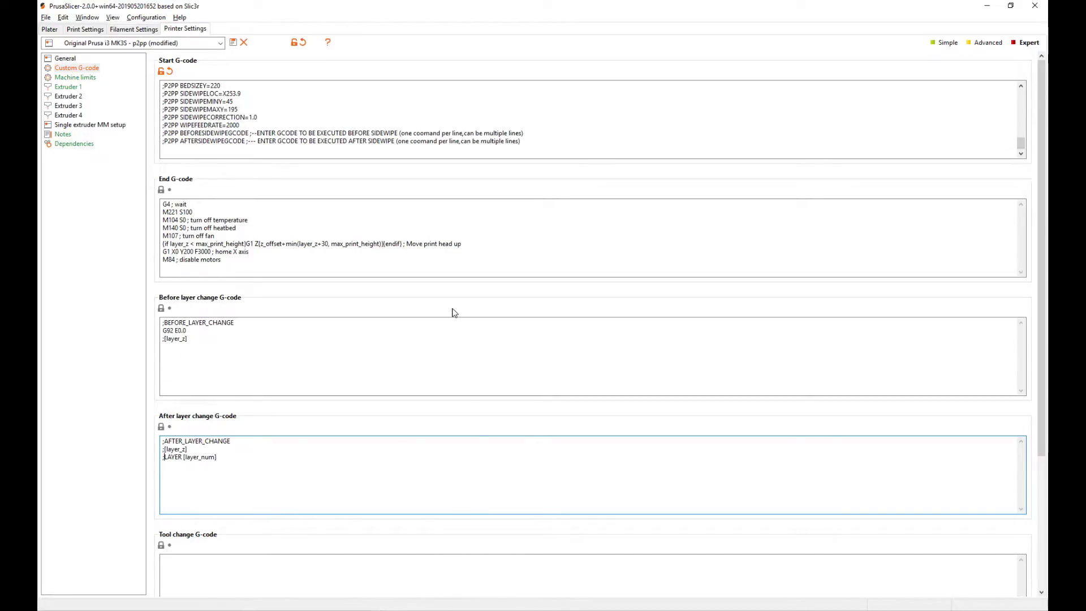
key(Right)
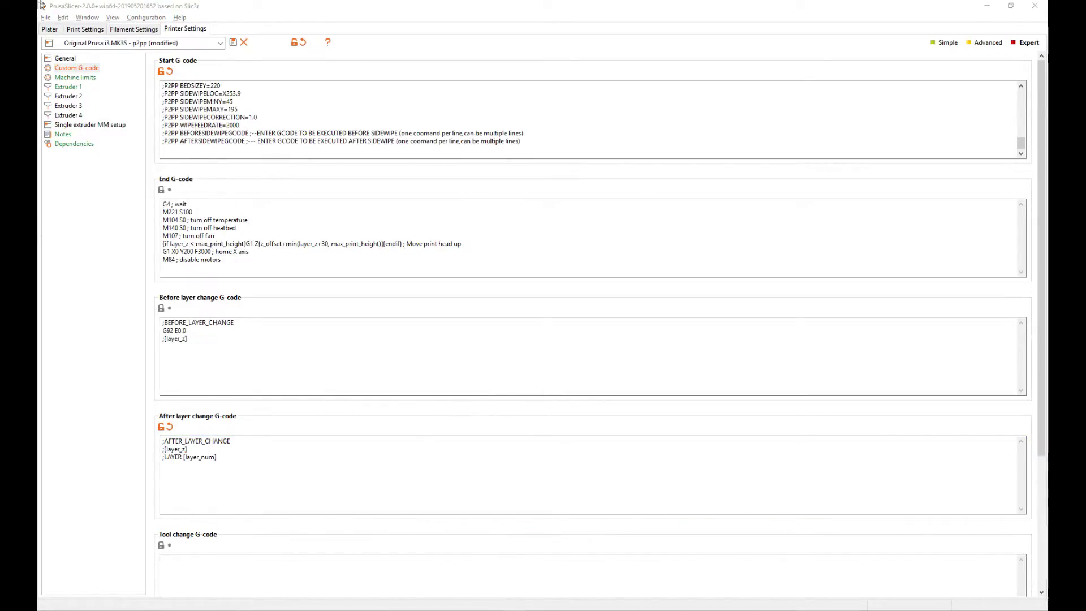
- Set the total ramming time of the Generic PLA filament preset to 0 s in its advanced ramming settings
click(134, 31)
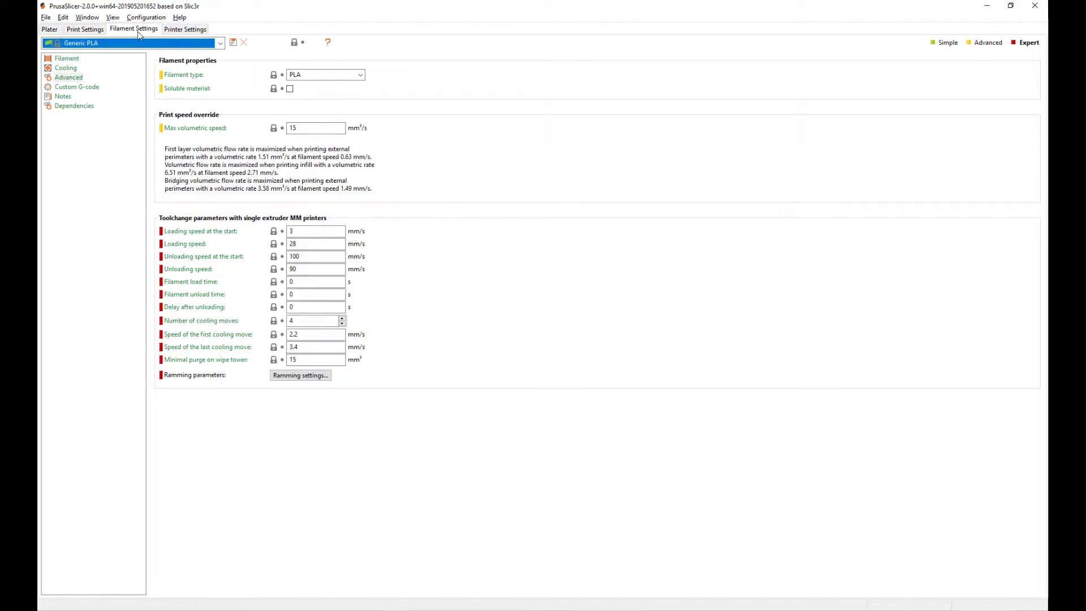
click(137, 43)
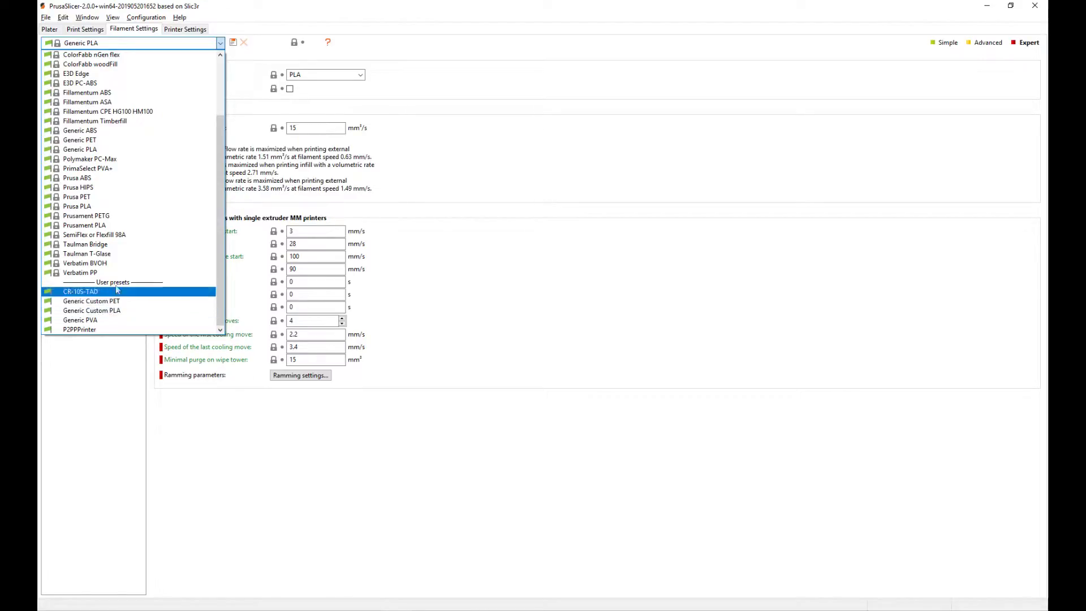
click(101, 150)
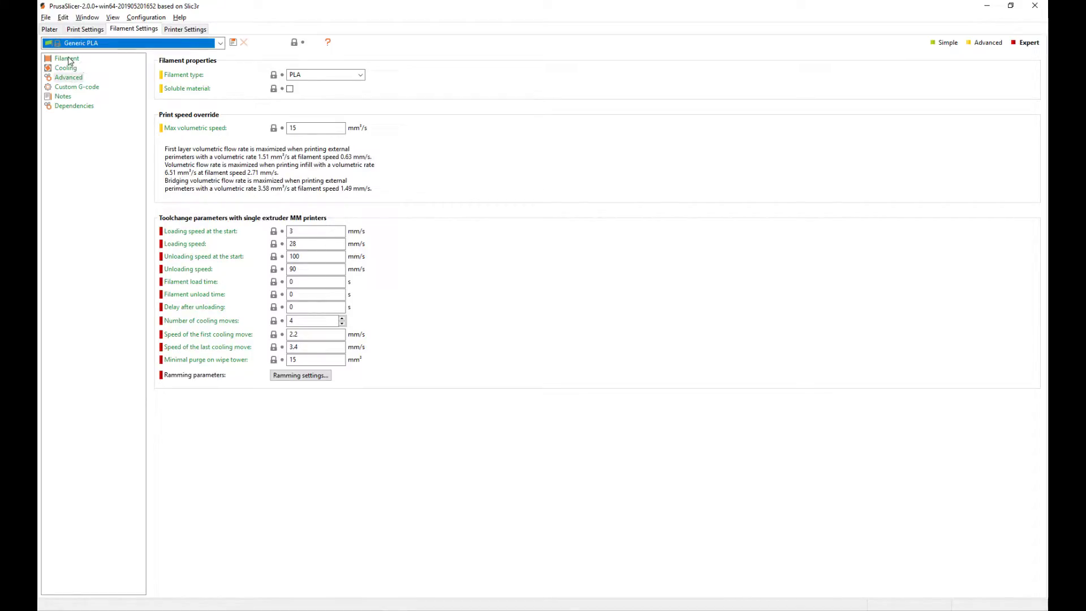
click(67, 79)
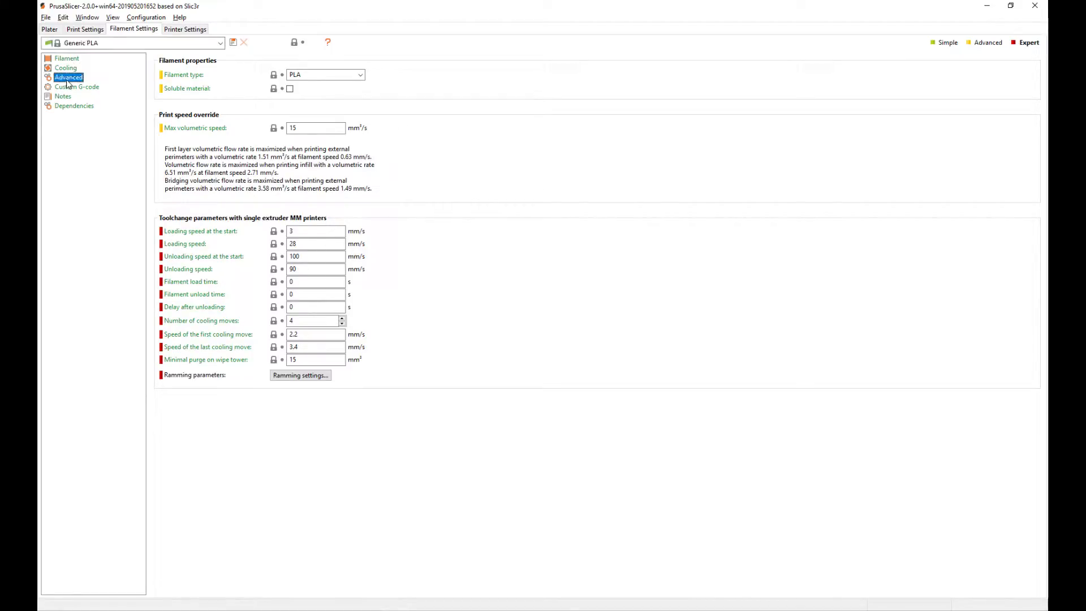
click(305, 377)
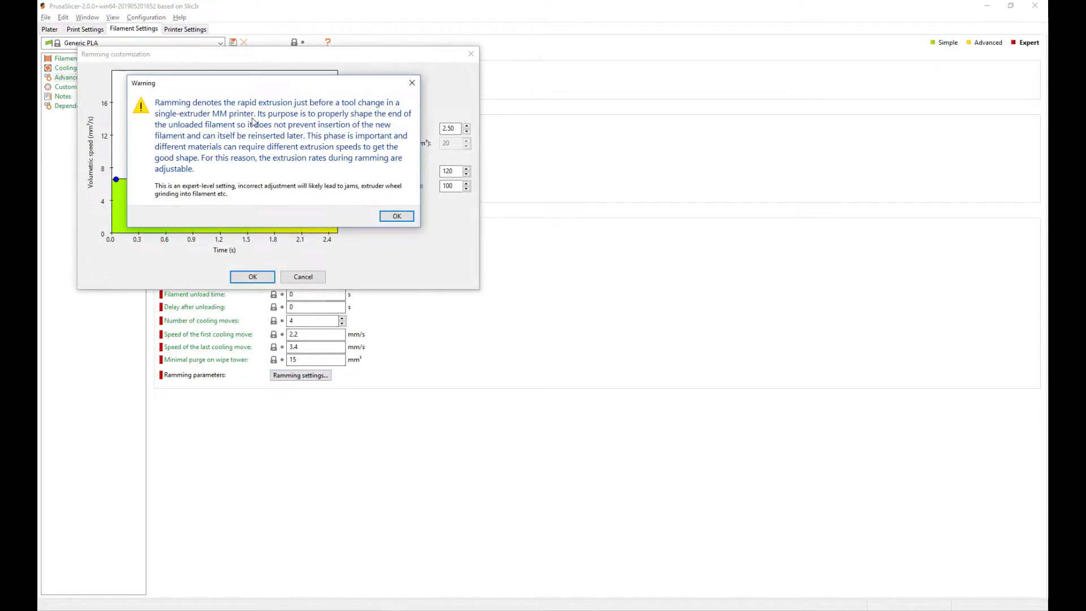
click(395, 216)
double_click(447, 129)
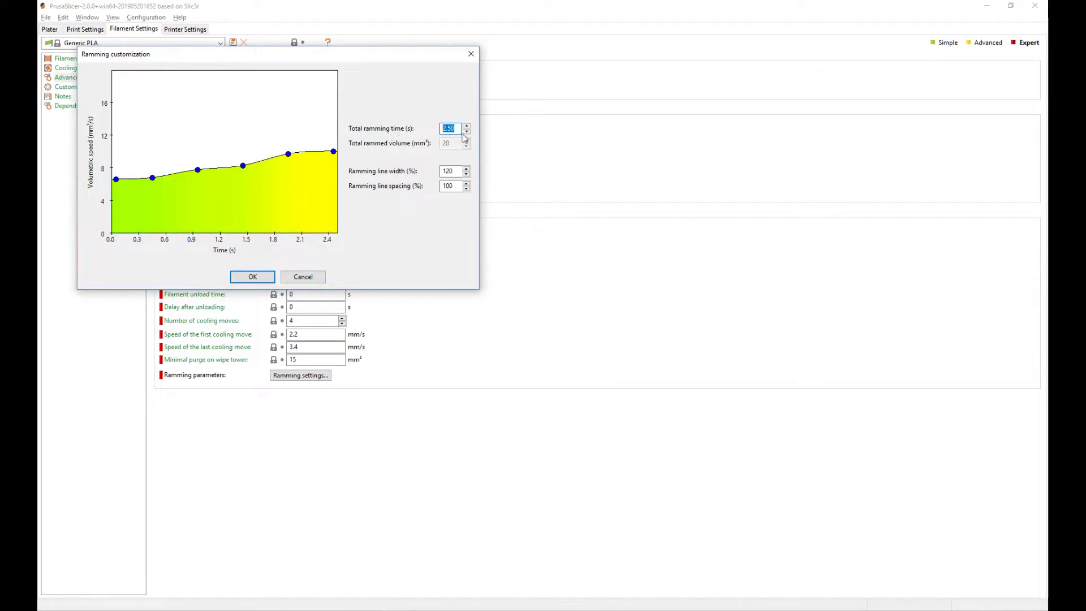
click(446, 128)
click(467, 131)
click(467, 132)
click(467, 132)
click(467, 132)
click(467, 132)
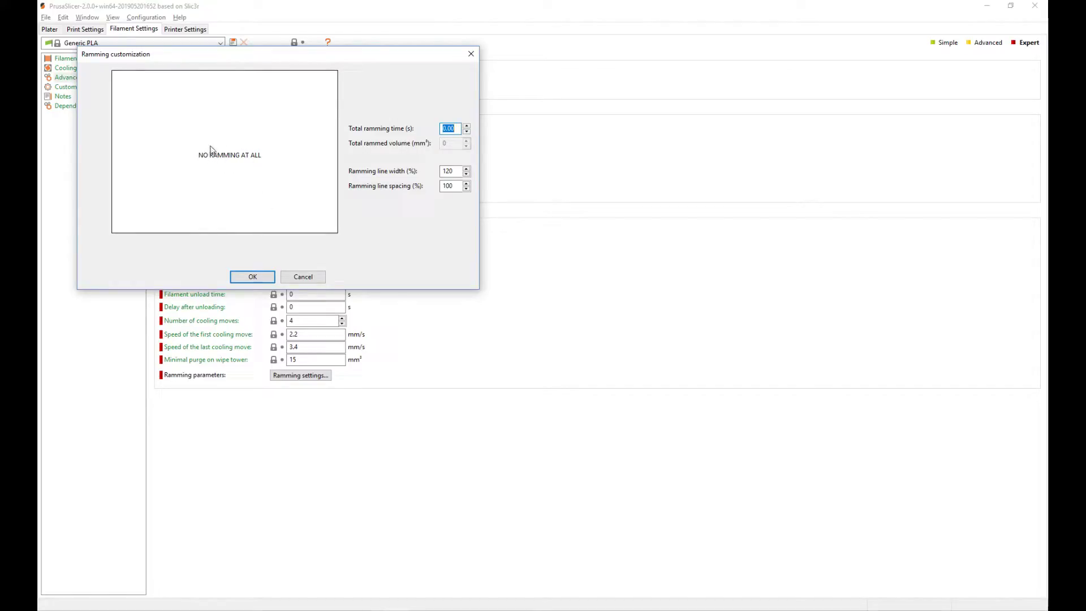
click(252, 277)
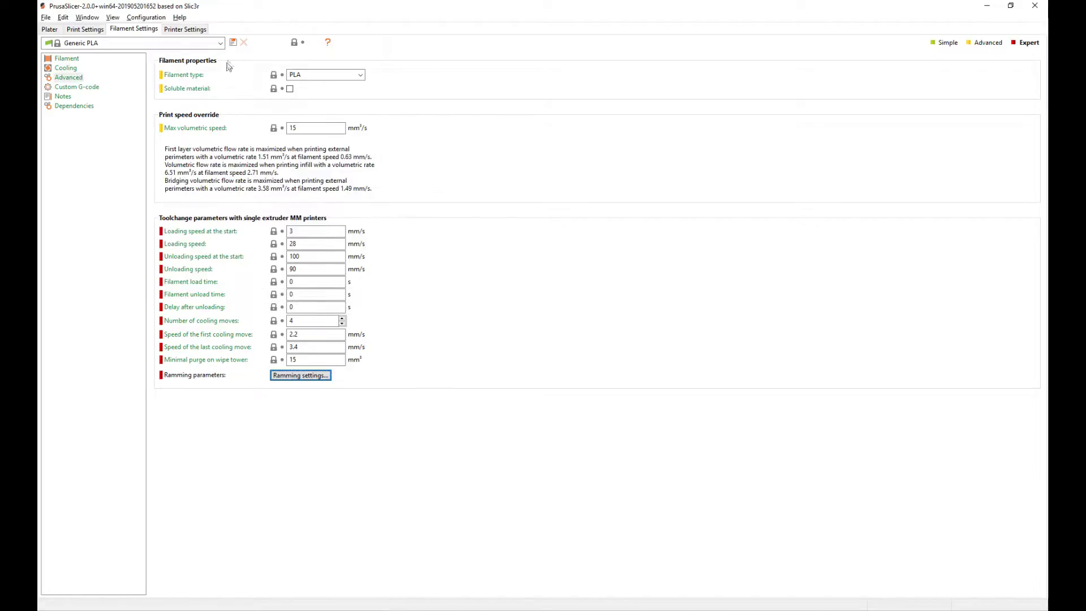
- Save the modified PLA filament settings as a new preset named "Generic PLA - Copy"
click(234, 44)
click(152, 87)
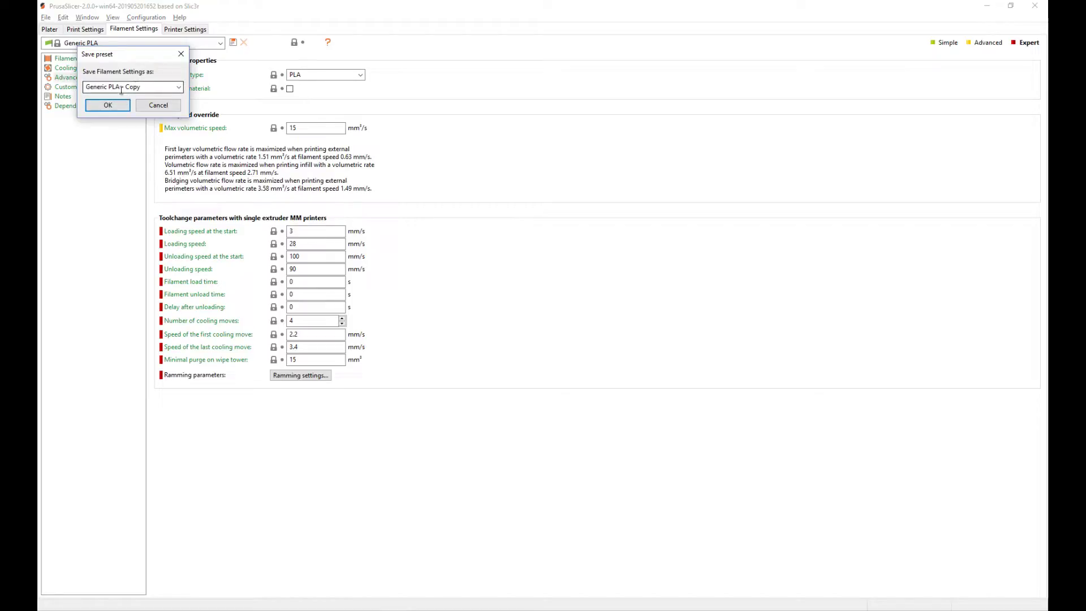
click(107, 108)
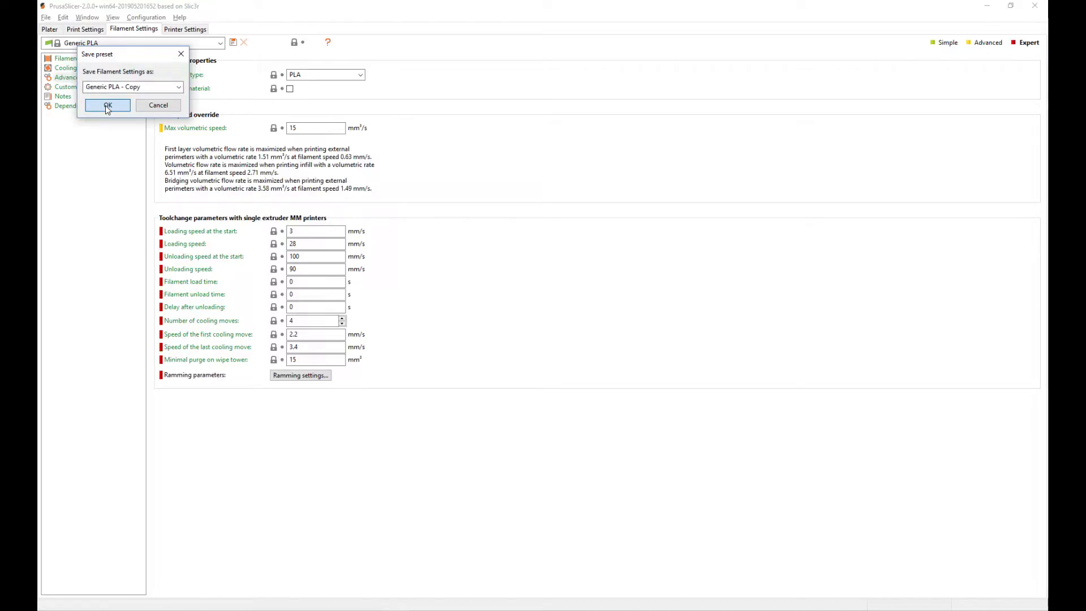
click(108, 107)
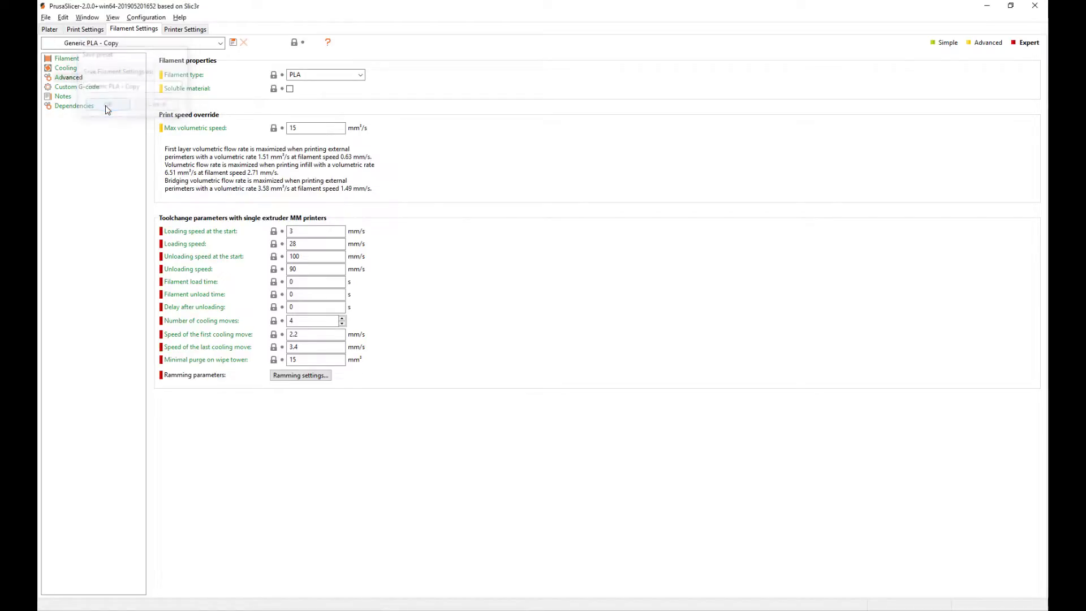
- Select the PrimaSelect PVA+ MMU2 filament preset and set its total ramming time to 0 s
click(151, 45)
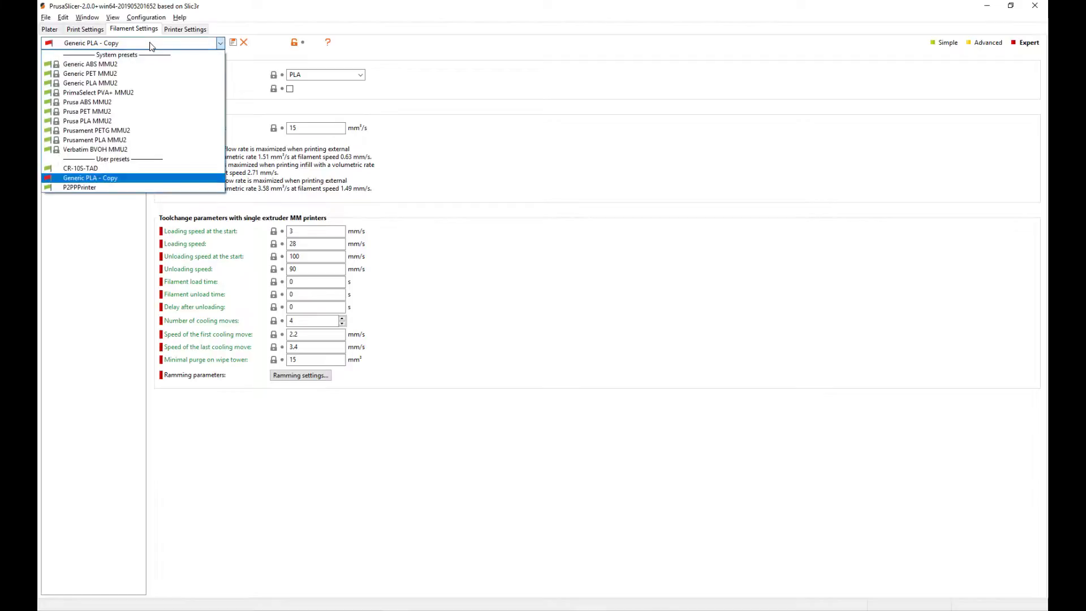
click(139, 92)
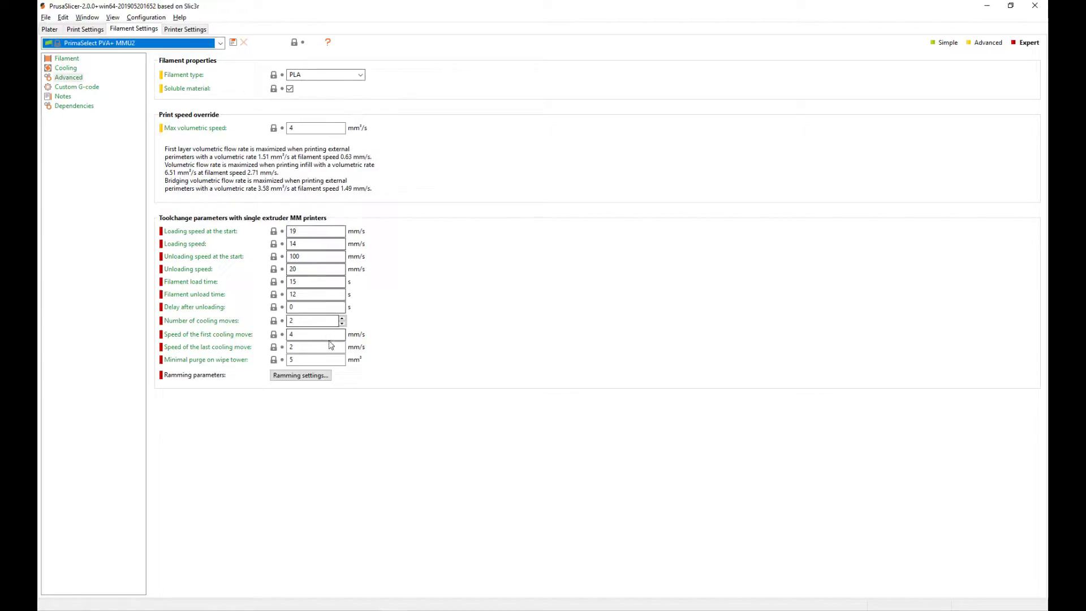
click(305, 378)
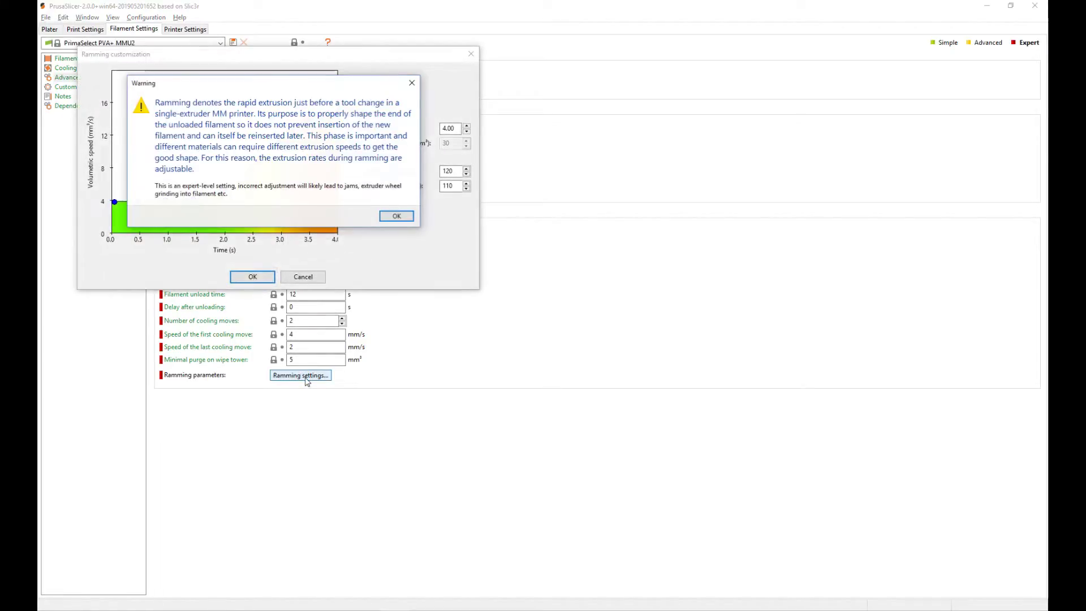
click(397, 216)
click(466, 131)
click(467, 132)
click(466, 131)
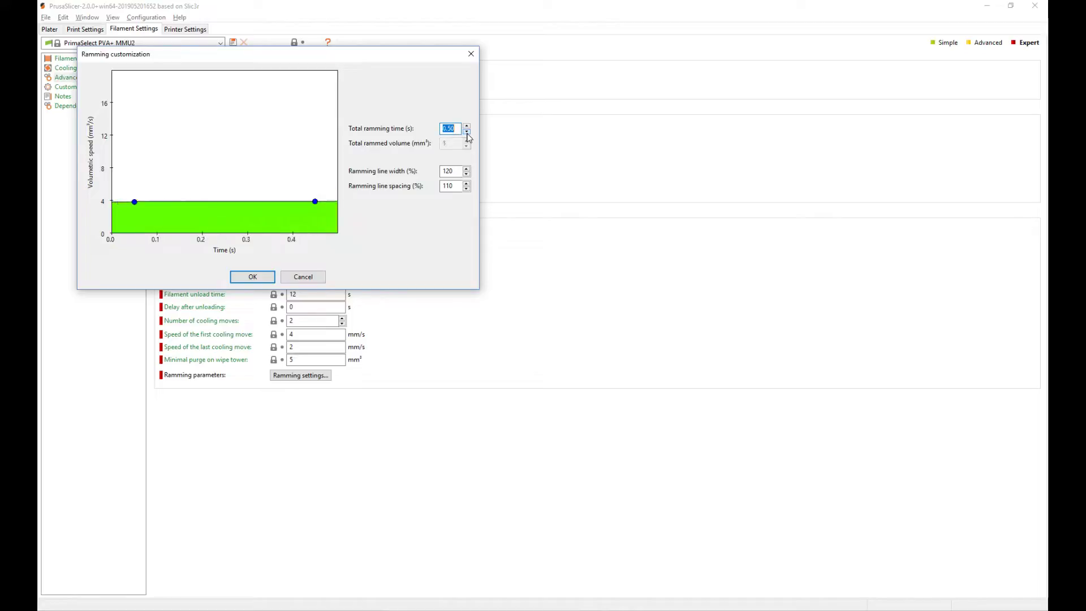
click(466, 132)
click(263, 276)
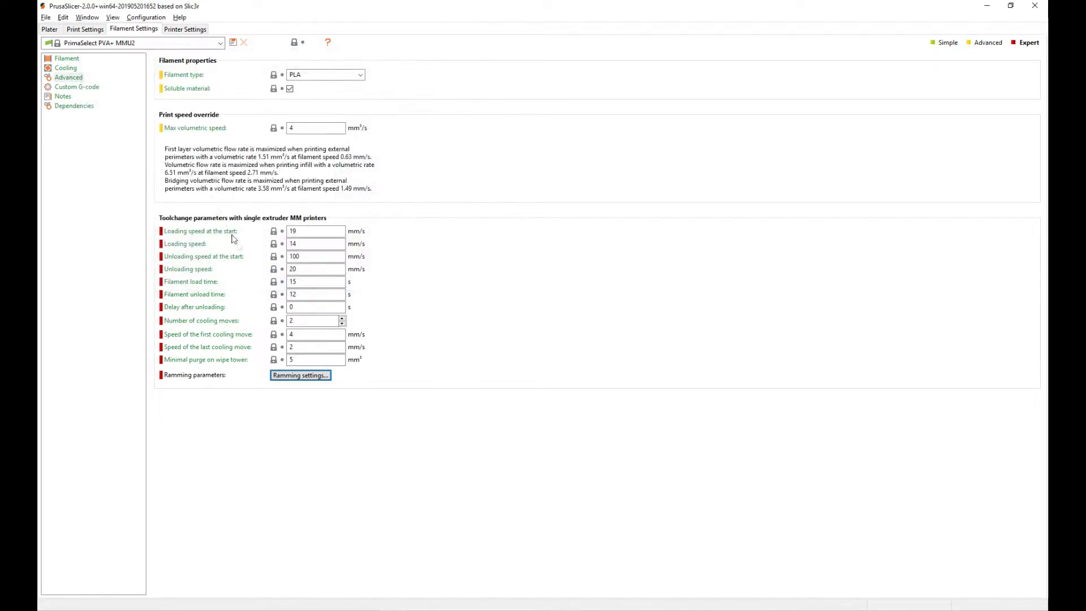
- Save the PVA filament settings as "PrimaSelect PVA+ MMU2 - Copy" and check the list of filament presets
click(233, 42)
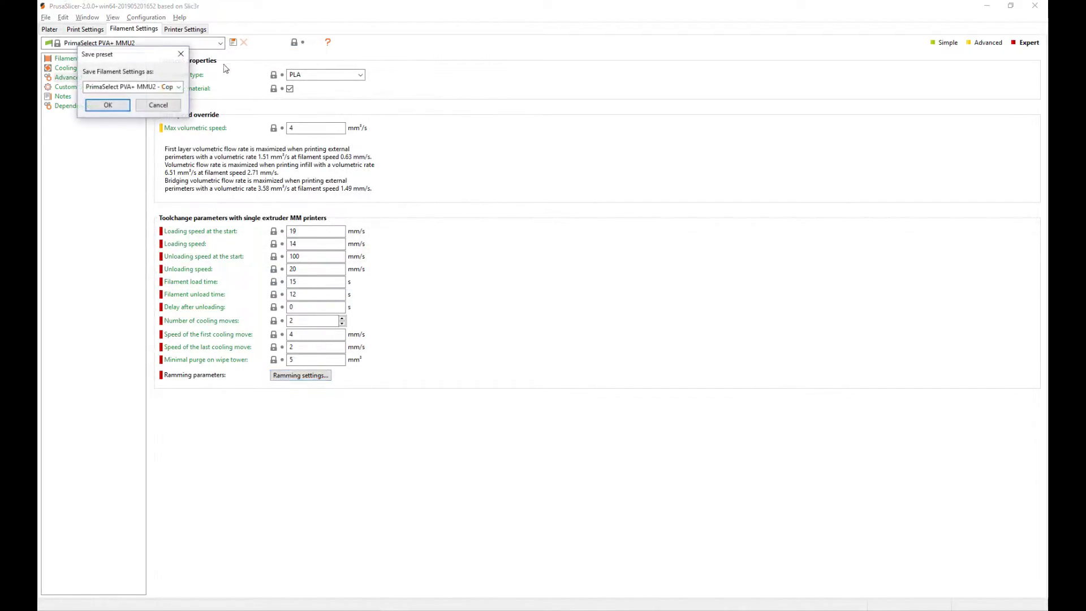
click(107, 105)
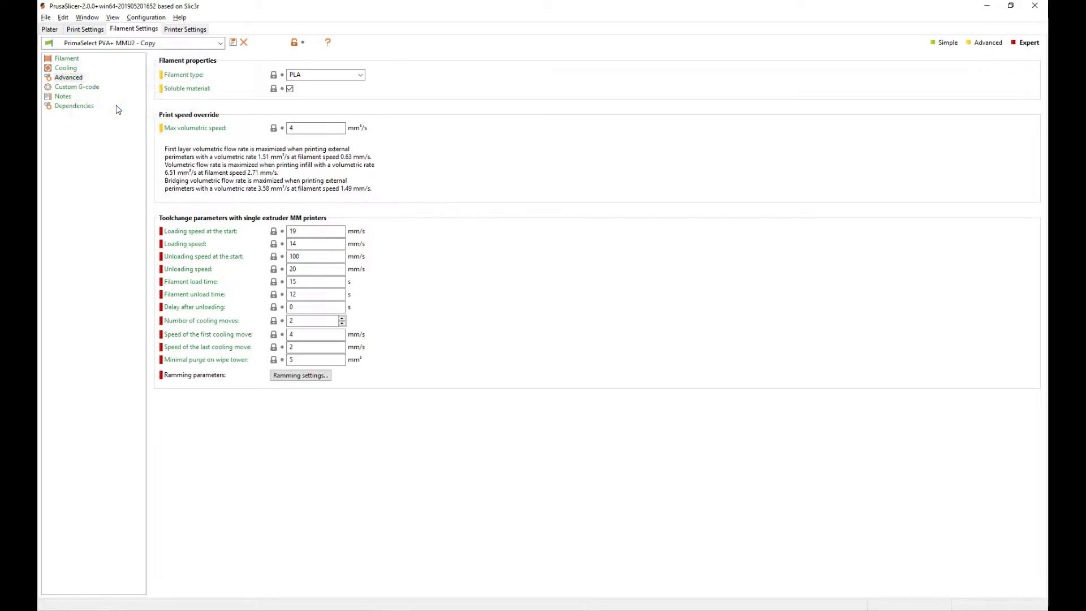
click(133, 44)
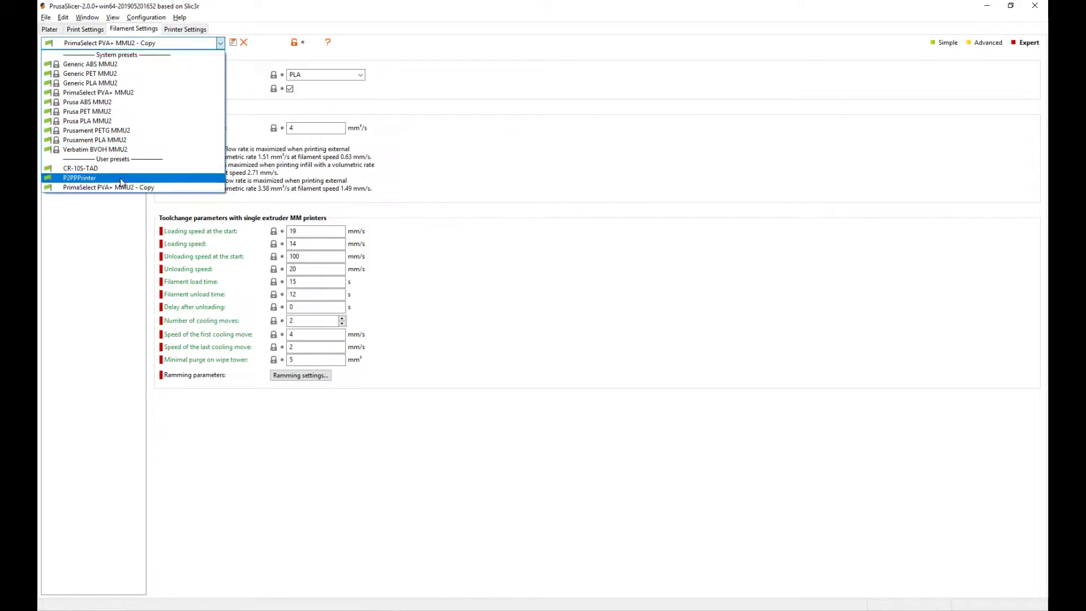
click(263, 17)
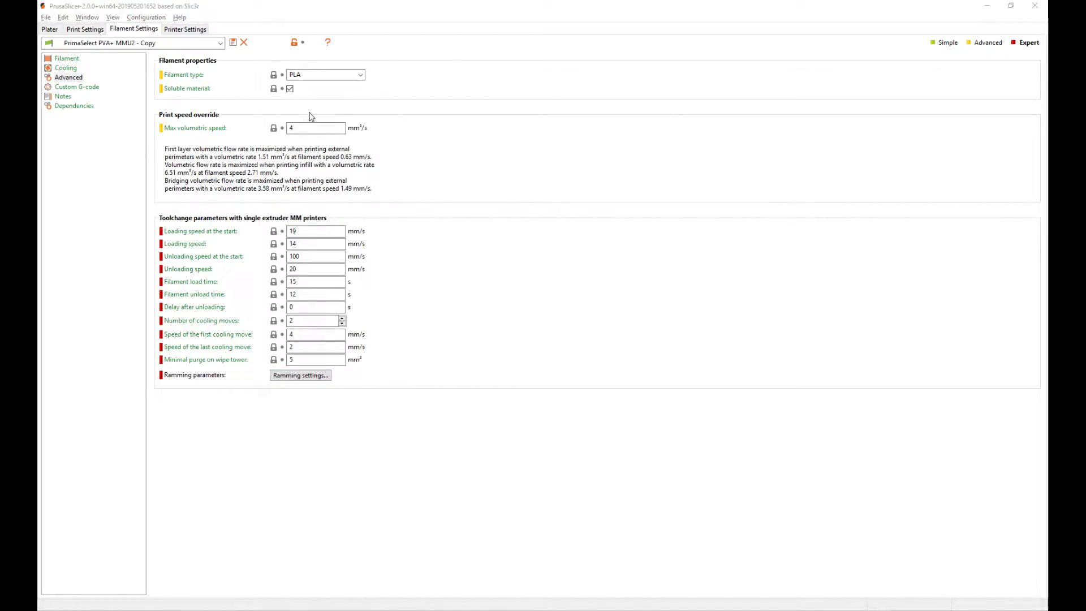
- Open the wipe tower purging volume adjustment from the plater and examine Tool #1's unloaded volume
click(52, 30)
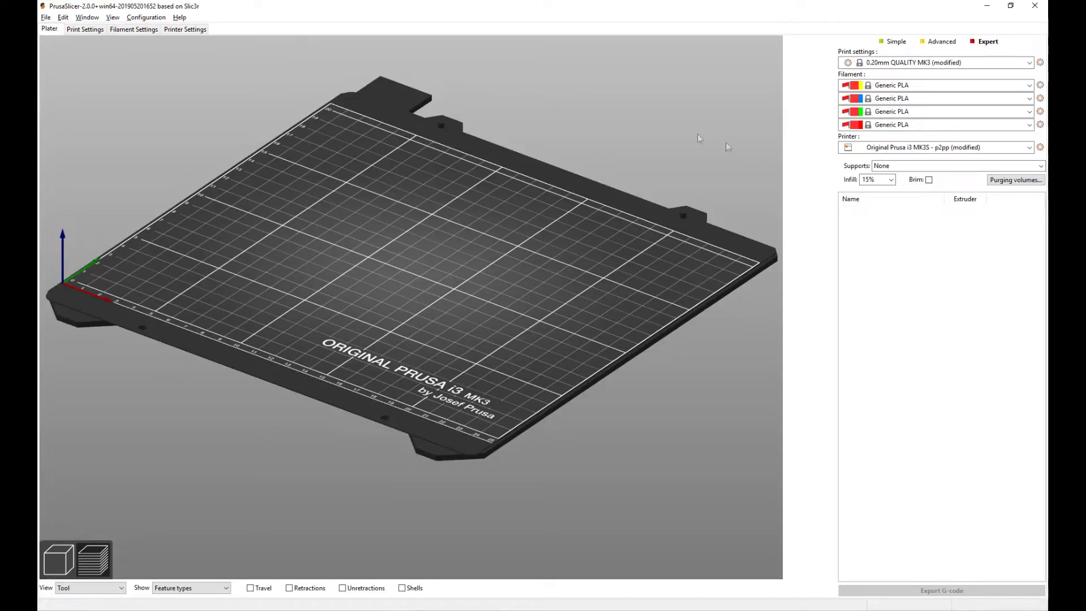
click(1008, 181)
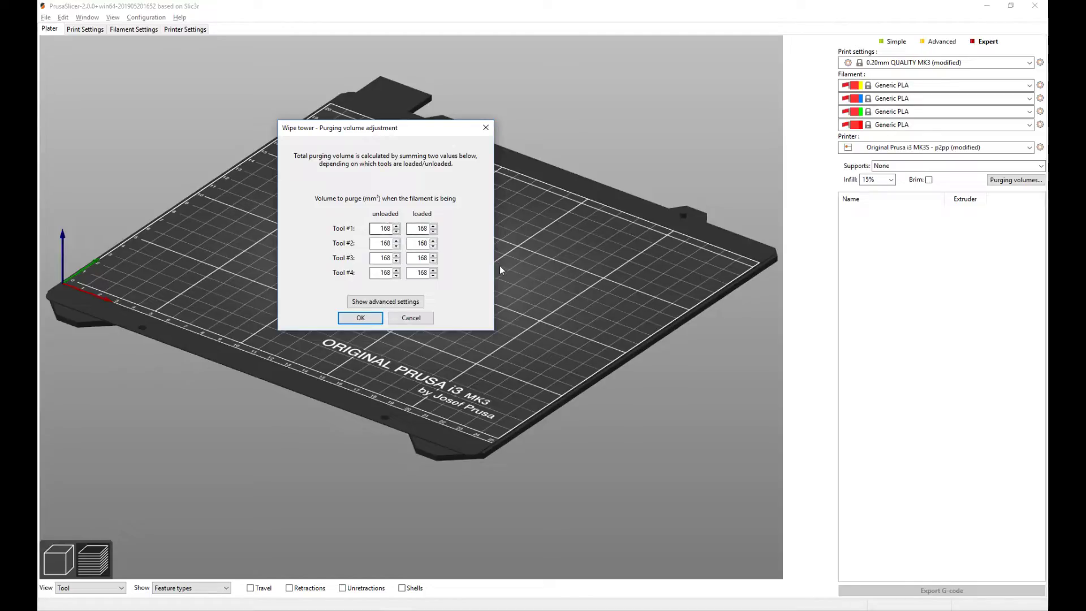
click(396, 227)
click(380, 228)
- Switch to Chroma and open the CR-10S printer profile to examine its transition settings
mouse_move(442, 608)
click(442, 571)
click(393, 436)
click(394, 166)
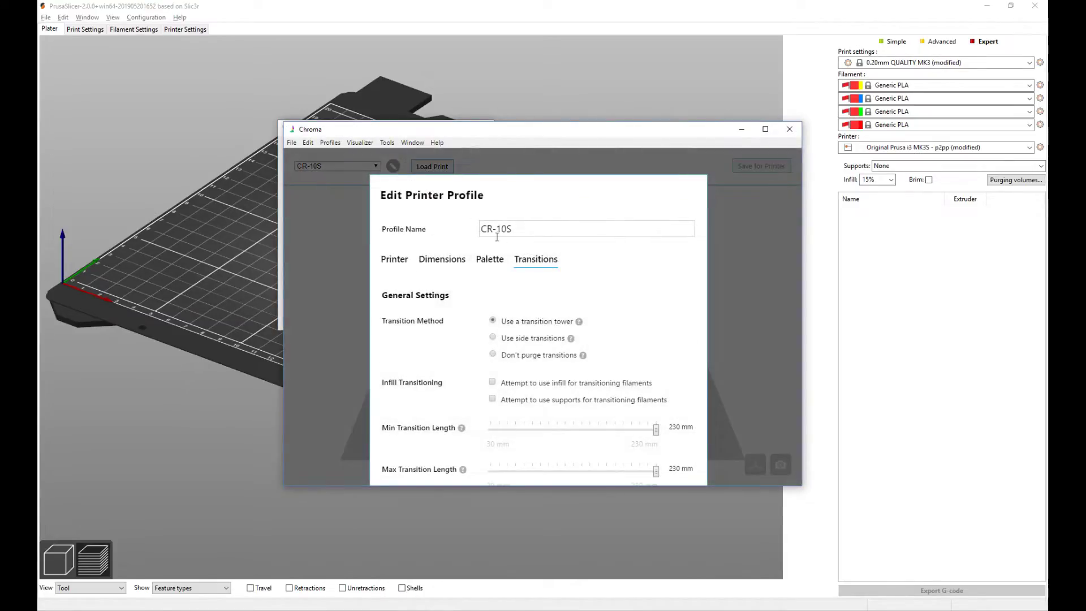
scroll(393, 349, down, 3)
scroll(395, 349, up, 3)
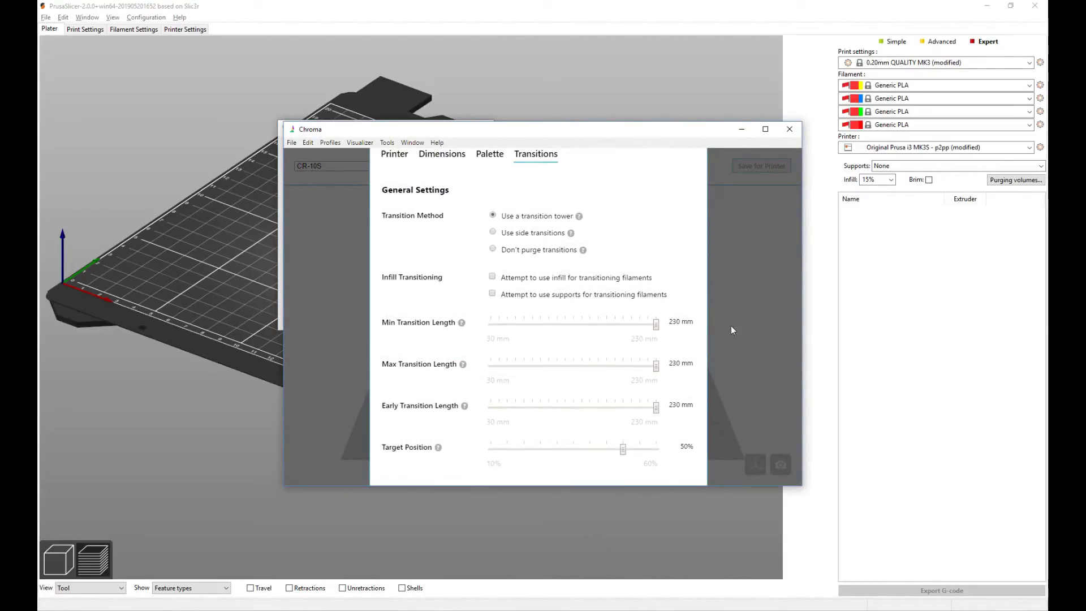
- Lower the minimum, maximum and early transition lengths in the CR-10S profile to roughly the same mid-range value
drag(656, 327, 582, 333)
drag(655, 367, 582, 373)
drag(657, 410, 578, 420)
drag(576, 367, 581, 367)
- Return to PrusaSlicer and accept the wipe tower purging volumes
click(276, 11)
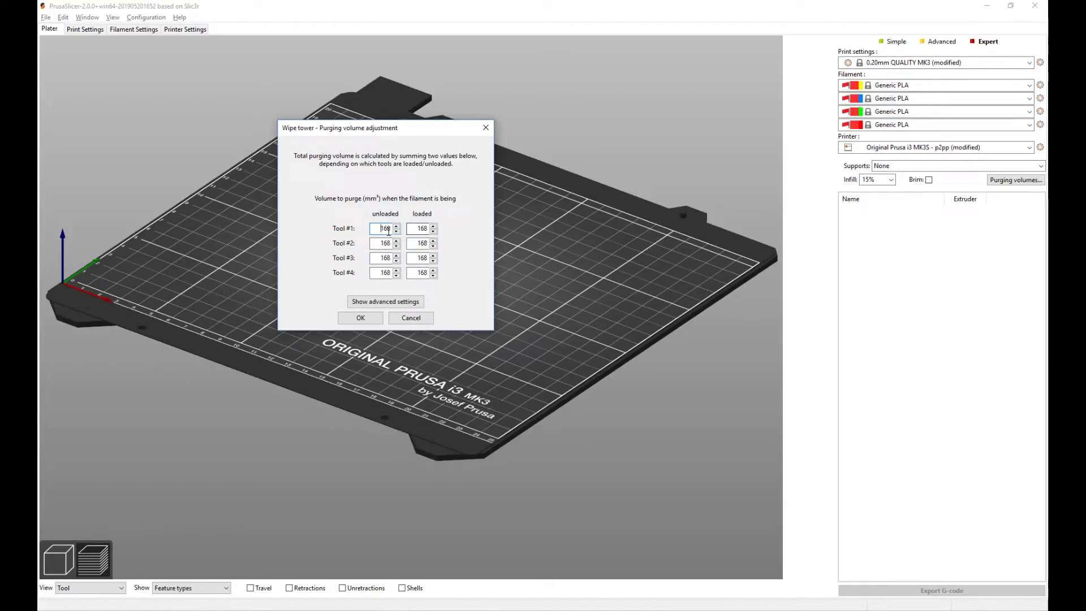
click(373, 227)
click(369, 320)
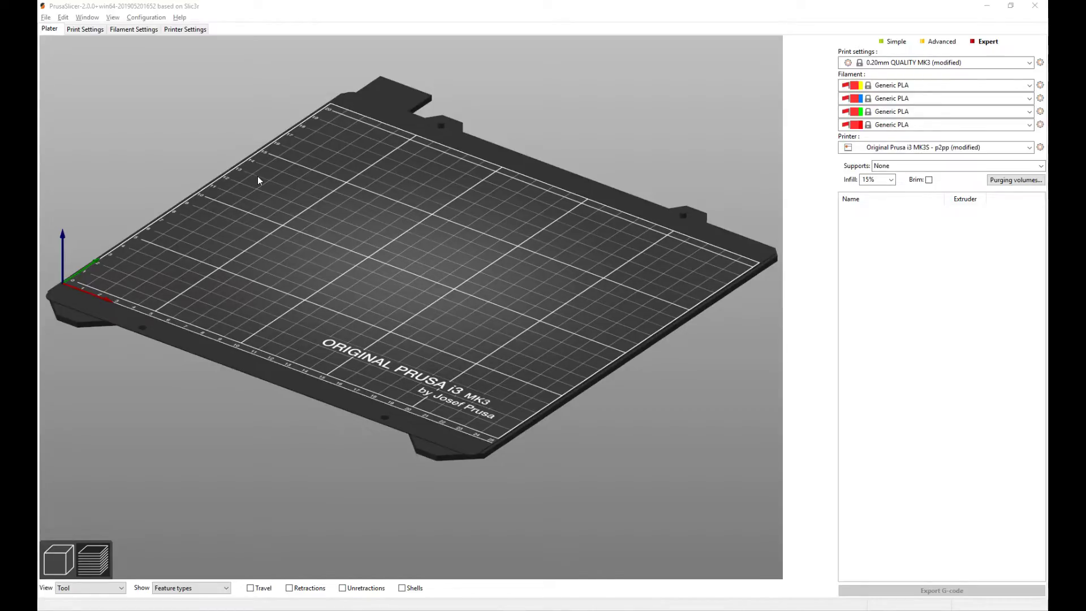
- Load the three penguin STL files (BLACK body, WHITE belly, YELLOW legs) as a single multi-part object and show it in the 3D editor view
key(alt+Tab)
shift+click(493, 224)
drag(501, 203, 228, 251)
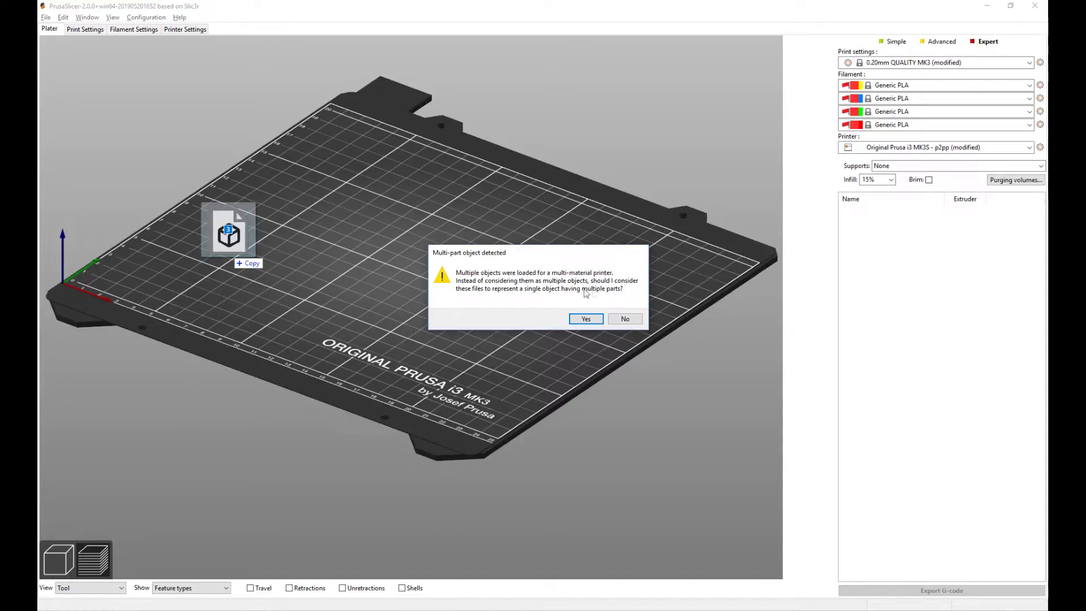
click(586, 319)
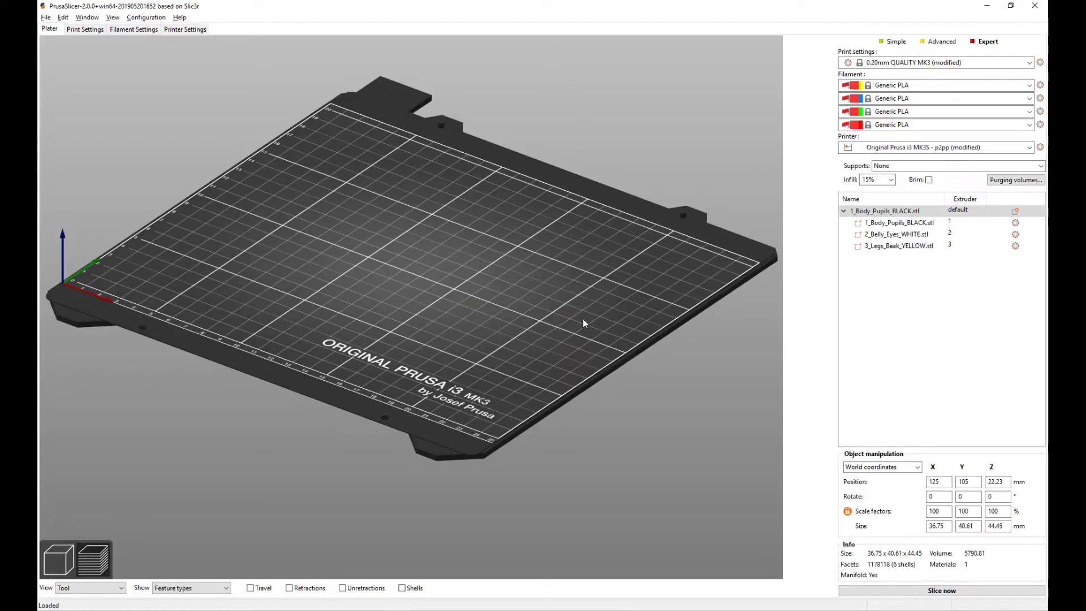
click(58, 560)
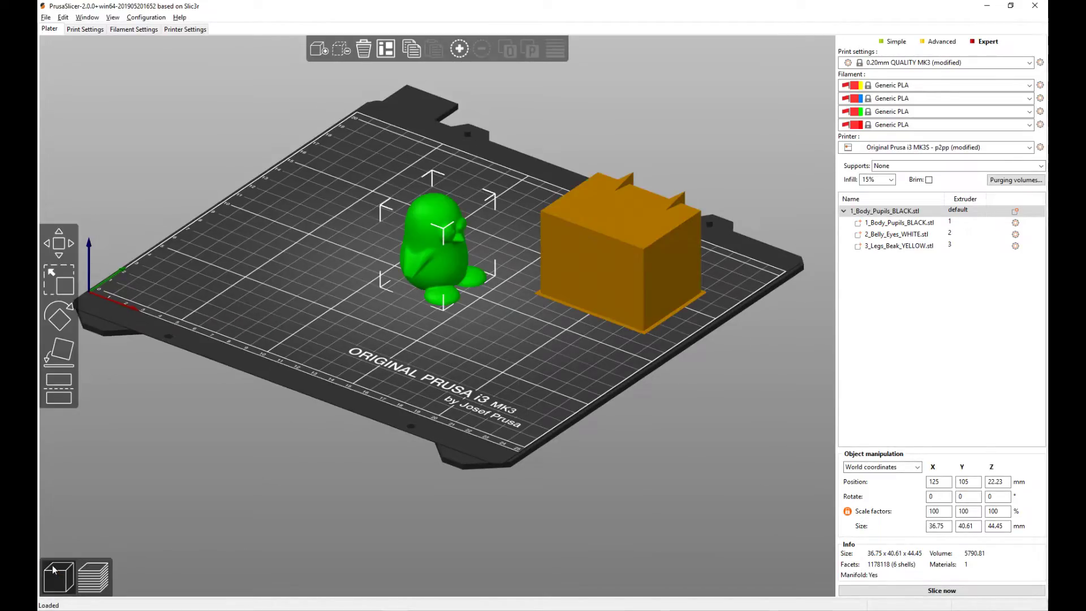
click(508, 329)
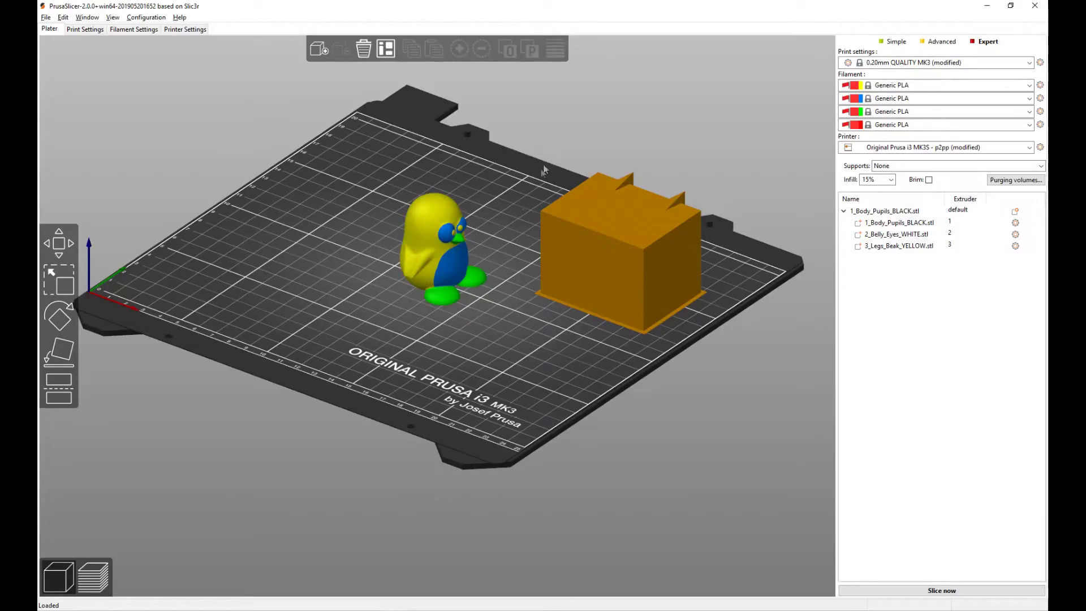
- Examine the penguin's body, belly and leg parts and the extruder assigned to each one
click(899, 211)
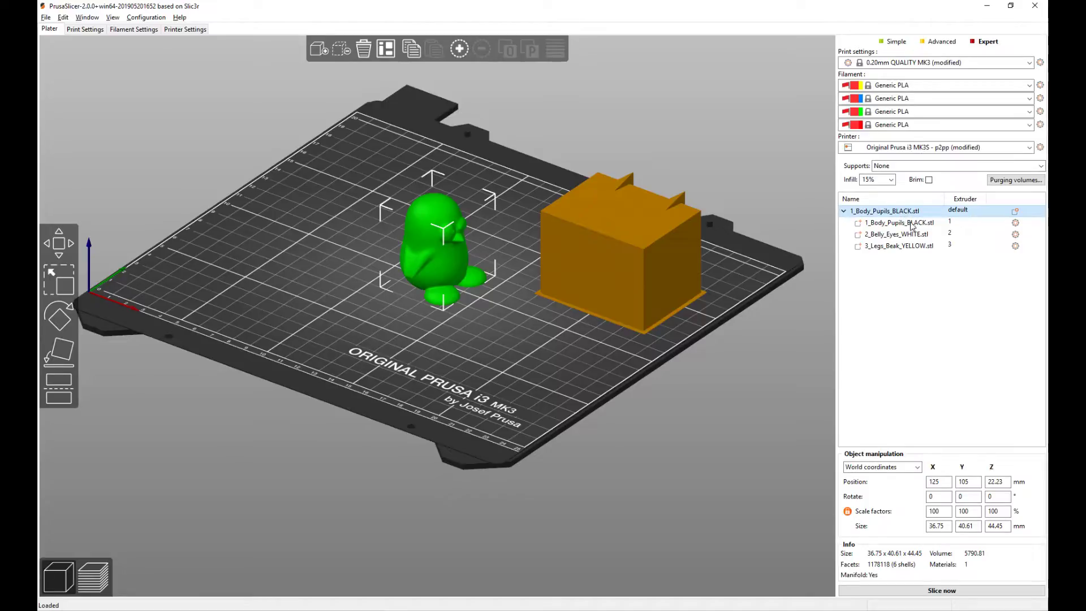
click(912, 223)
click(917, 234)
click(920, 246)
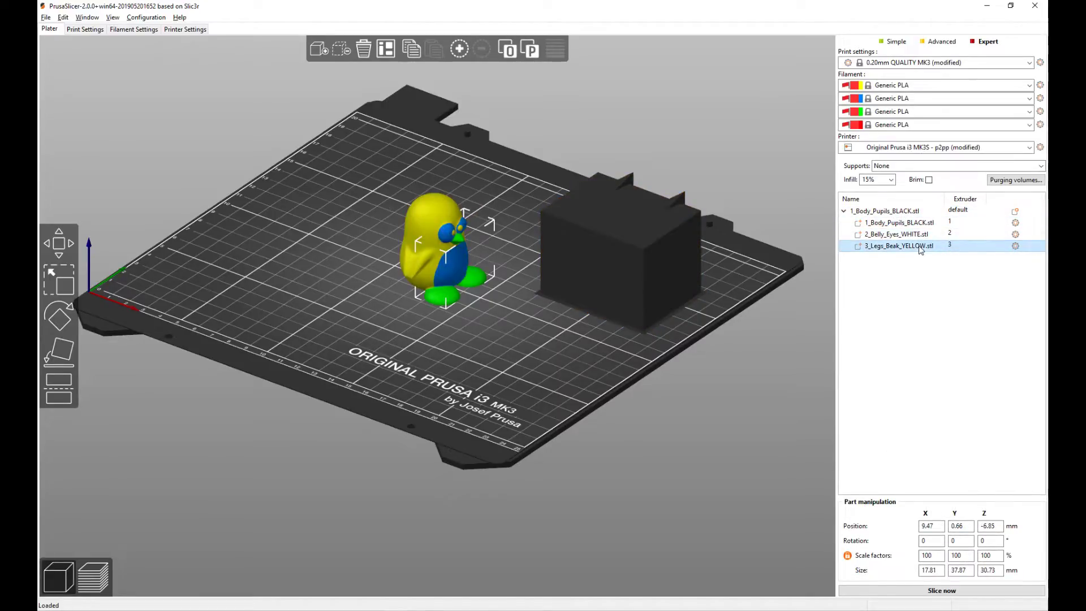
click(930, 223)
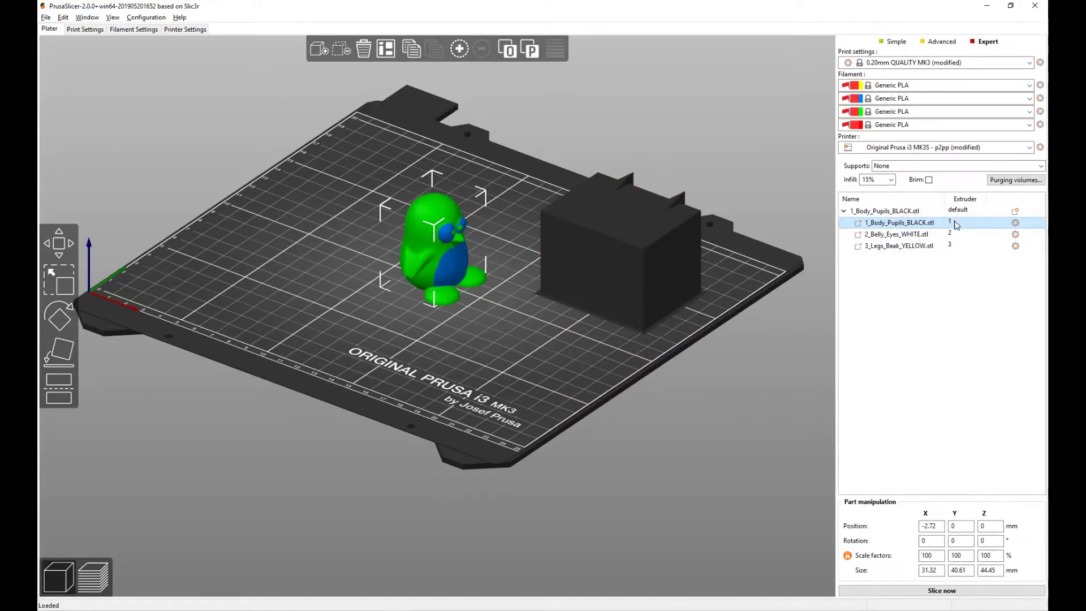
click(923, 234)
click(925, 246)
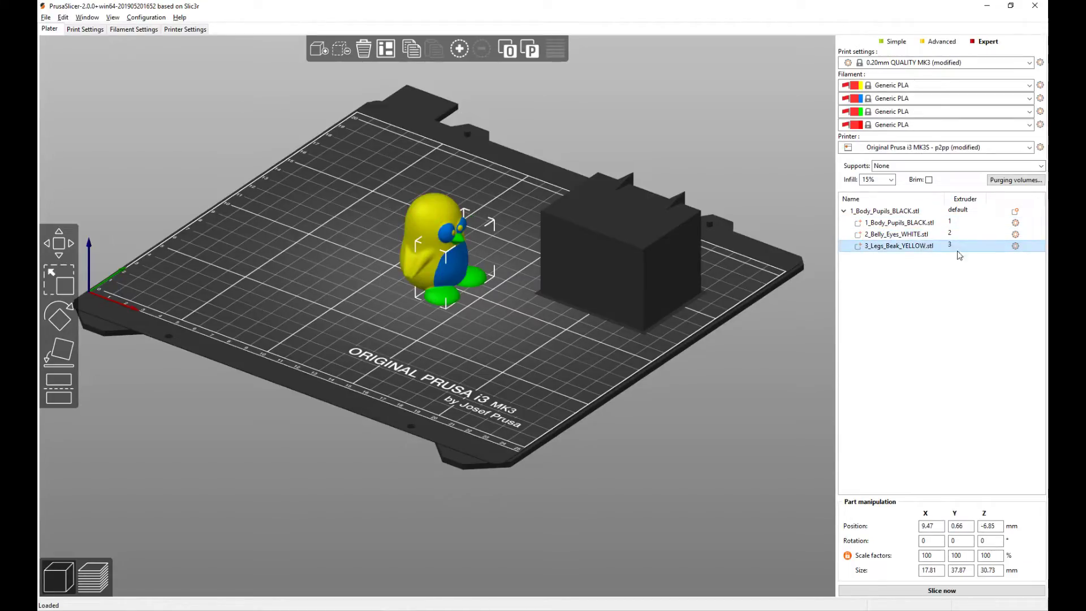
- Assign extruder 2 to the part 1_Body_Pupils_BLACK.stl and check the model's colors
click(965, 224)
click(969, 224)
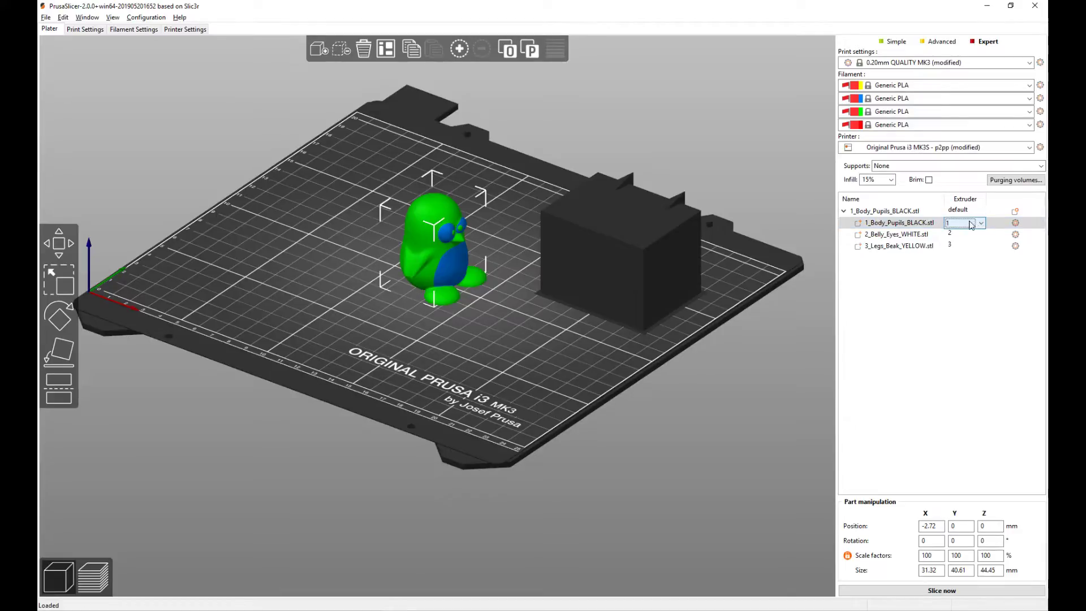
click(981, 224)
click(977, 251)
click(902, 234)
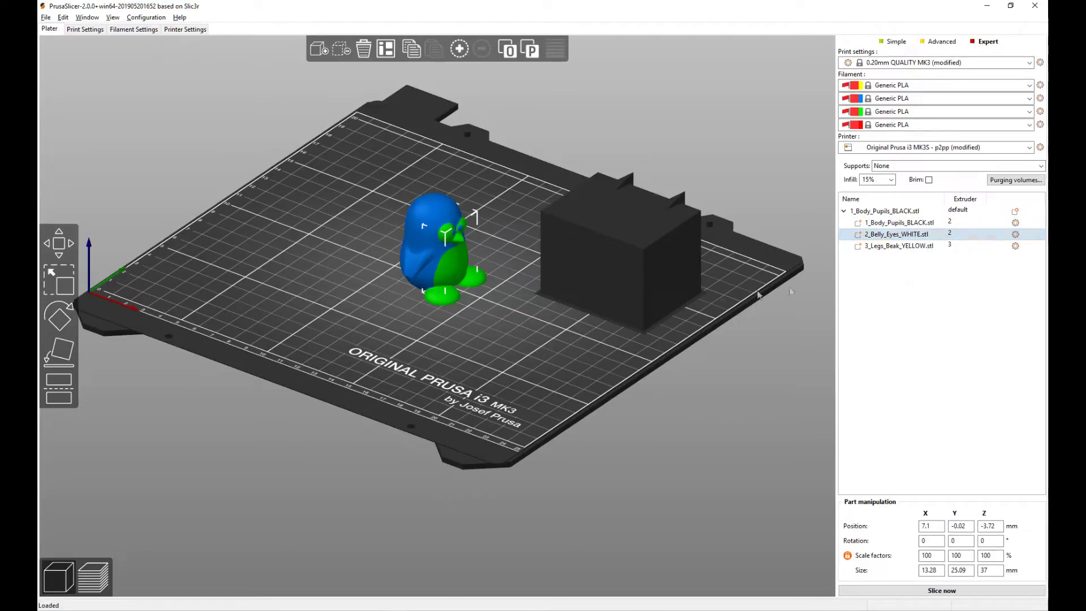
click(596, 314)
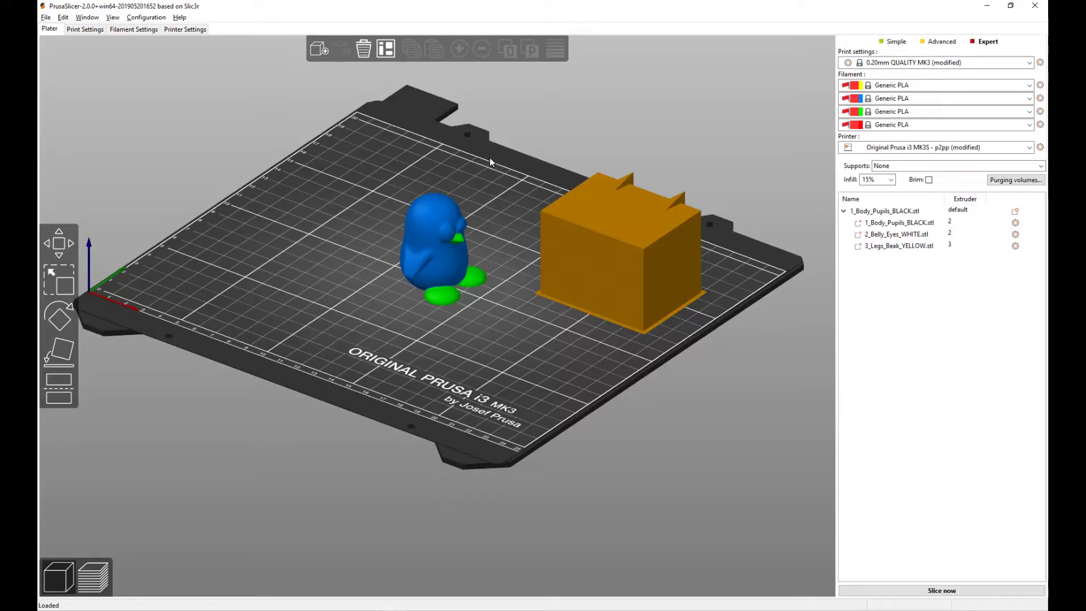
- Assign extruder 1 to the part 1_Body_Pupils_BLACK.stl
click(955, 224)
click(955, 224)
click(956, 242)
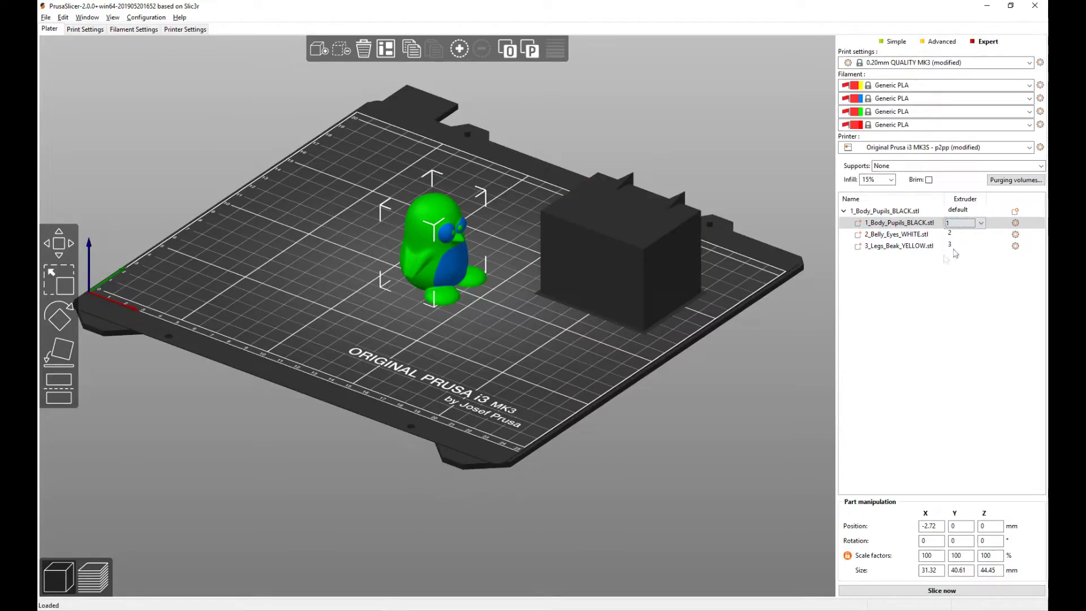
click(905, 282)
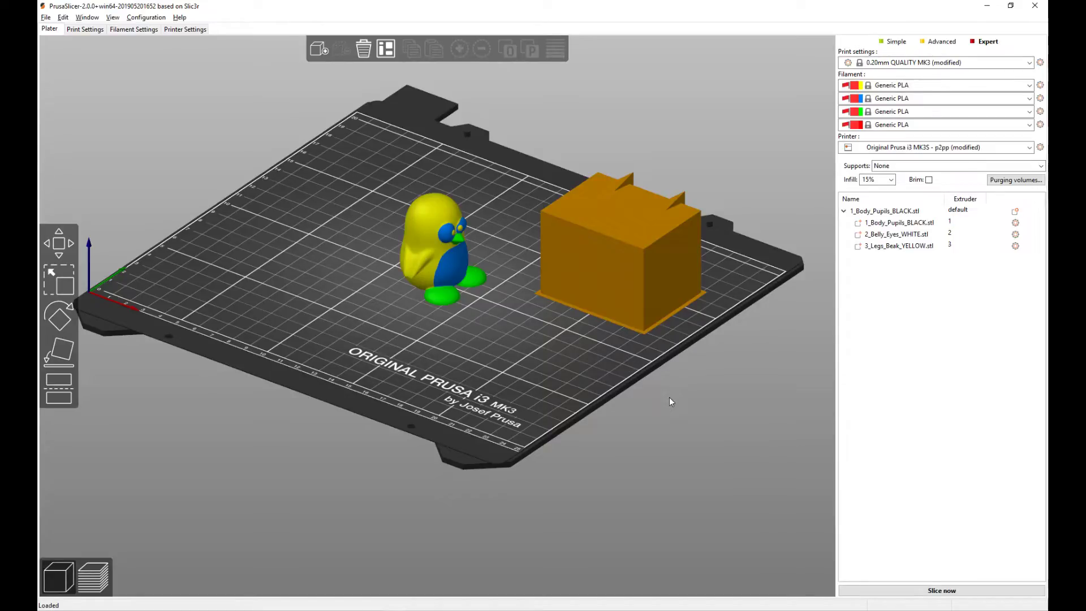
- Move the wipe tower forward on the bed so it sits directly beside the penguin
drag(425, 497, 362, 513)
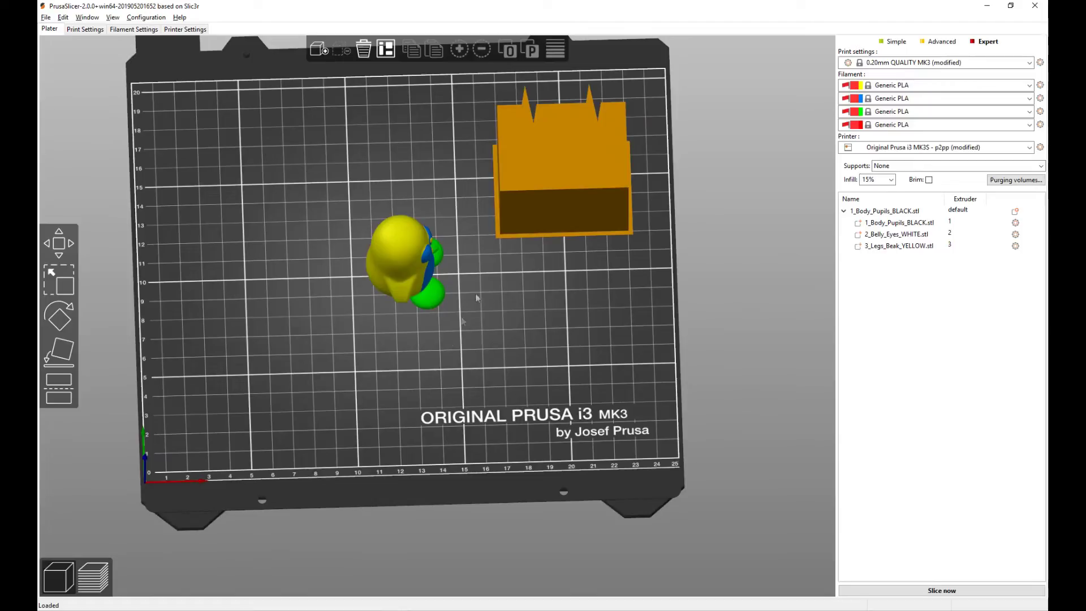
drag(558, 178, 567, 269)
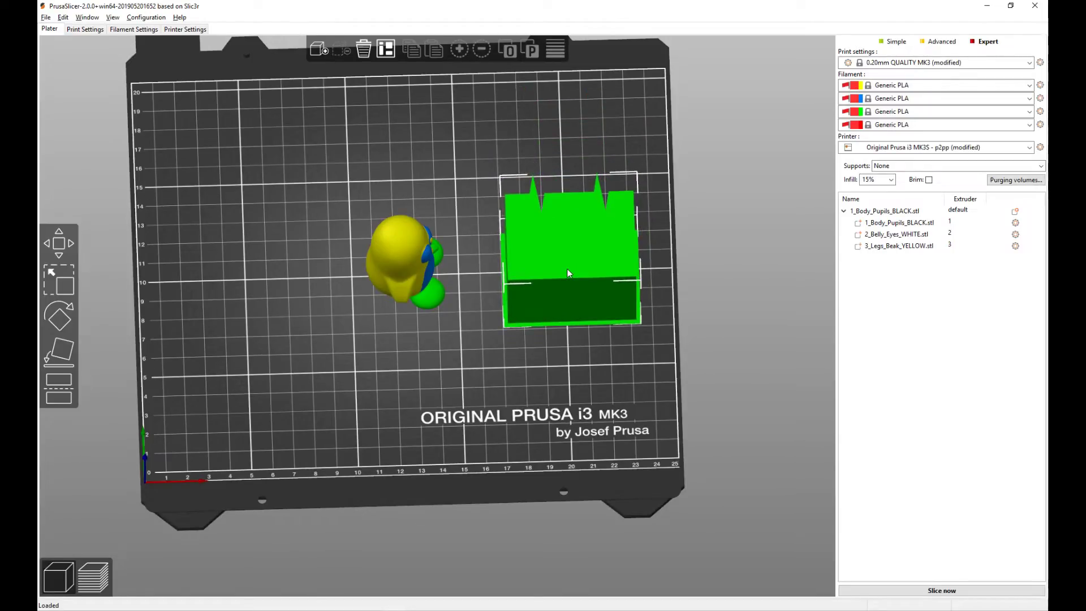
drag(696, 306, 704, 259)
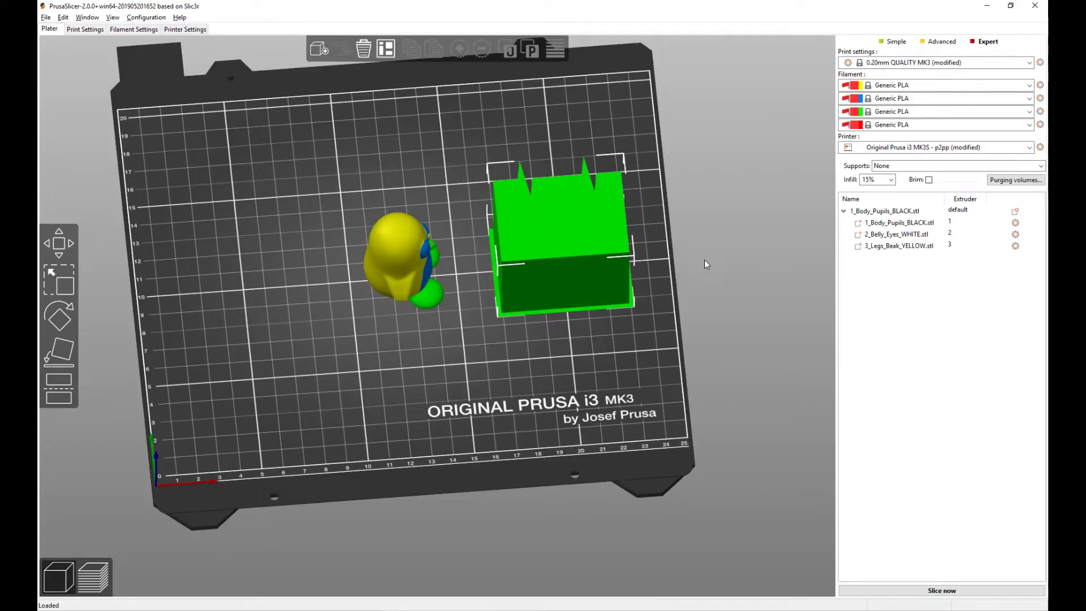
mouse_move(557, 233)
mouse_down()
mouse_move(561, 176)
mouse_move(353, 148)
mouse_move(522, 140)
mouse_move(566, 251)
mouse_up()
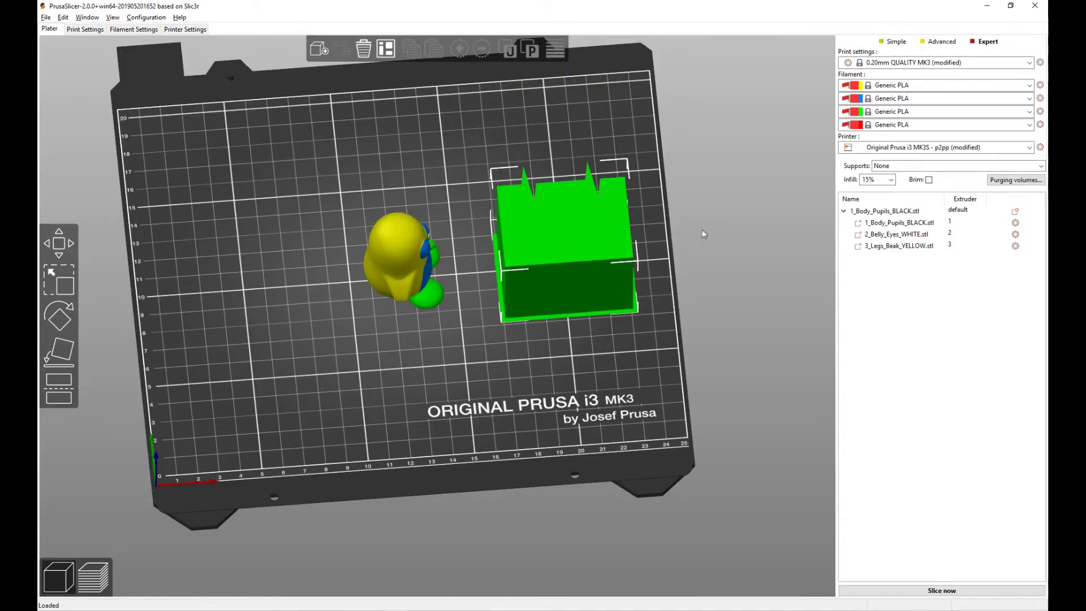
drag(701, 230, 622, 239)
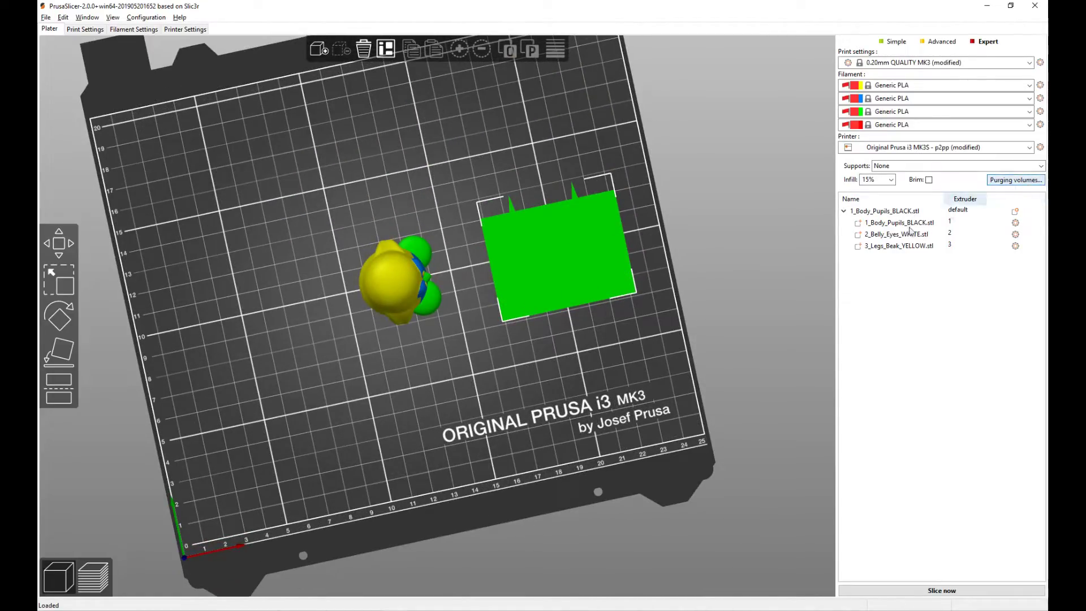
drag(710, 264, 706, 235)
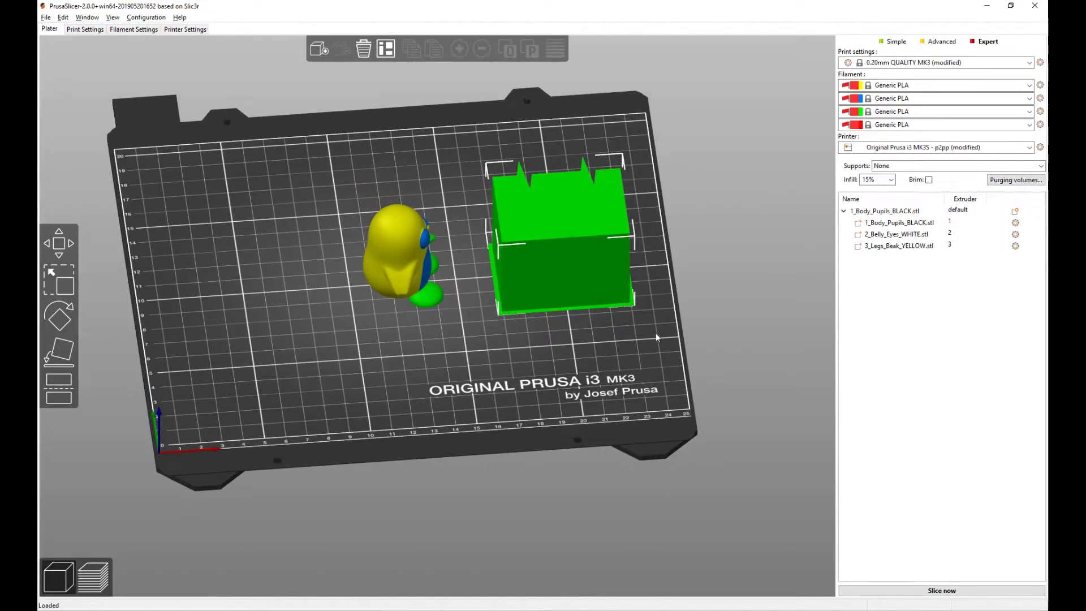
- Slice the model and preview its toolpaths at the first layer, 0.20 mm
click(943, 591)
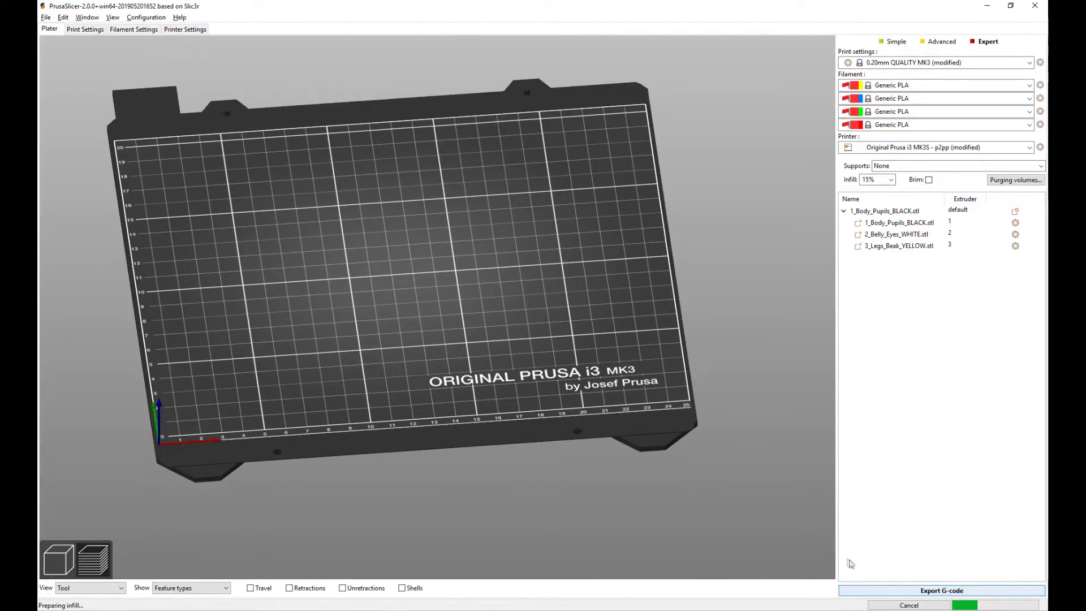
drag(690, 368, 750, 220)
drag(810, 43, 821, 592)
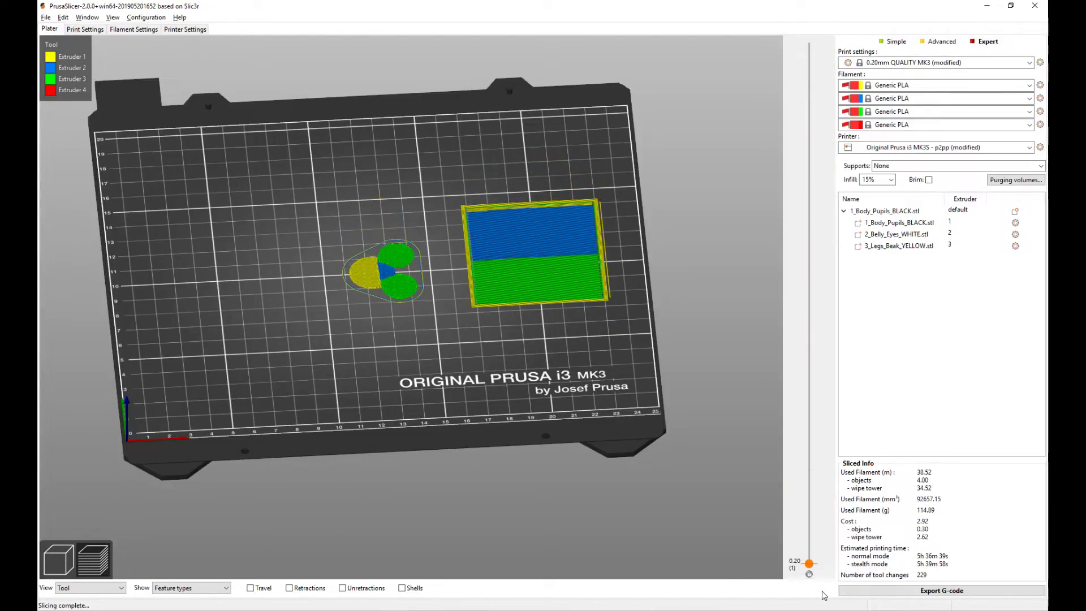
scroll(814, 576, up, 2)
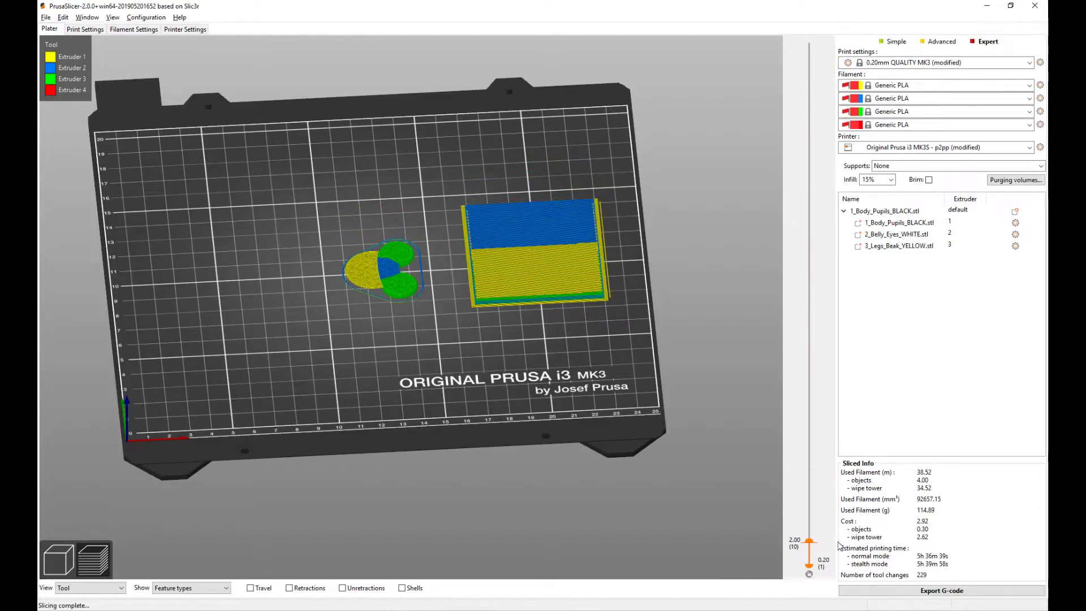
scroll(815, 576, down, 2)
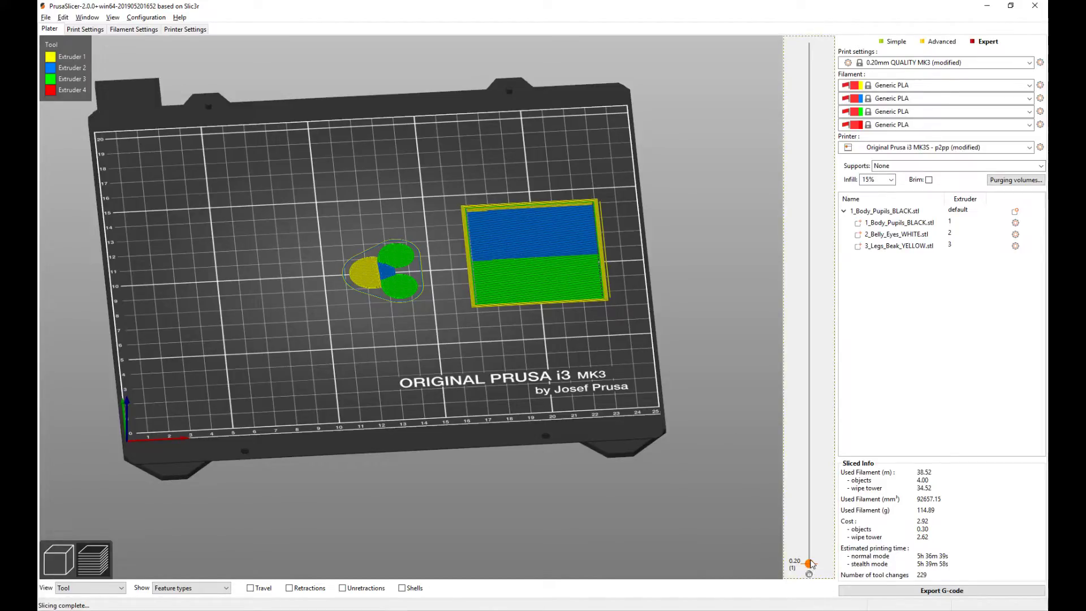
- Raise the layer preview to 5.60 mm and examine the penguin and wipe tower toolpaths up close
drag(810, 560, 872, 501)
mouse_move(779, 418)
mouse_down()
mouse_move(762, 387)
mouse_move(772, 400)
mouse_up()
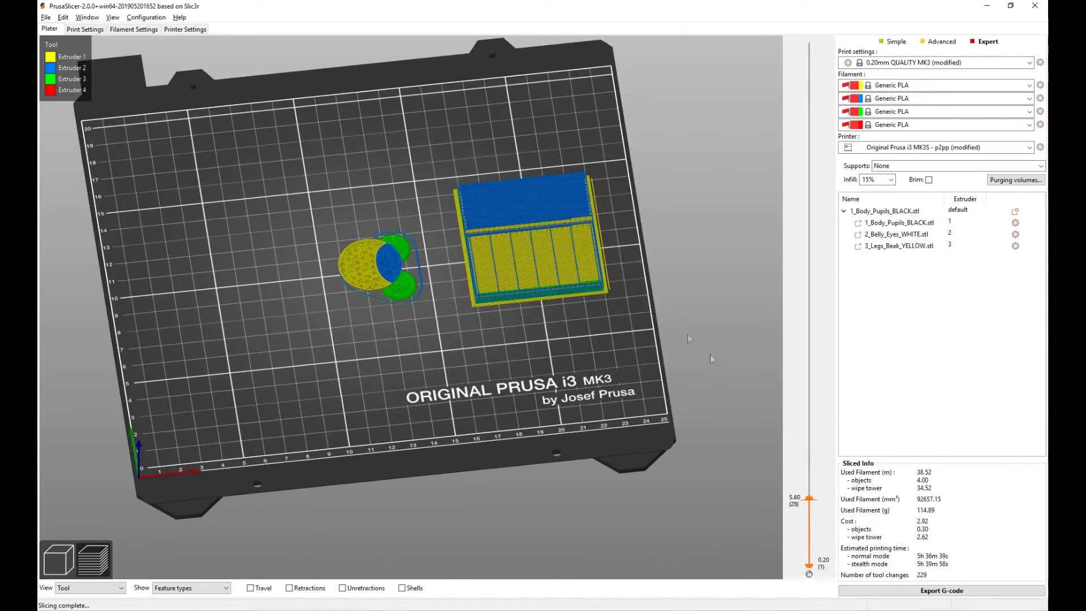
scroll(606, 270, up, 3)
drag(607, 270, 612, 325)
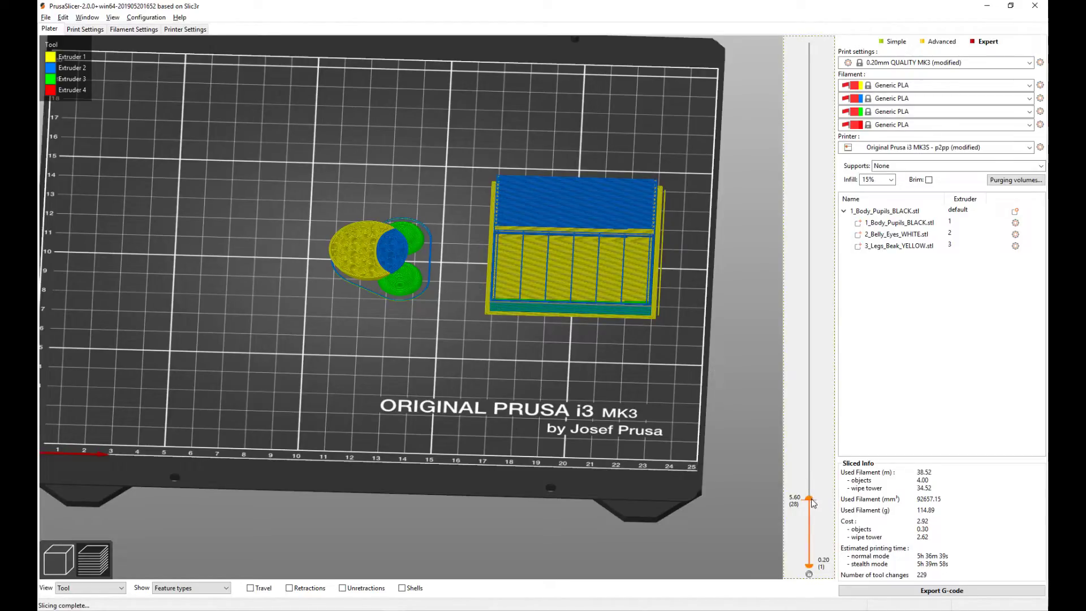
- Raise the layer preview to 33.00 mm and on to the top layer at 44.40 mm, examining the wipe tower's color bands
drag(812, 502, 891, 181)
drag(761, 266, 419, 378)
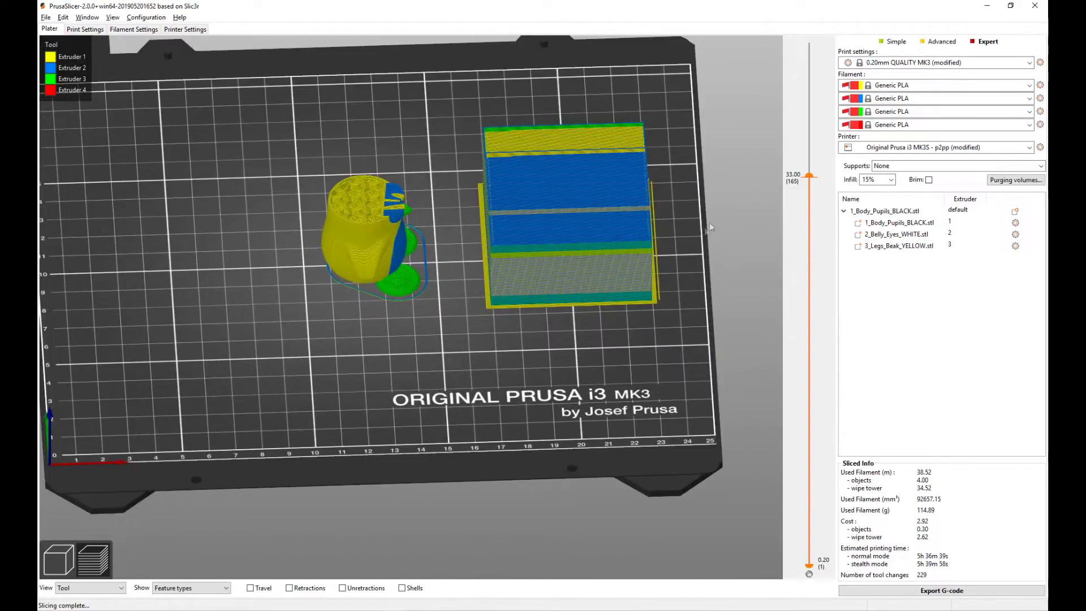
drag(812, 180, 831, 49)
drag(758, 204, 742, 156)
drag(812, 50, 800, 36)
drag(423, 347, 512, 338)
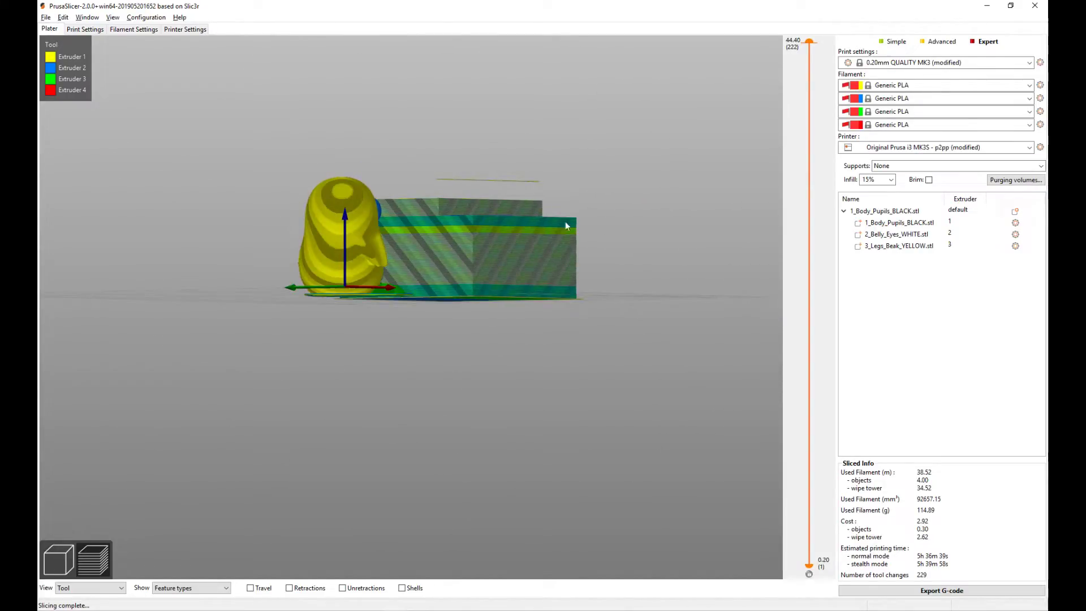
drag(643, 217, 618, 253)
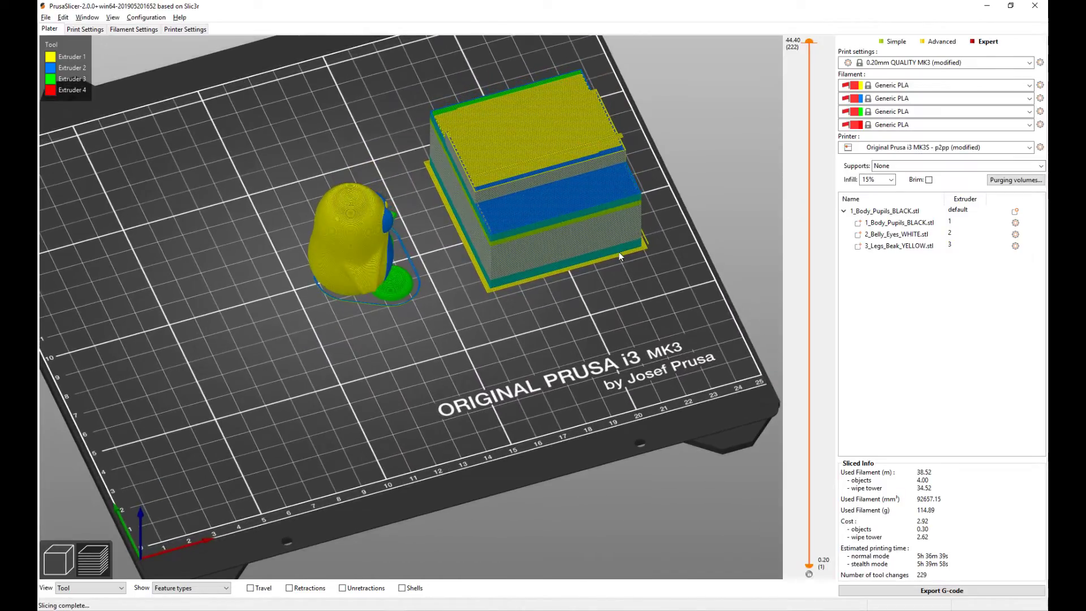
- Assign the PrimaSelect PVA+ MMU2 - Copy filament preset to the first extruder
click(938, 86)
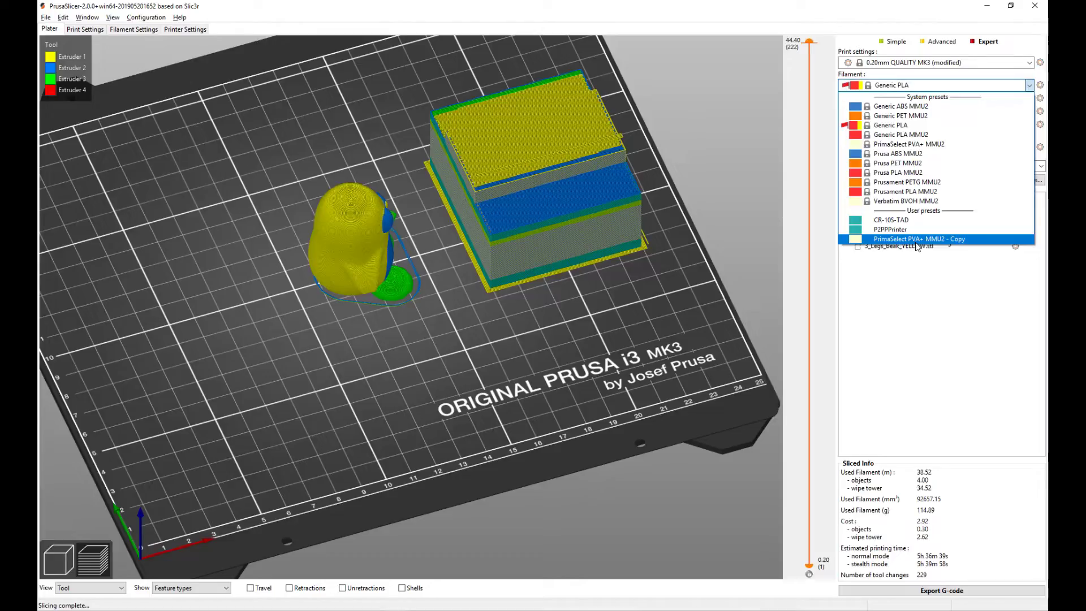
click(899, 230)
click(899, 230)
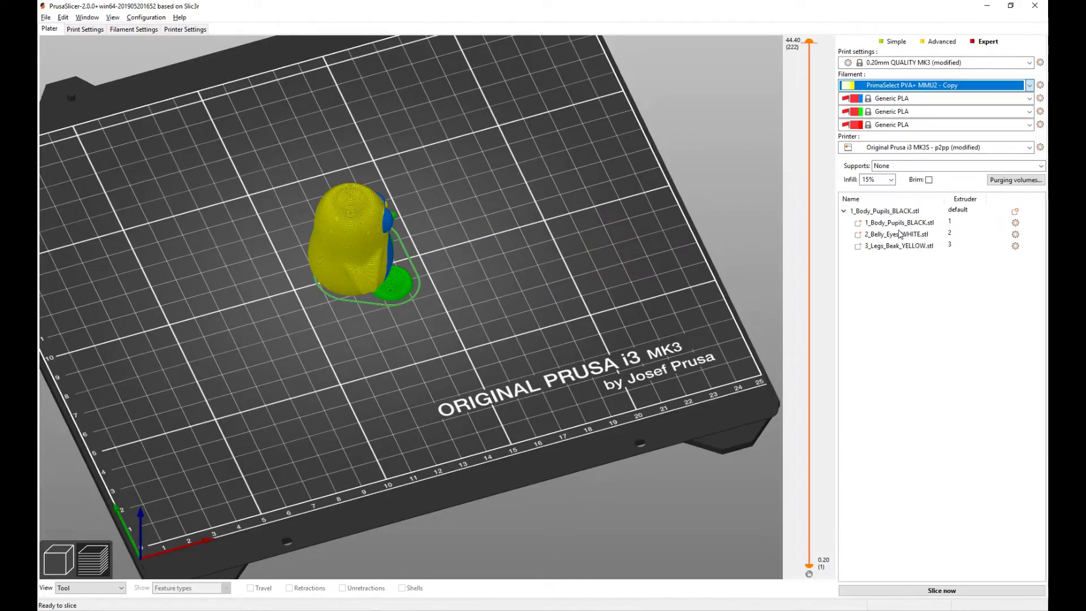
- Load the Generic PLA MMU2 system preset in the filament settings
click(128, 30)
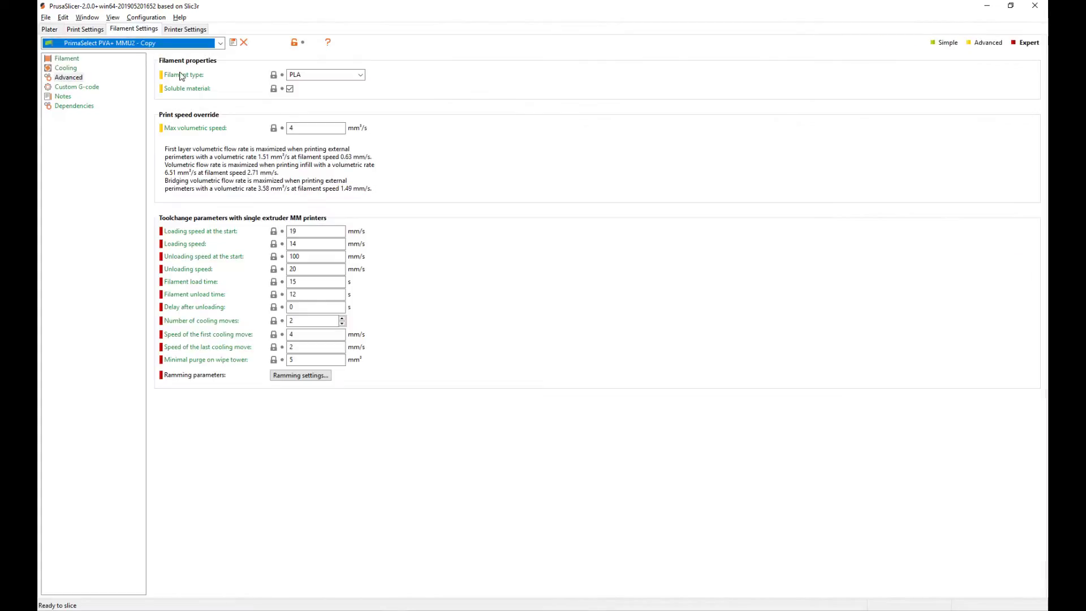
click(112, 44)
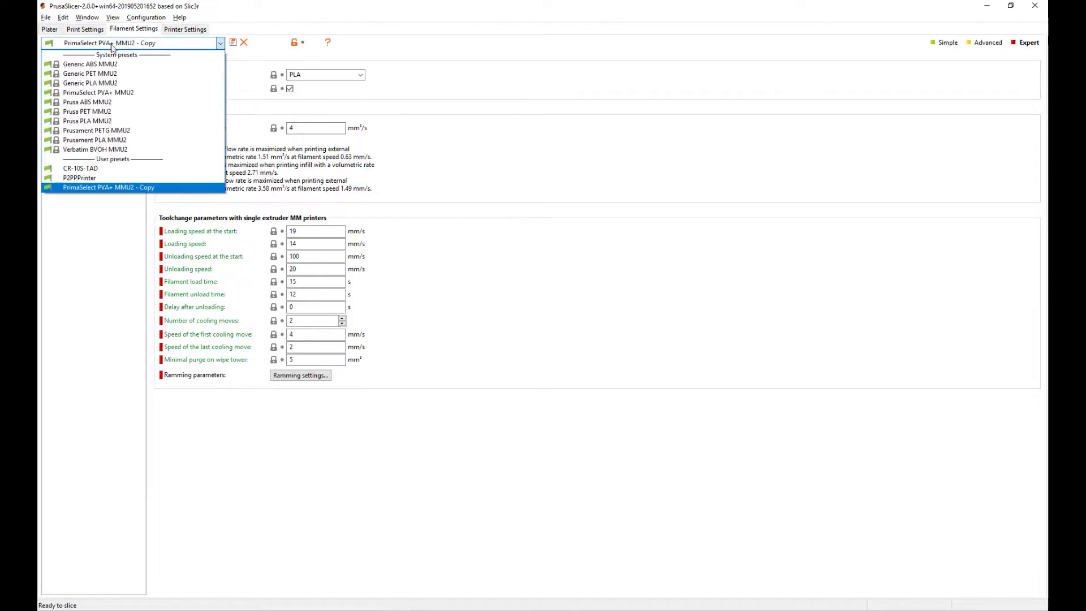
click(90, 83)
- Set the filament's total ramming time to 0.00 s and save the preset as Generic PLA MMU2 - Copy
click(300, 375)
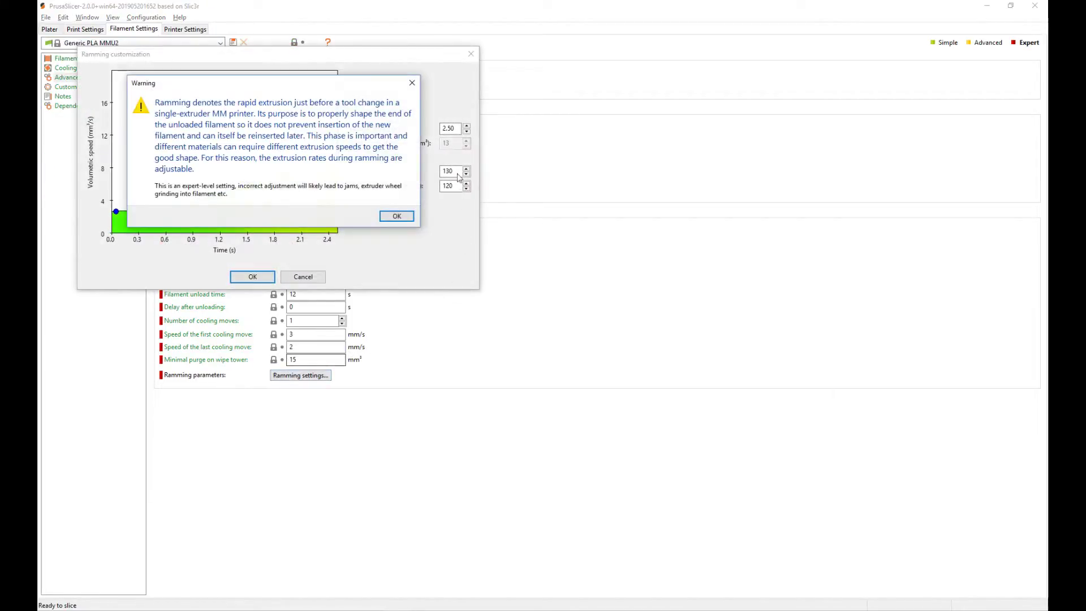
click(397, 216)
click(467, 131)
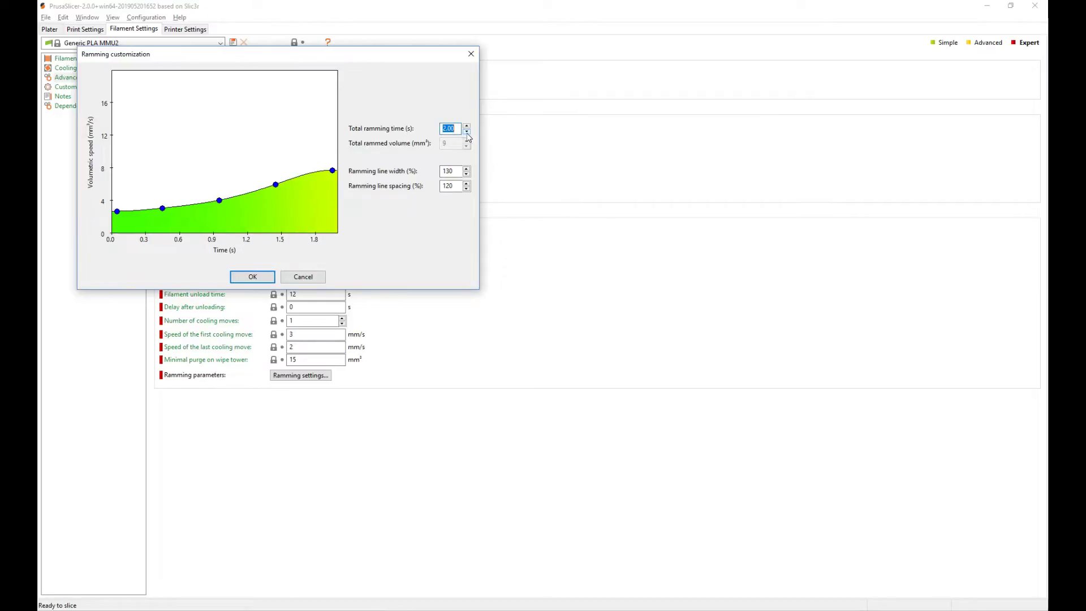
click(466, 132)
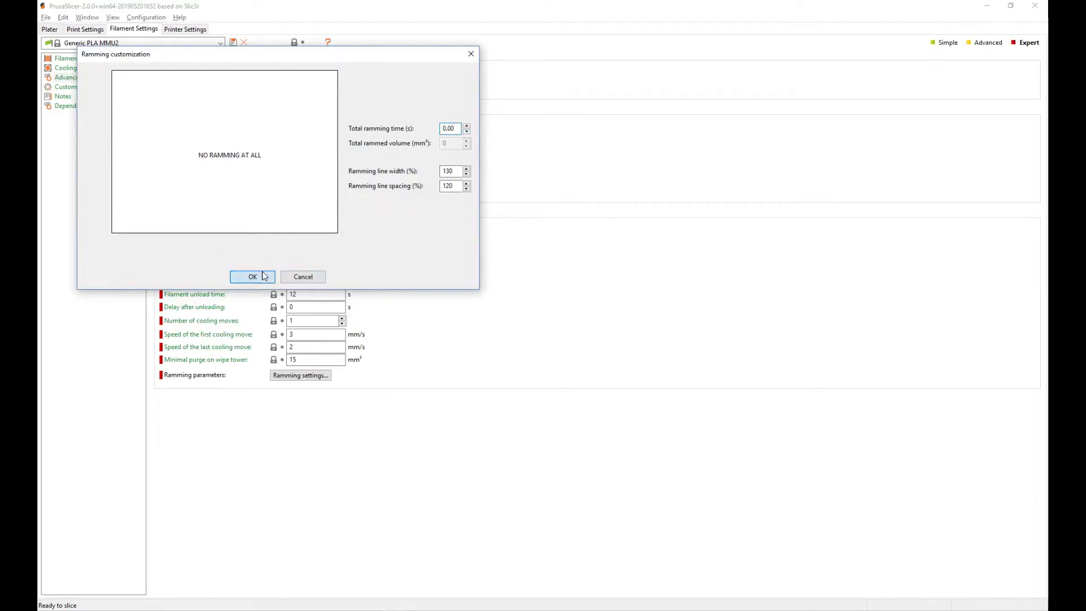
click(264, 276)
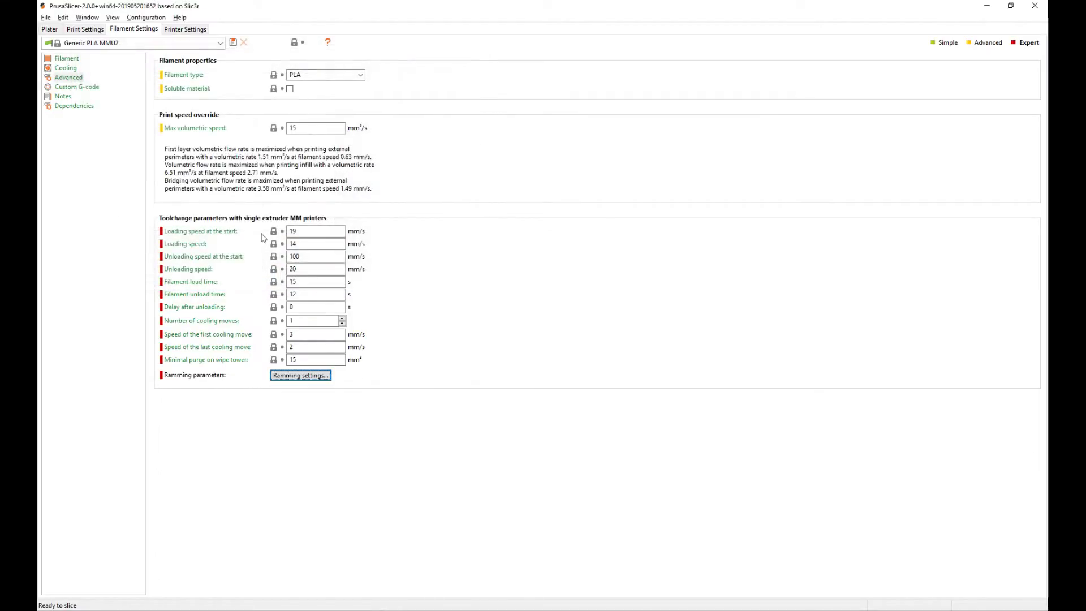
click(234, 44)
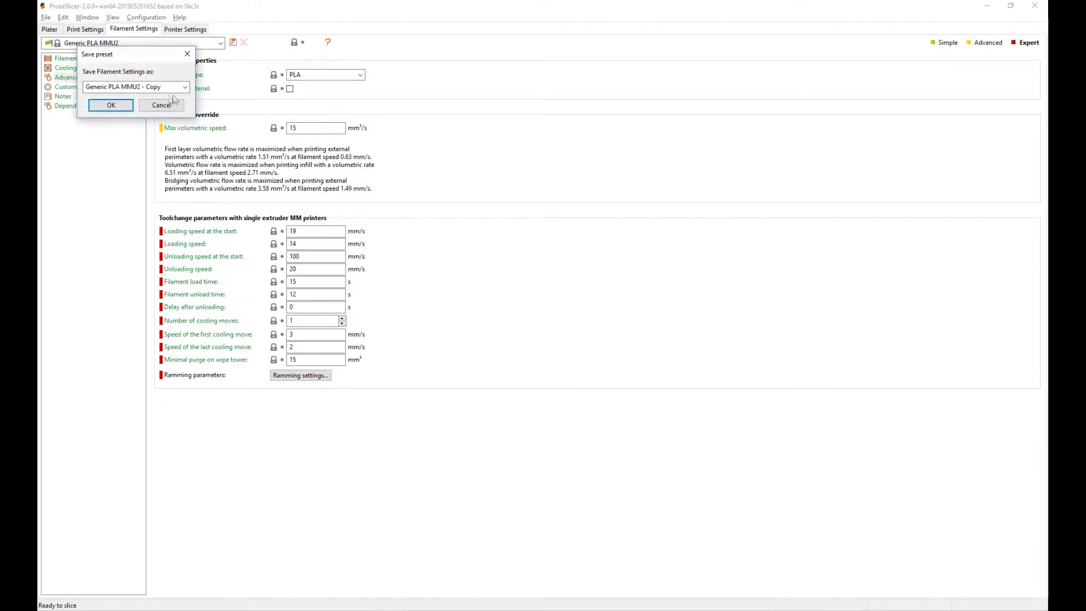
click(111, 105)
- Assign the Generic PLA MMU2 - Copy filament preset to all four extruders on the plater
click(50, 29)
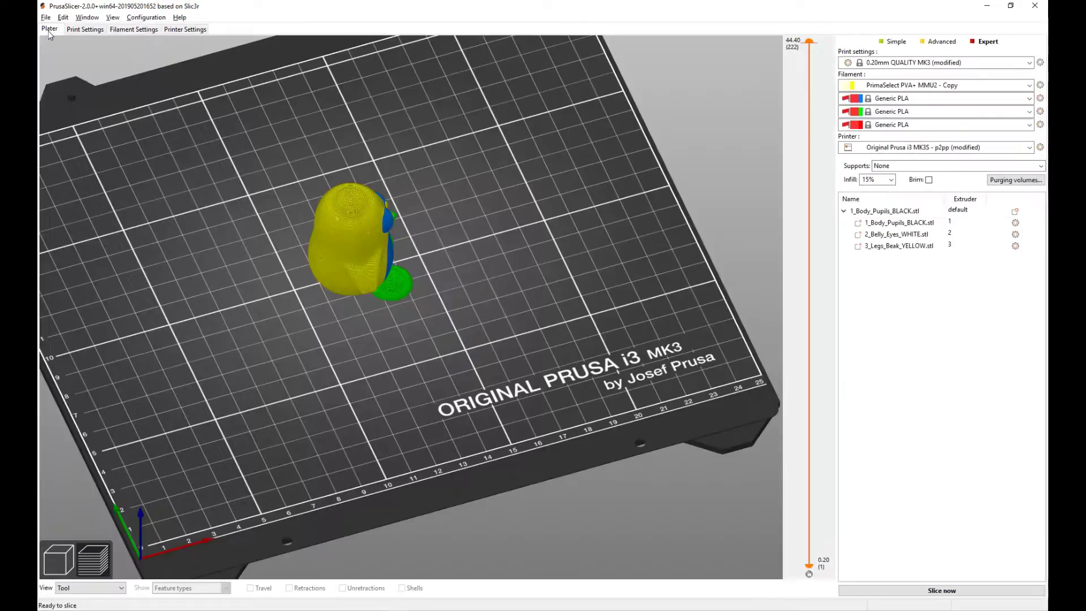
click(932, 85)
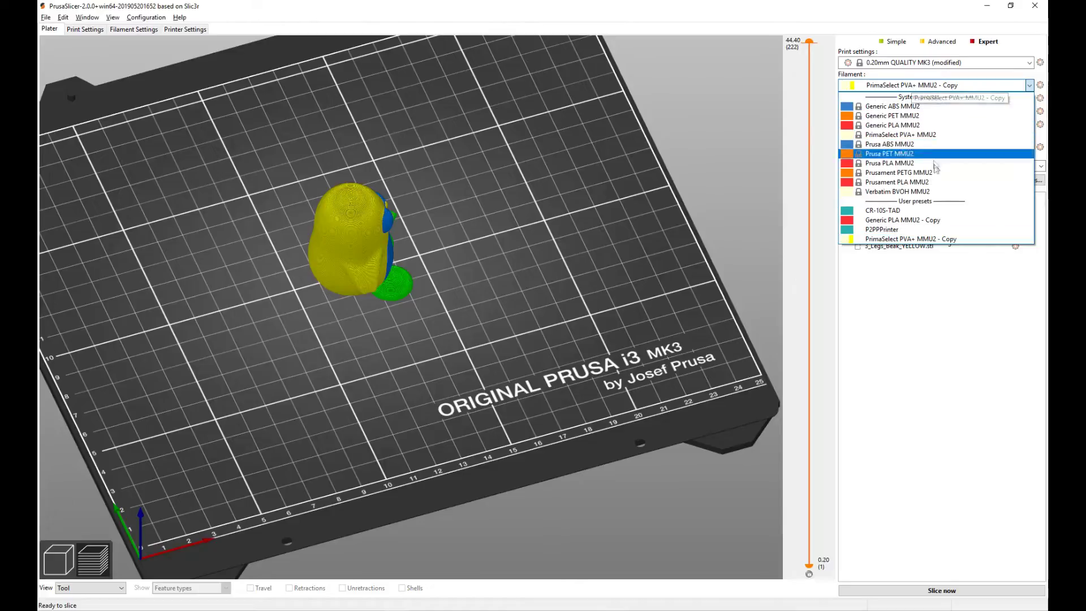
click(927, 220)
click(912, 97)
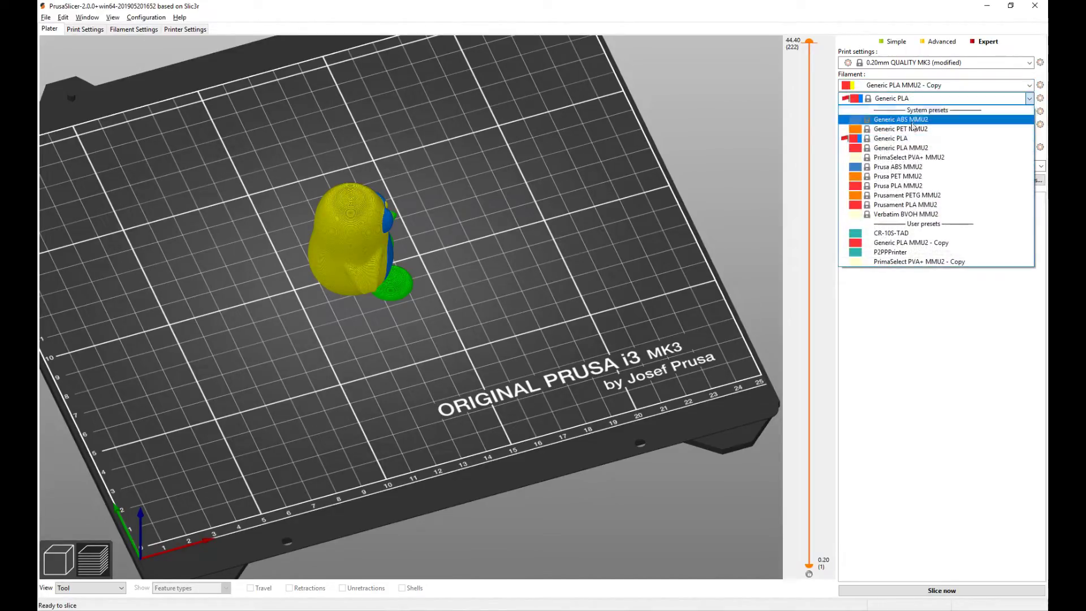
click(917, 245)
click(918, 111)
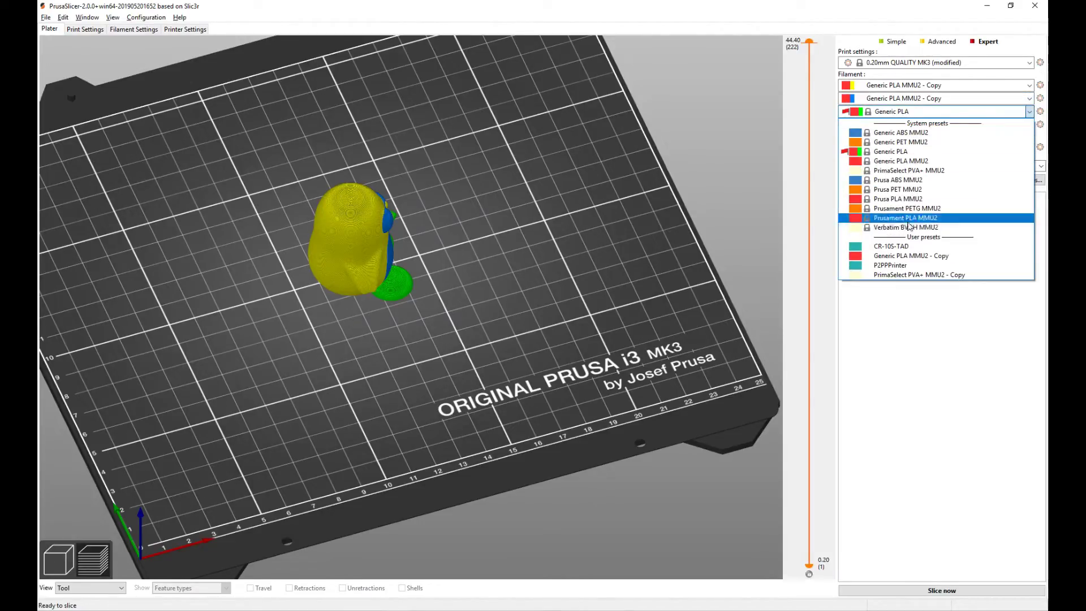
click(919, 255)
click(922, 125)
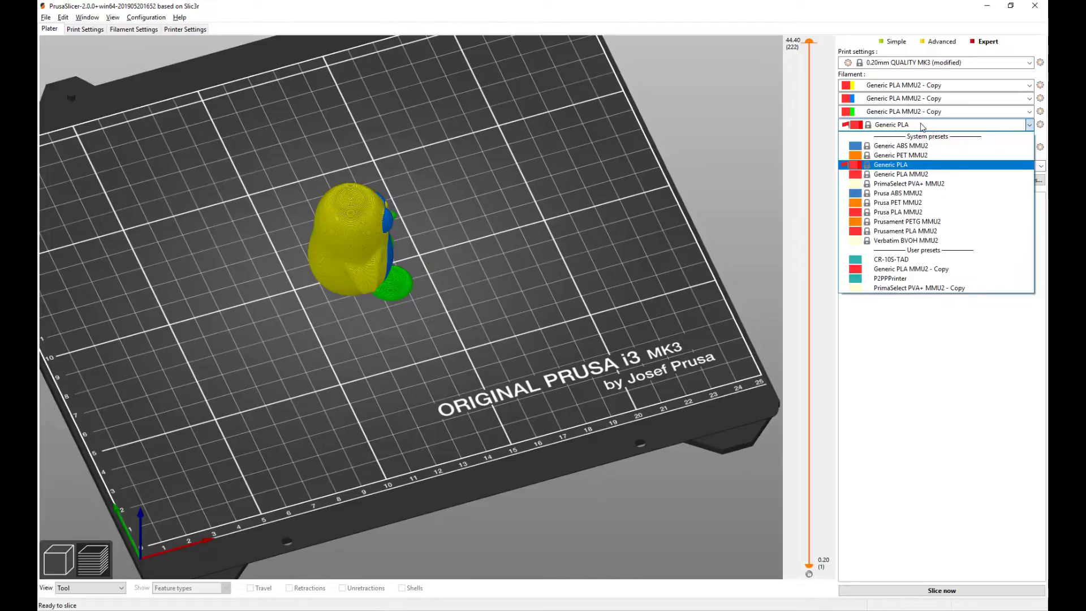
click(917, 269)
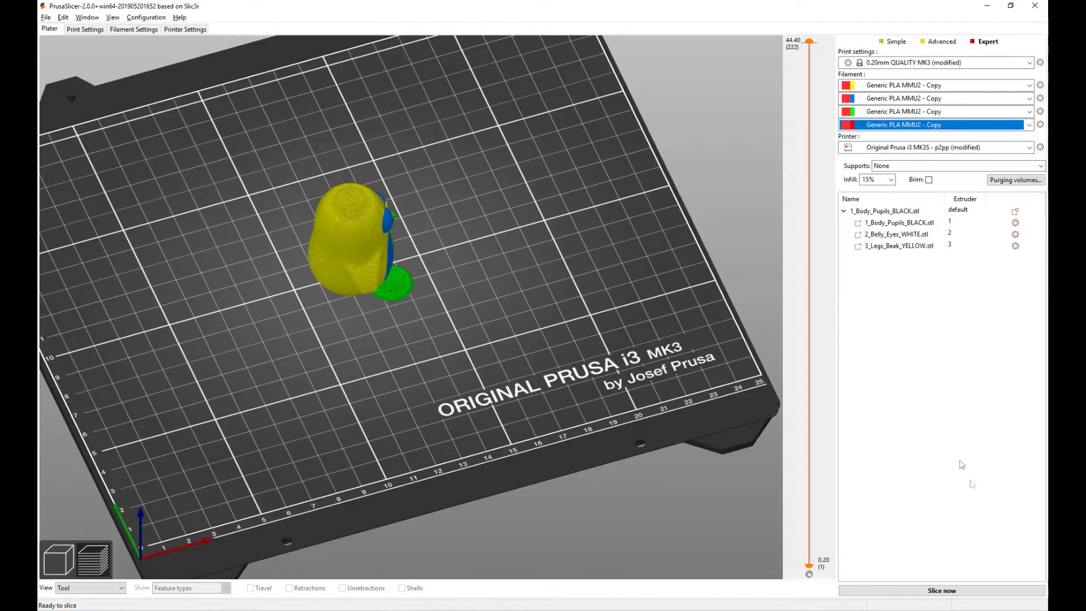
- Slice the penguin and export the G-code as 1_Body_Pupils_BLACK_0.2mm_PLA_MK3S_7h10m.mcf.gcode in the PaletteBuffer folder
click(999, 593)
drag(614, 363, 445, 331)
key(1)
click(934, 592)
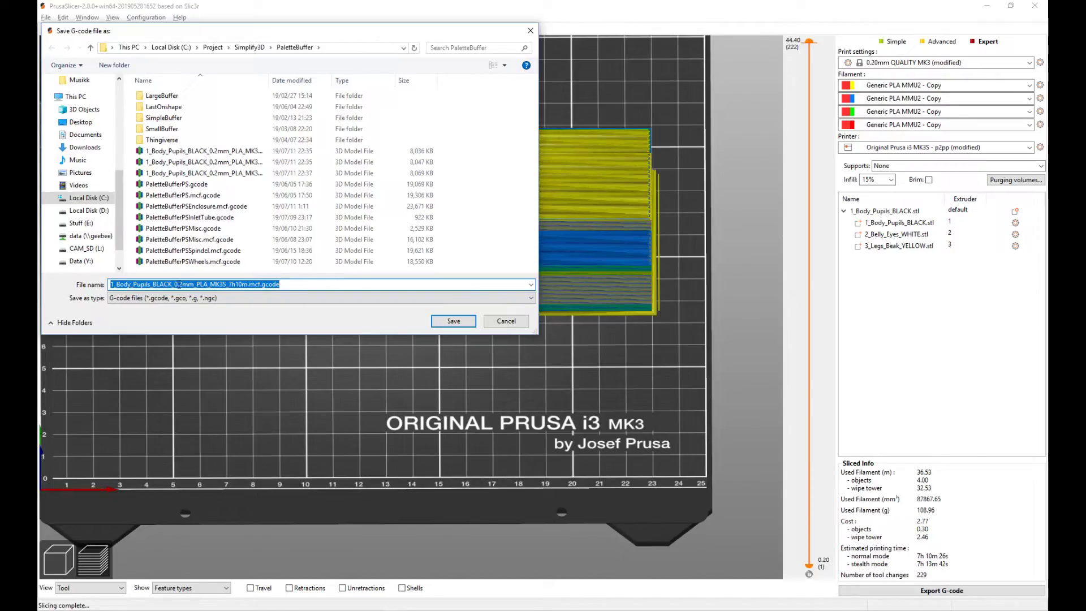
click(457, 320)
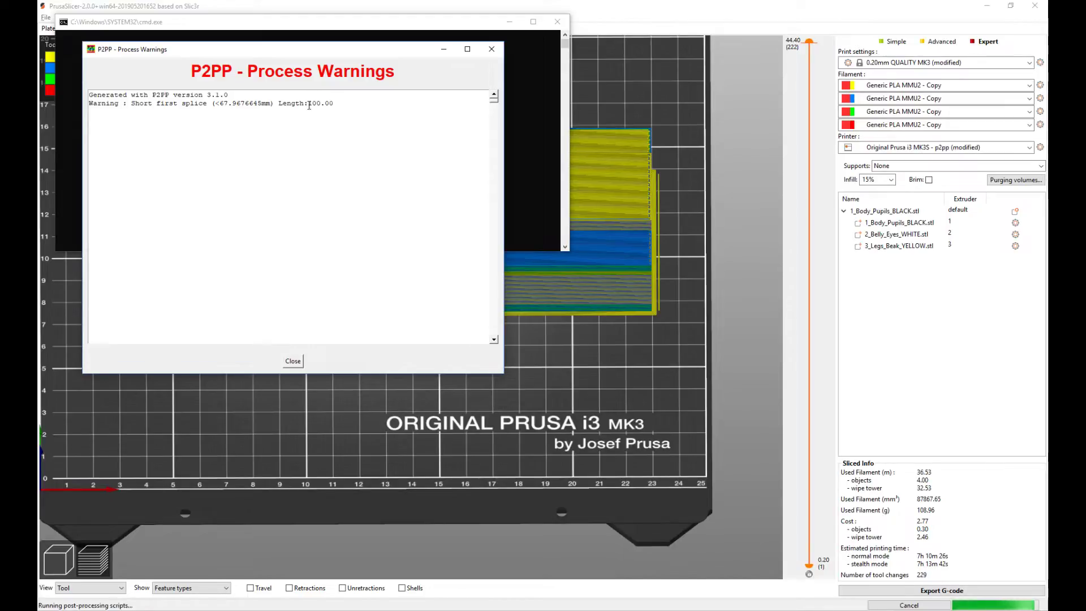
- Read the short first splice lengths in the P2PP process warnings and close the report
drag(310, 104, 339, 106)
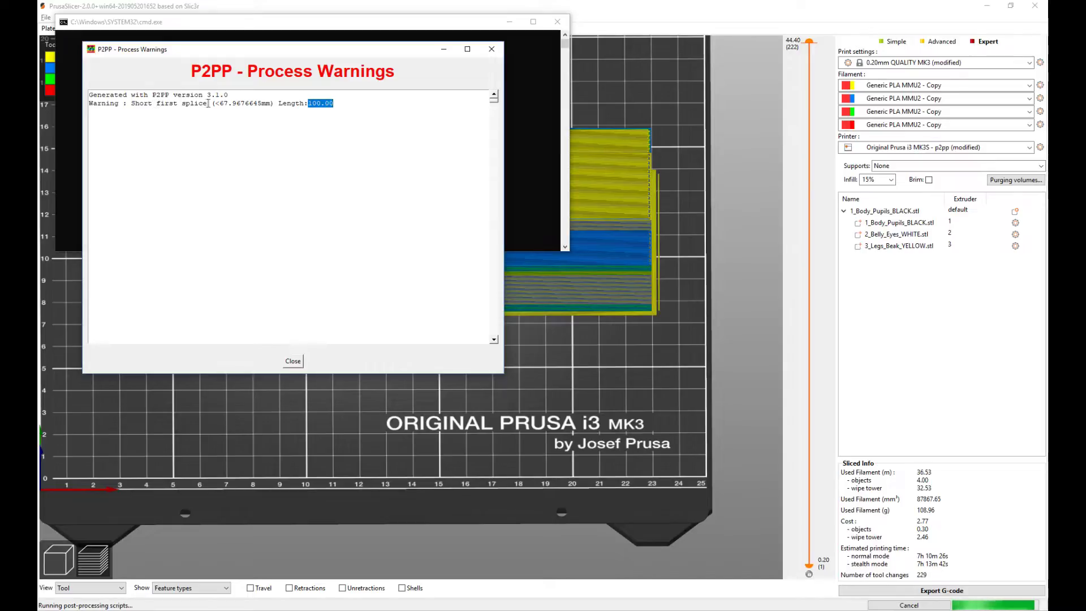
drag(220, 104, 266, 105)
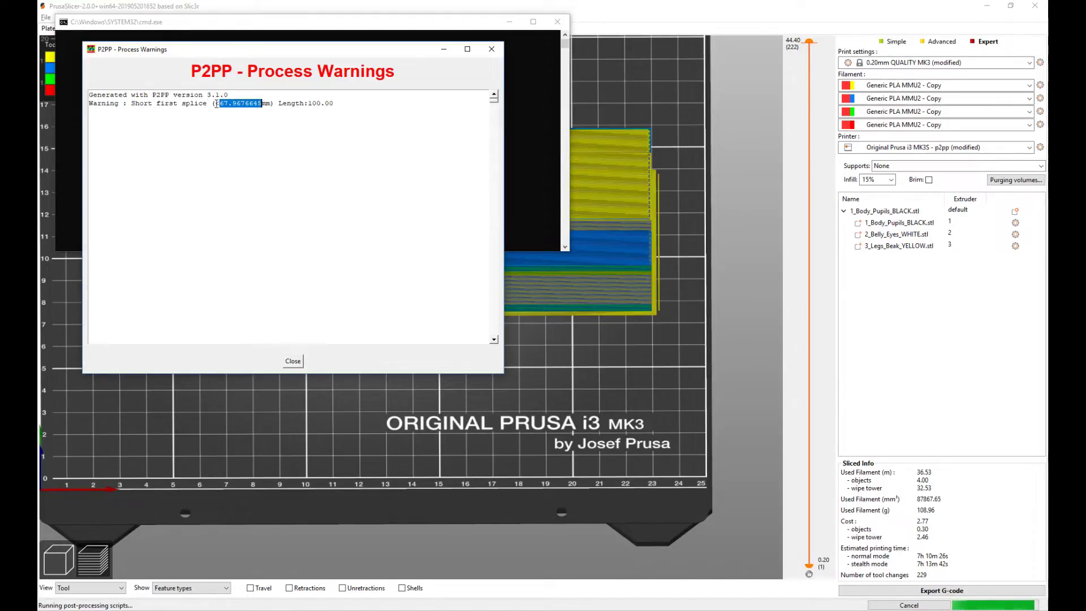
click(316, 99)
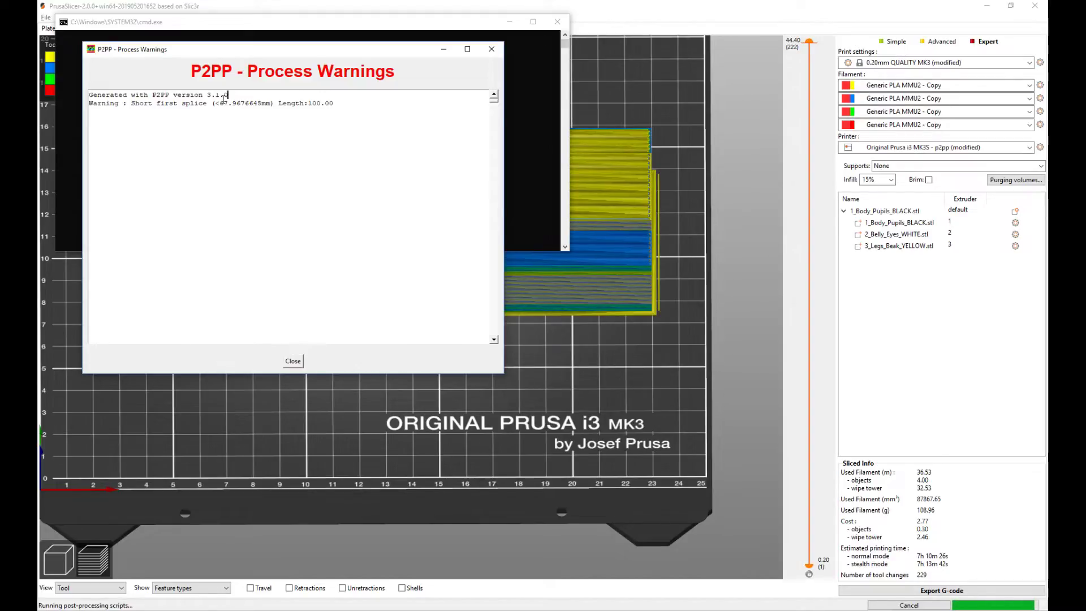
click(491, 53)
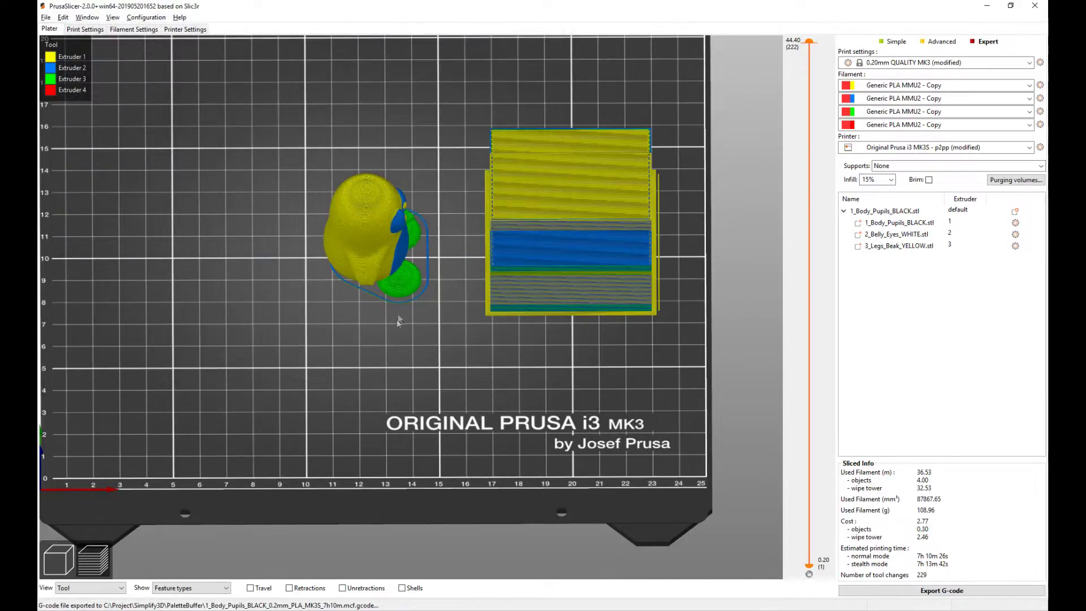
- Examine the toolpaths at the first layer, 0.20 mm, then at 6.40 mm, and return the preview to 44.40 mm
drag(400, 340, 397, 306)
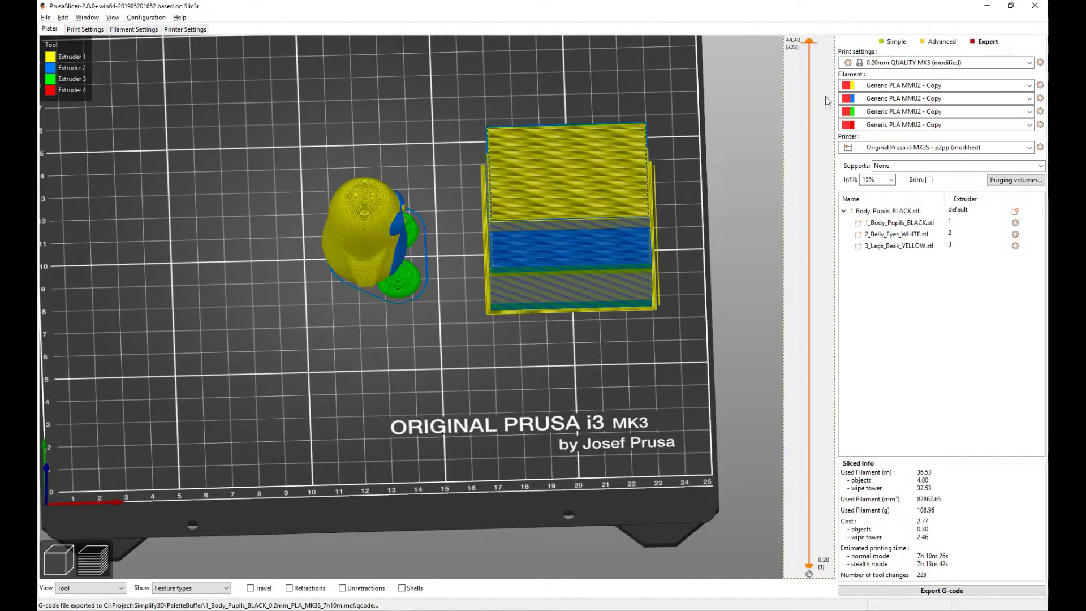
drag(812, 45, 848, 592)
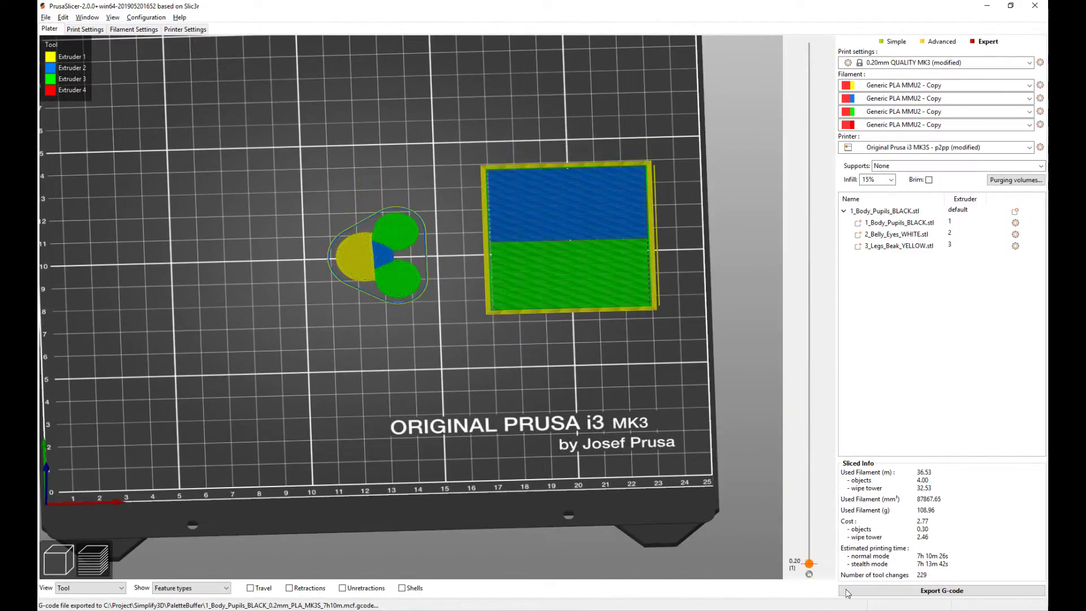
scroll(808, 514, up, 9)
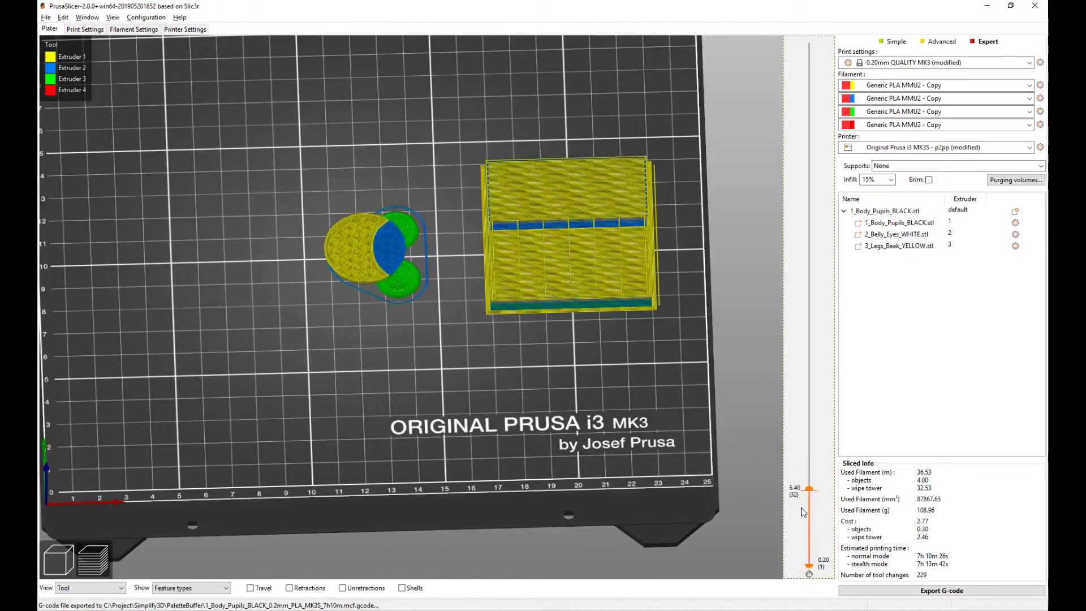
drag(808, 514, 810, 41)
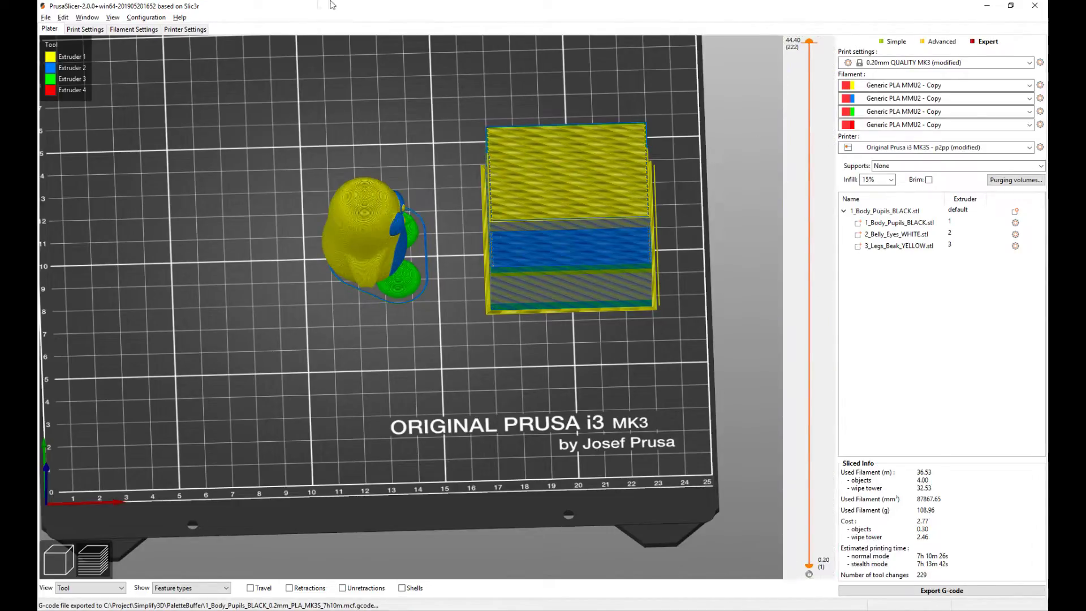
- Set the skirt's minimal filament extrusion length to 100 mm in the print settings
click(80, 29)
click(72, 78)
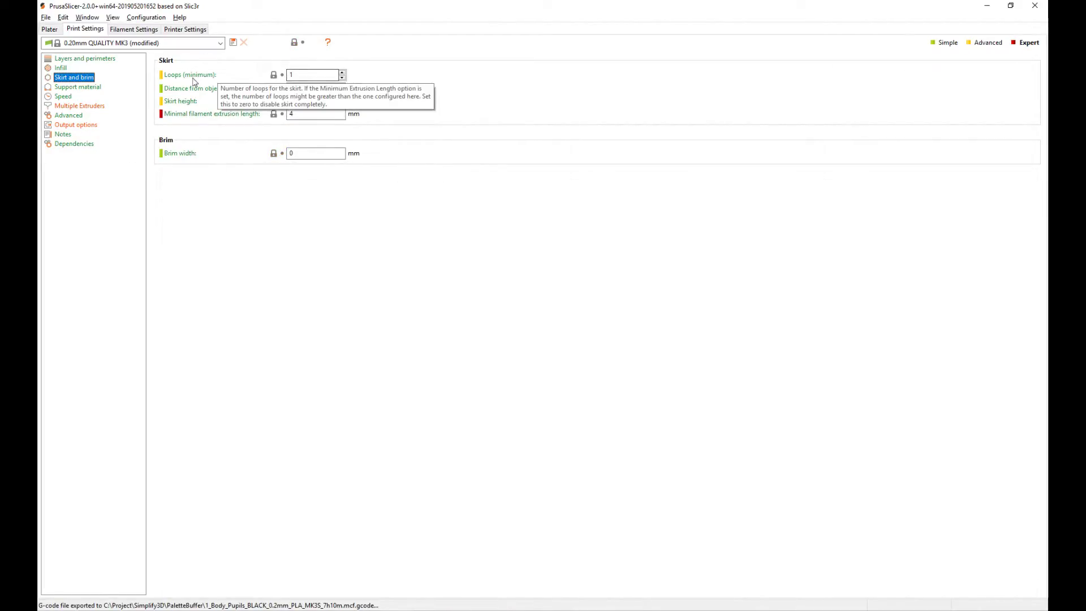
click(317, 116)
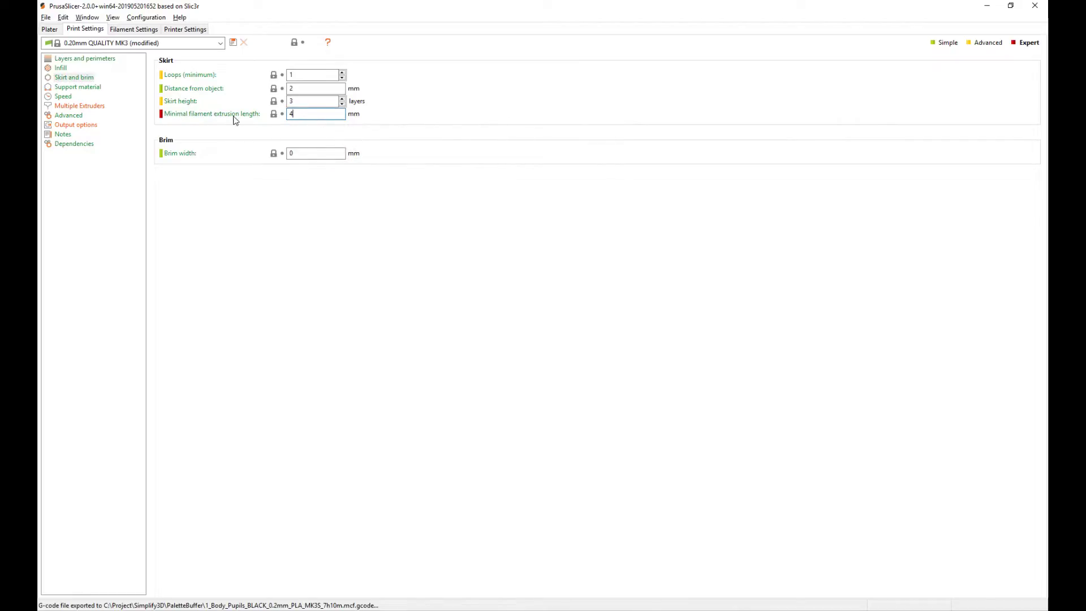
click(277, 118)
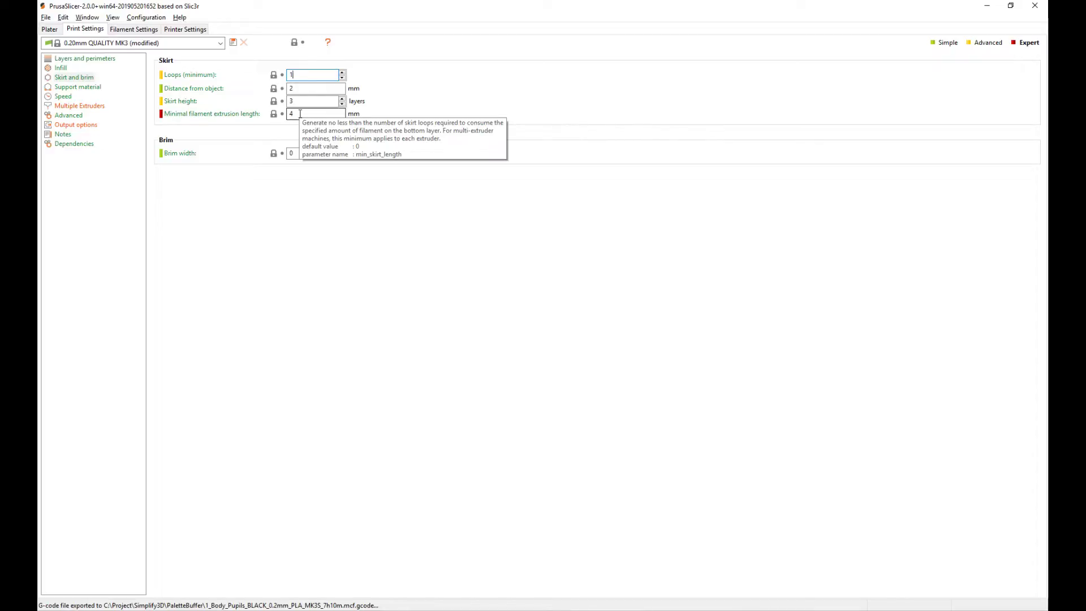
double_click(301, 114)
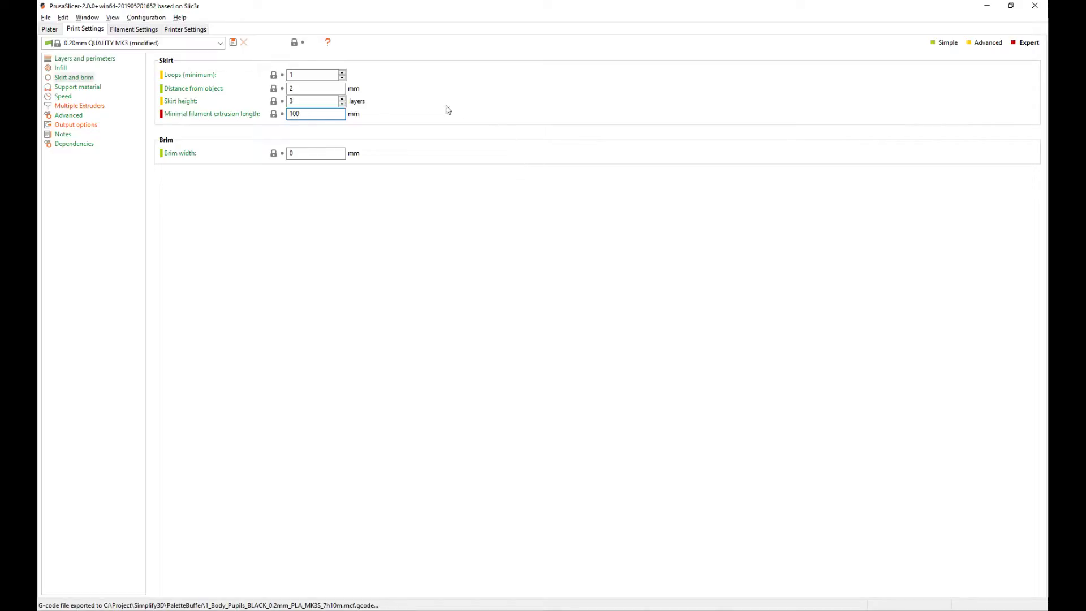
- Slice the penguin again with the longer skirt extrusion and export the G-code for p2pp processing
click(50, 29)
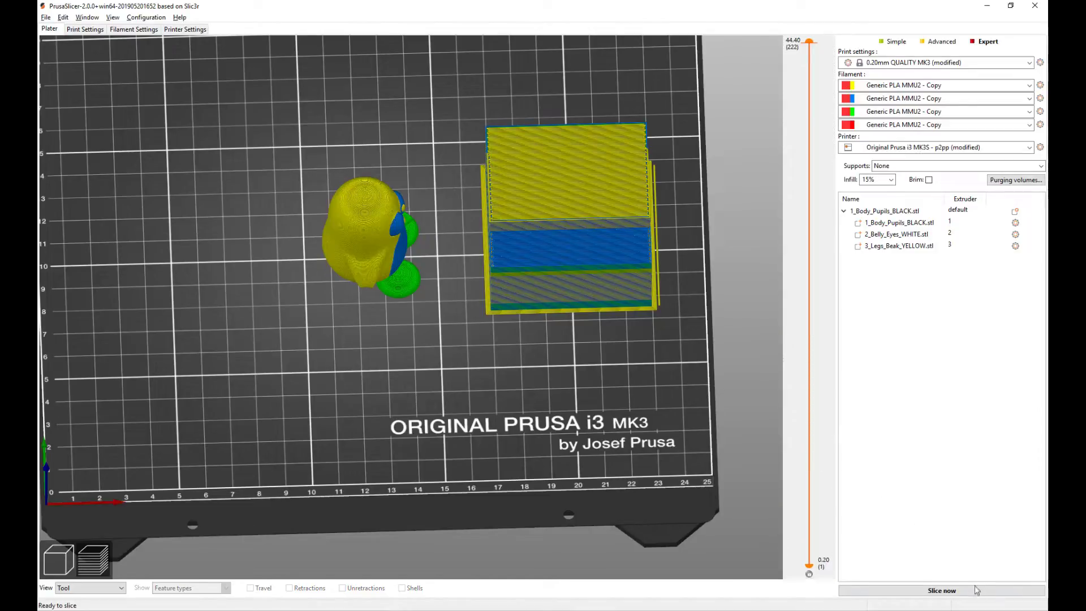
click(976, 590)
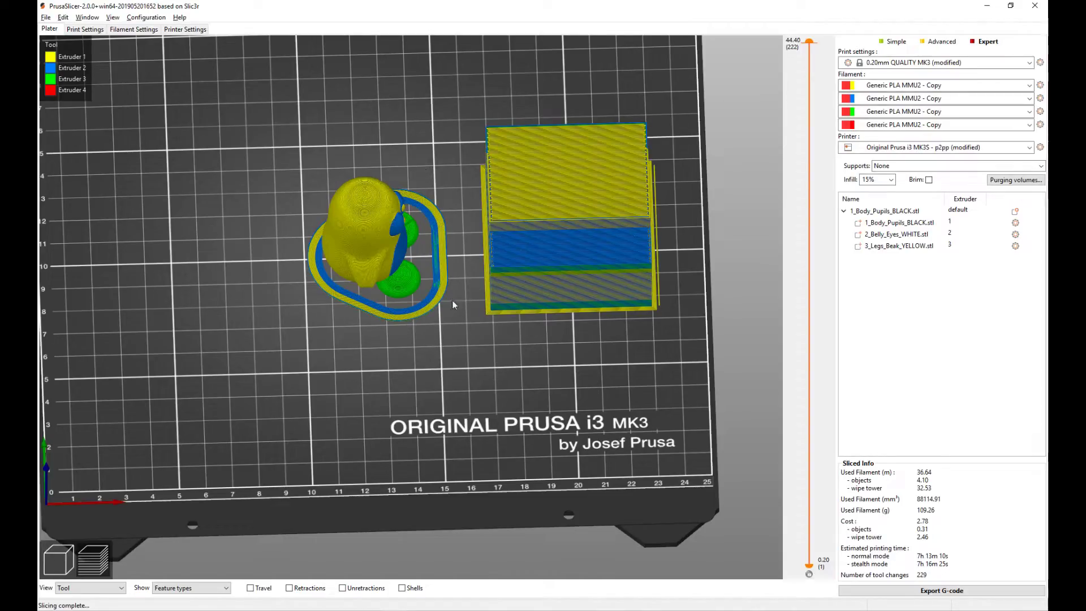
click(937, 592)
click(458, 323)
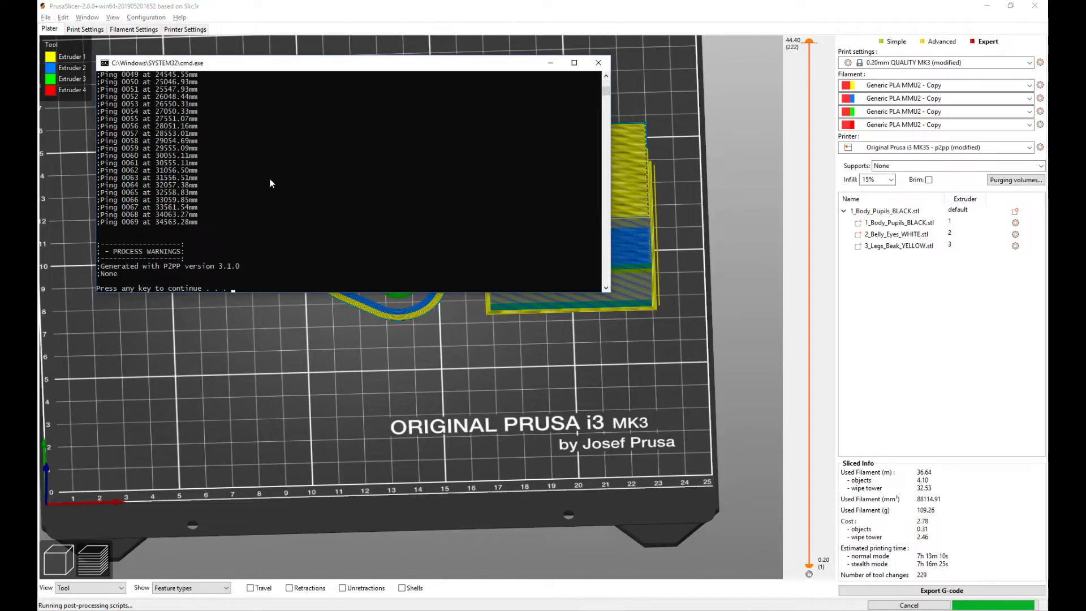
- Review the splice offset, splice locations and splice lengths in the p2pp console output
scroll(257, 141, up, 20)
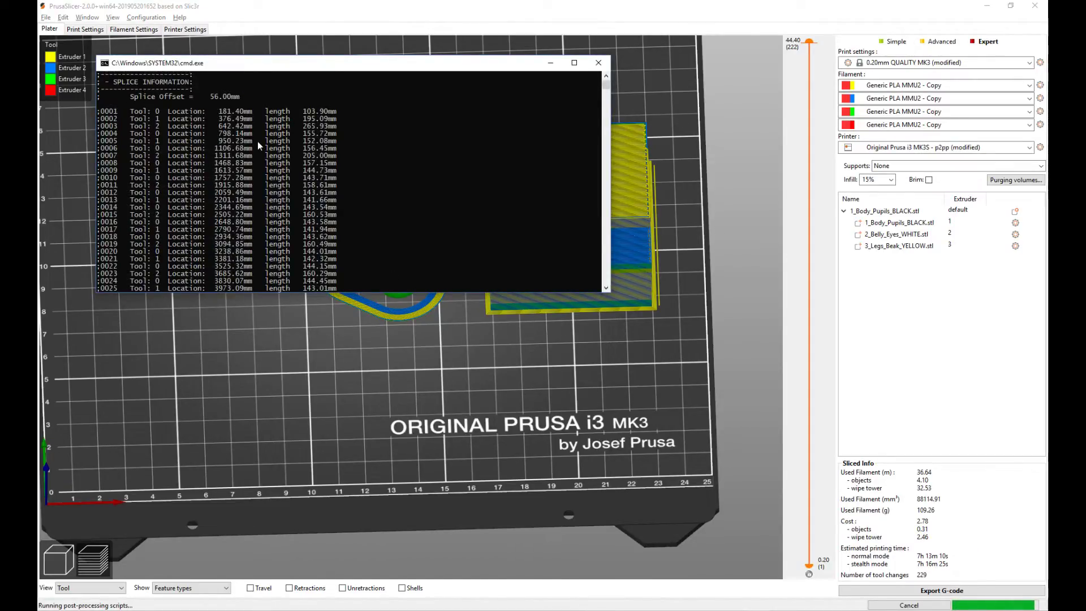
drag(207, 96, 229, 99)
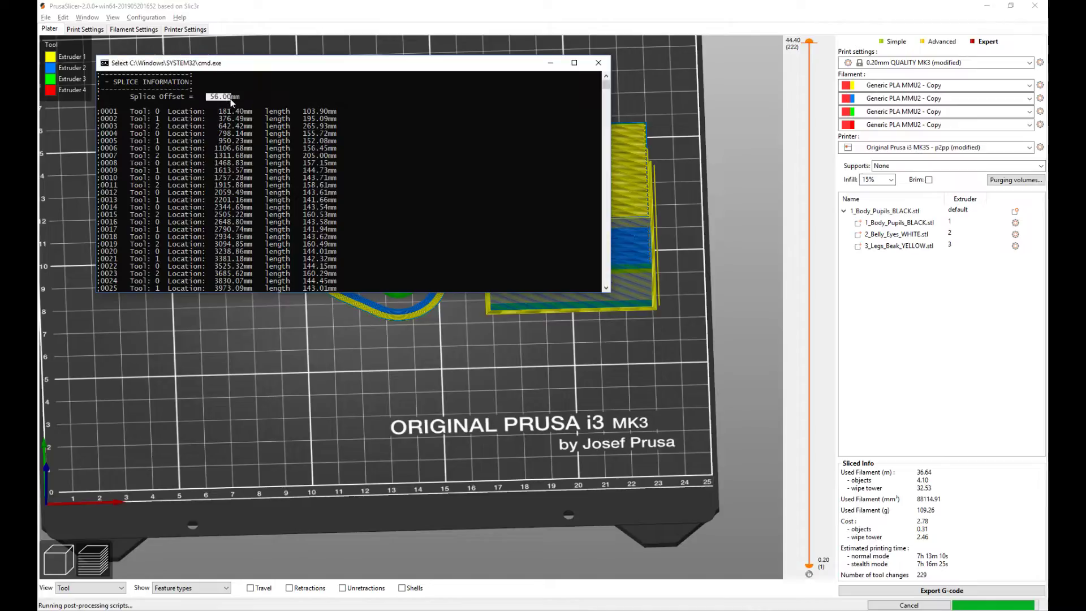
click(258, 97)
scroll(286, 102, down, 20)
scroll(310, 135, down, 20)
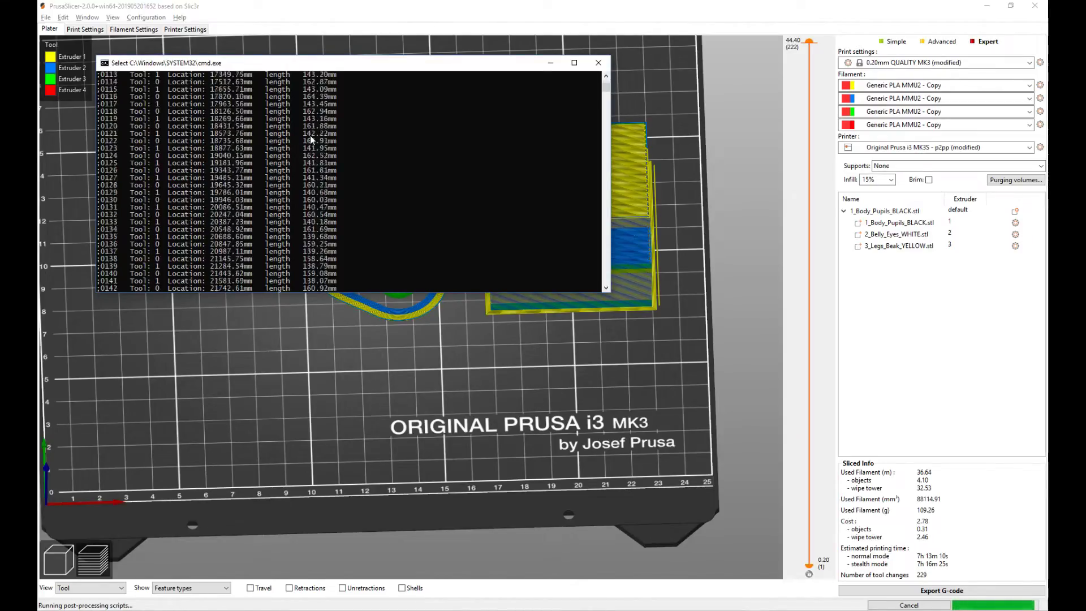
- Review the ping information and process warnings in the p2pp console, and close it to finish the post-processing
scroll(307, 139, up, 3)
scroll(306, 141, up, 20)
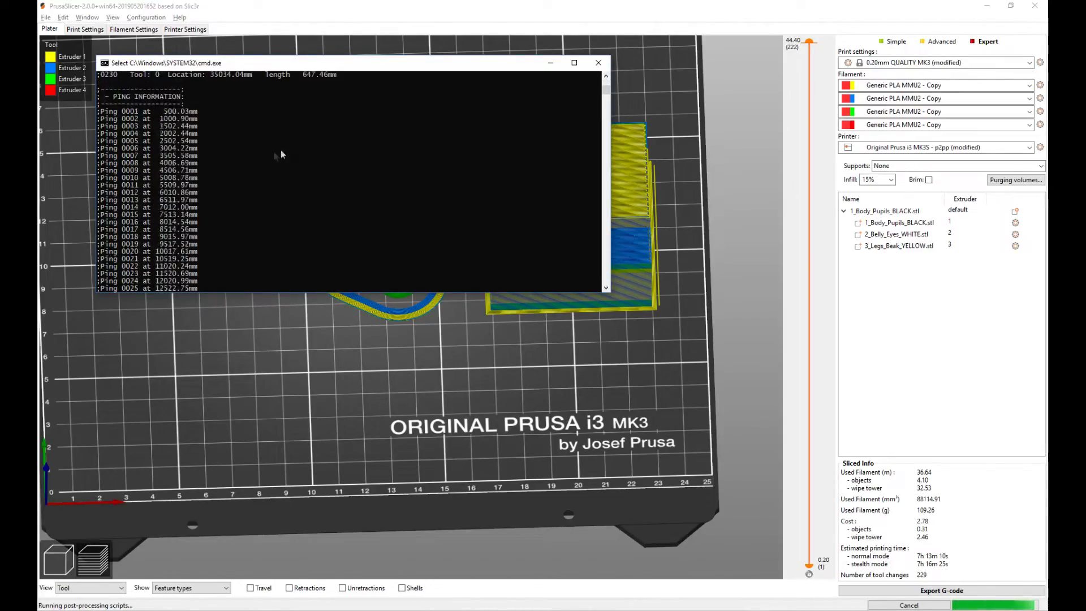
scroll(181, 222, down, 20)
scroll(182, 222, down, 4)
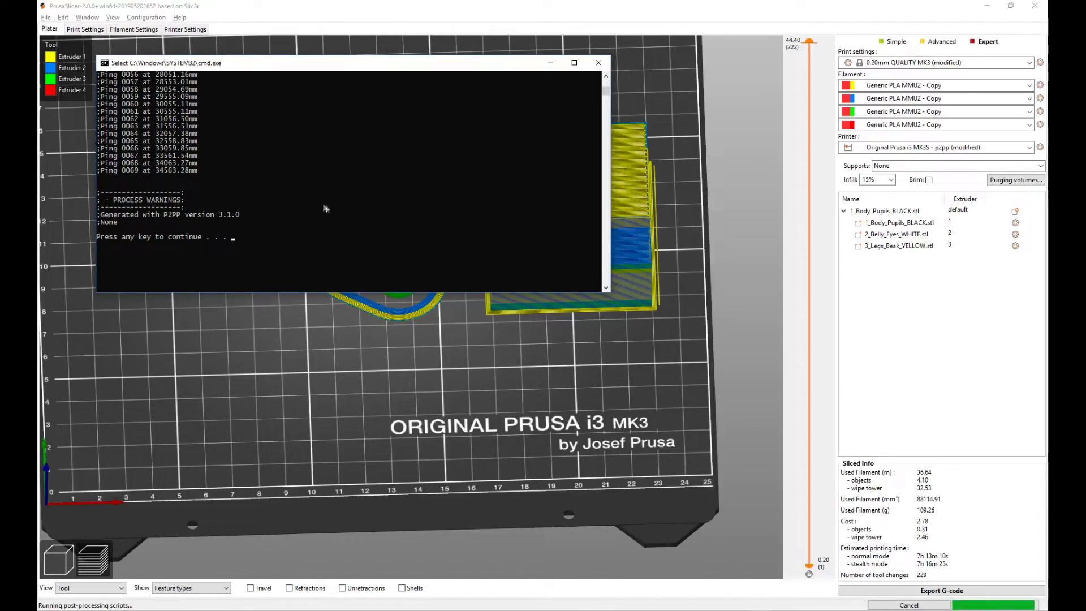
key(Return)
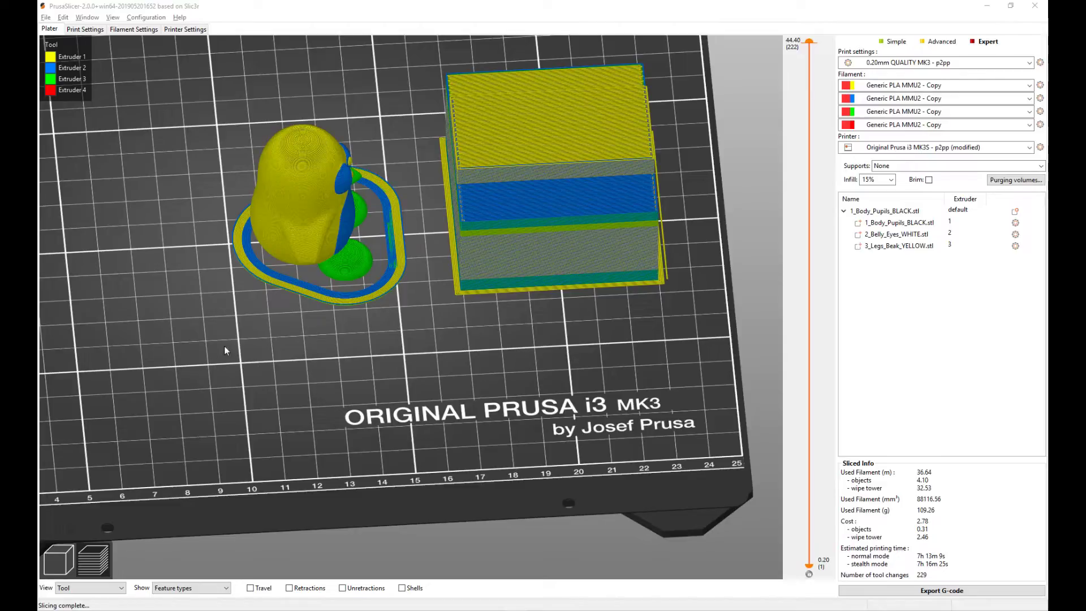
- Enable support material generation in the print settings
mouse_move(256, 337)
mouse_down()
mouse_move(309, 321)
mouse_move(271, 327)
mouse_move(255, 343)
mouse_up()
drag(809, 41, 862, 45)
drag(362, 401, 284, 392)
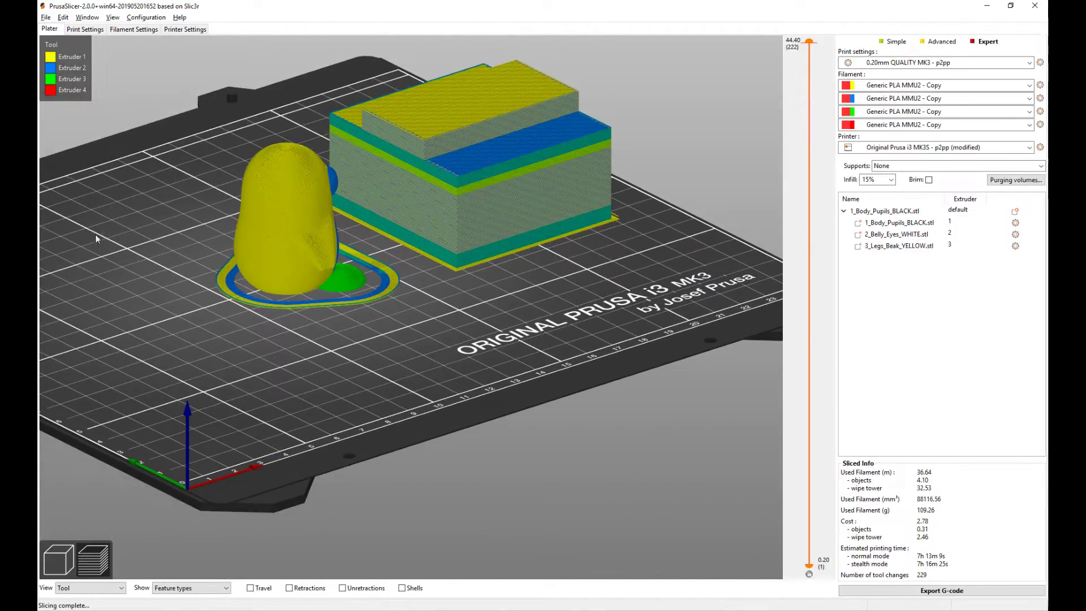
click(82, 28)
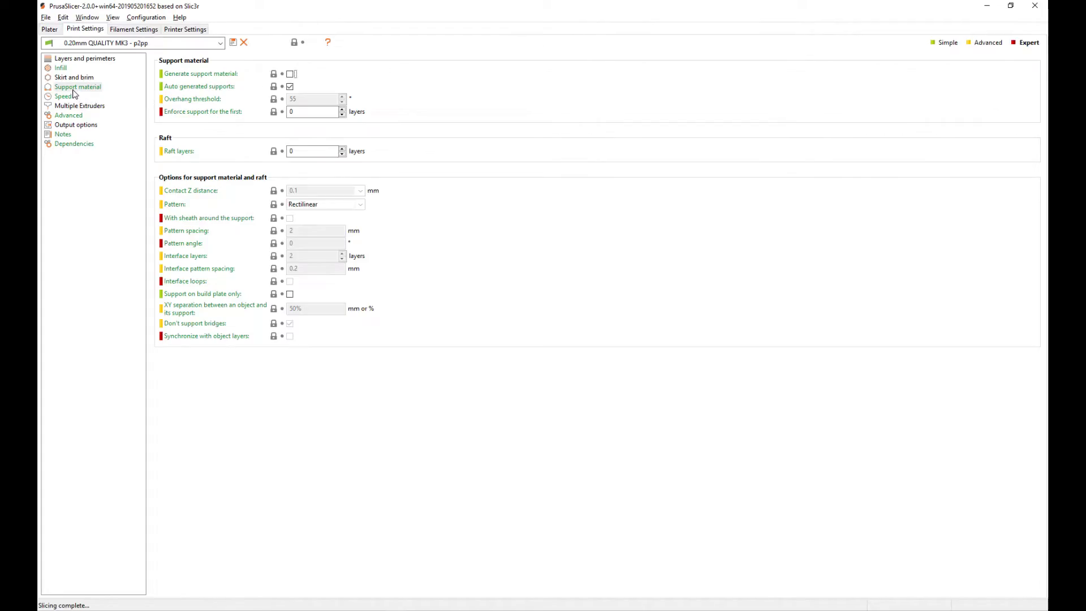
click(75, 88)
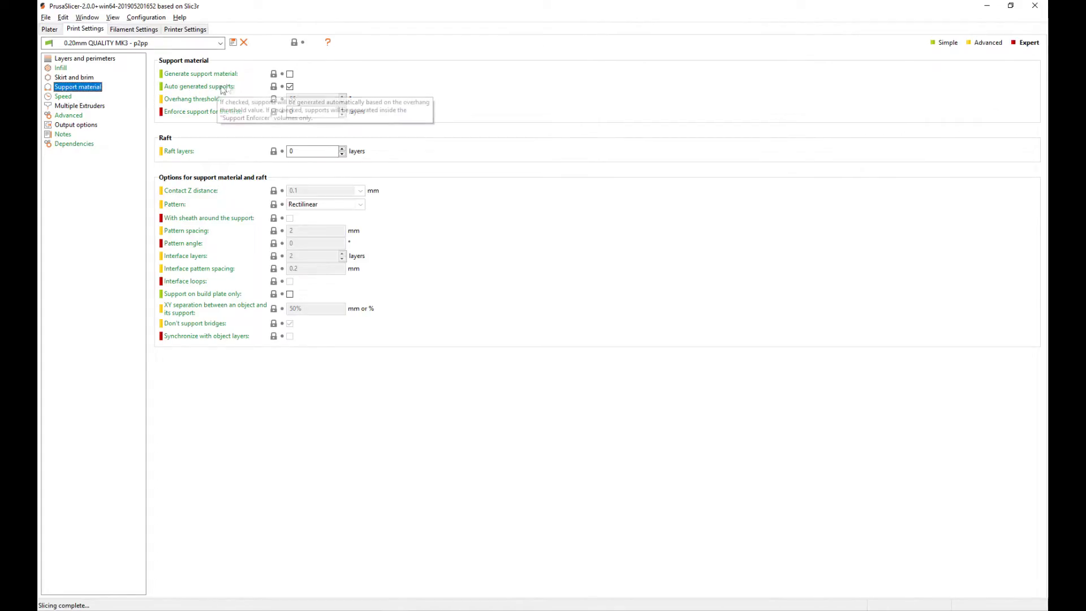
click(290, 74)
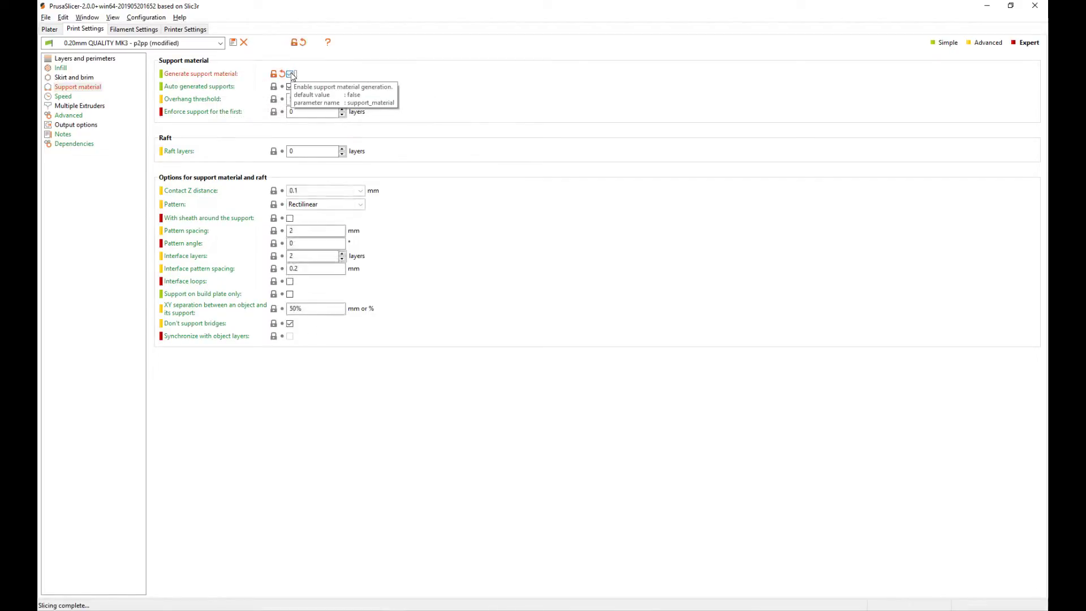
- Slice the penguin with supports and inspect the support structures around its body and wings
click(49, 29)
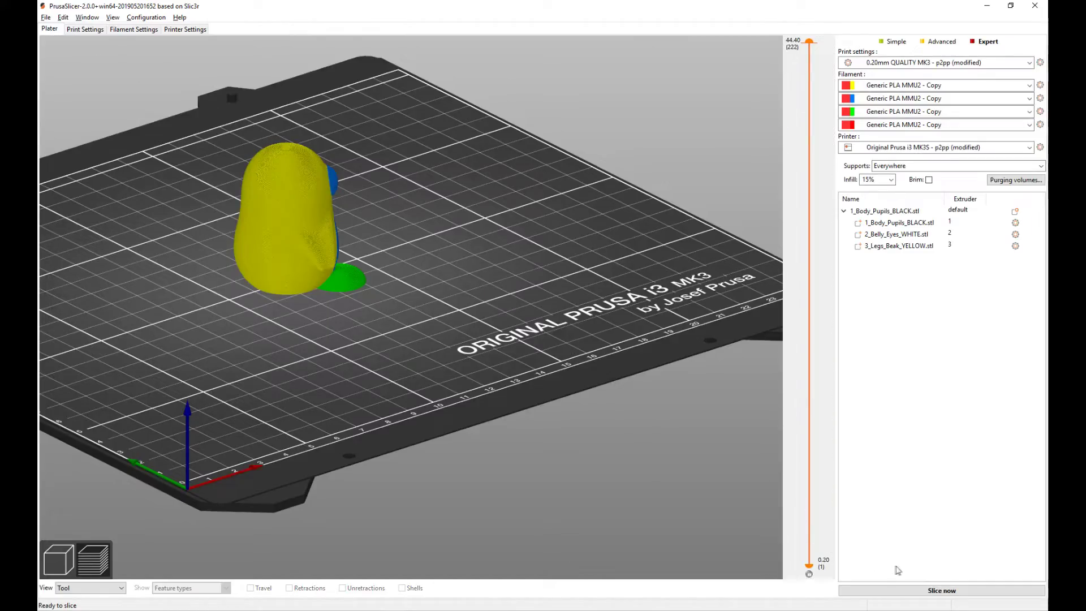
click(913, 589)
drag(268, 333, 337, 322)
mouse_move(809, 42)
mouse_down()
mouse_move(818, 429)
mouse_move(839, 391)
mouse_move(809, 24)
mouse_up()
drag(488, 385, 327, 321)
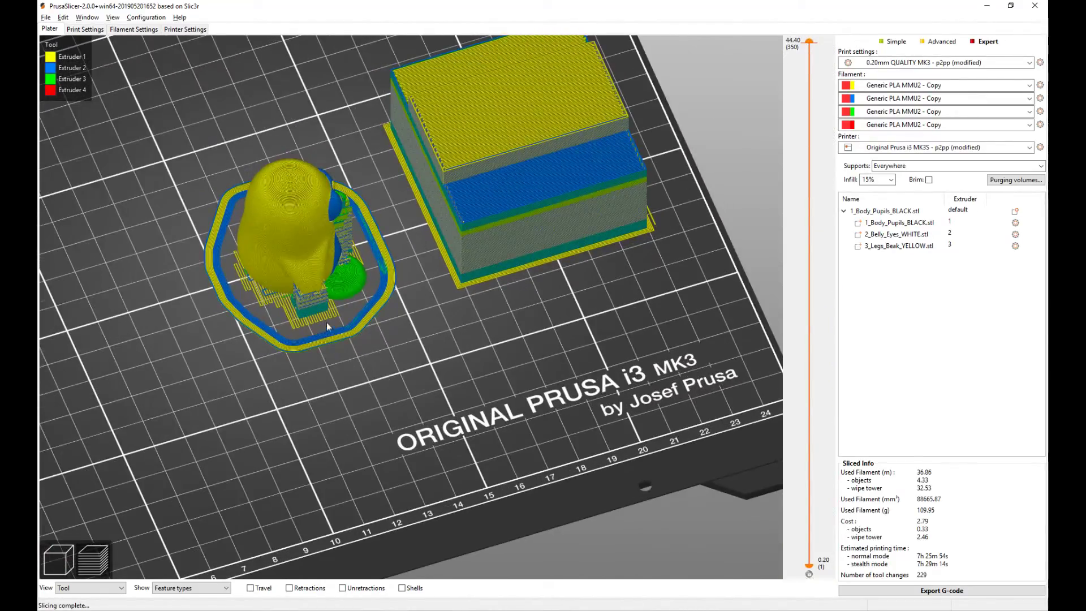
drag(273, 357, 294, 373)
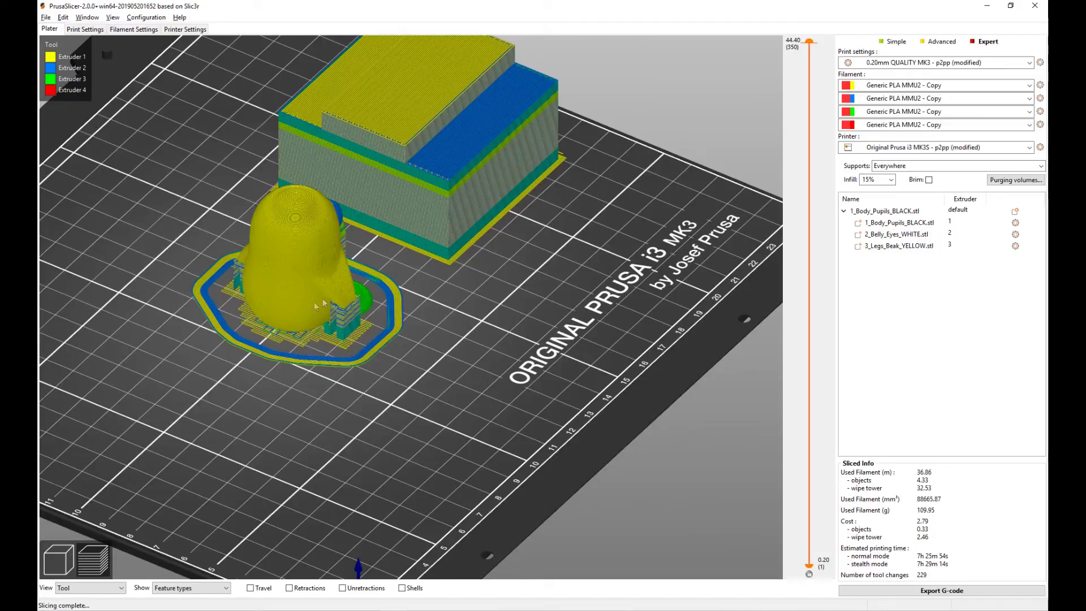
drag(417, 408, 325, 347)
drag(338, 354, 303, 376)
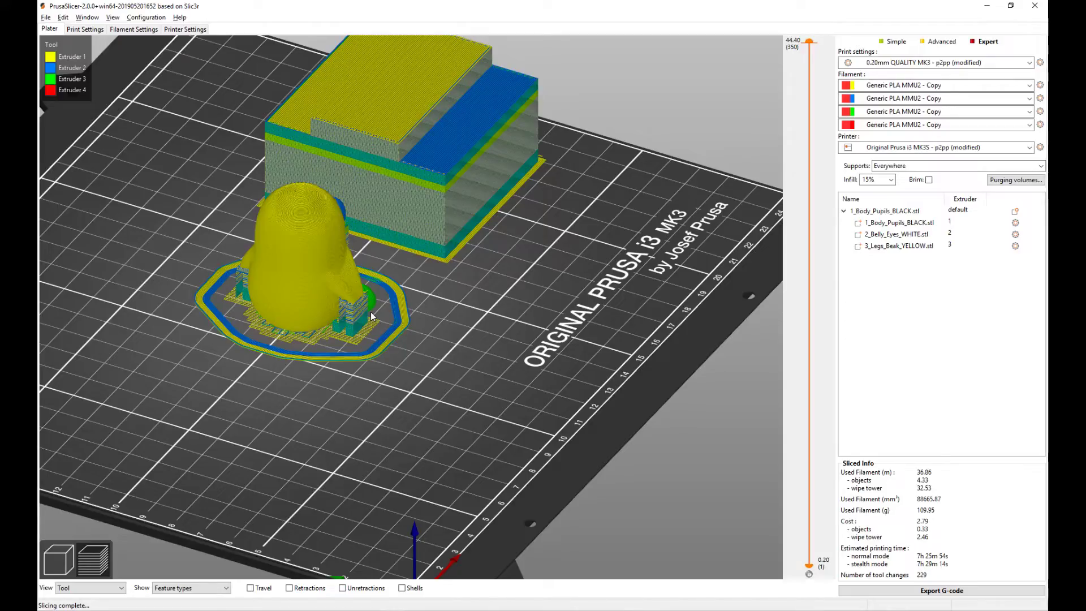
- Assign the PrimaSelect PVA+ MMU2 - Copy filament to the fourth extruder
click(936, 126)
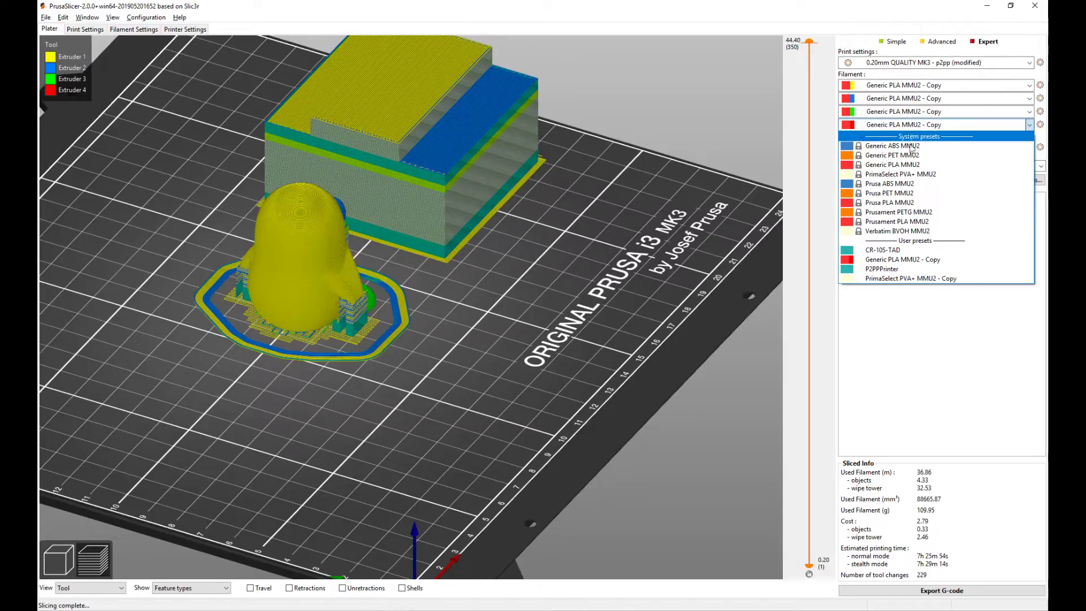
click(903, 279)
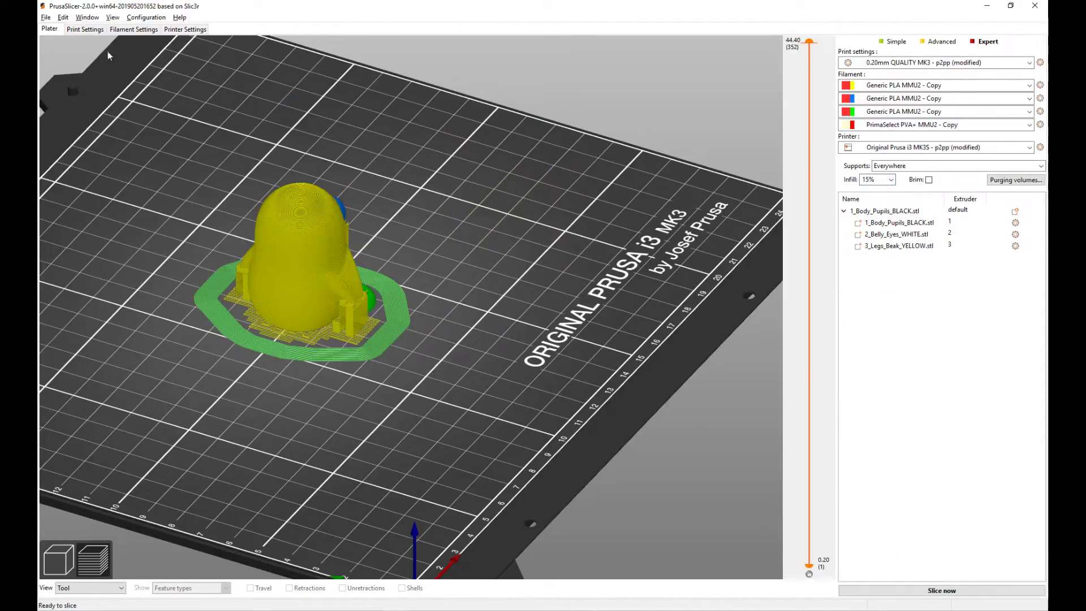
- Configure the supports with a contact Z distance of 0 (soluble), synchronization with object layers, and 4 interface layers
click(85, 30)
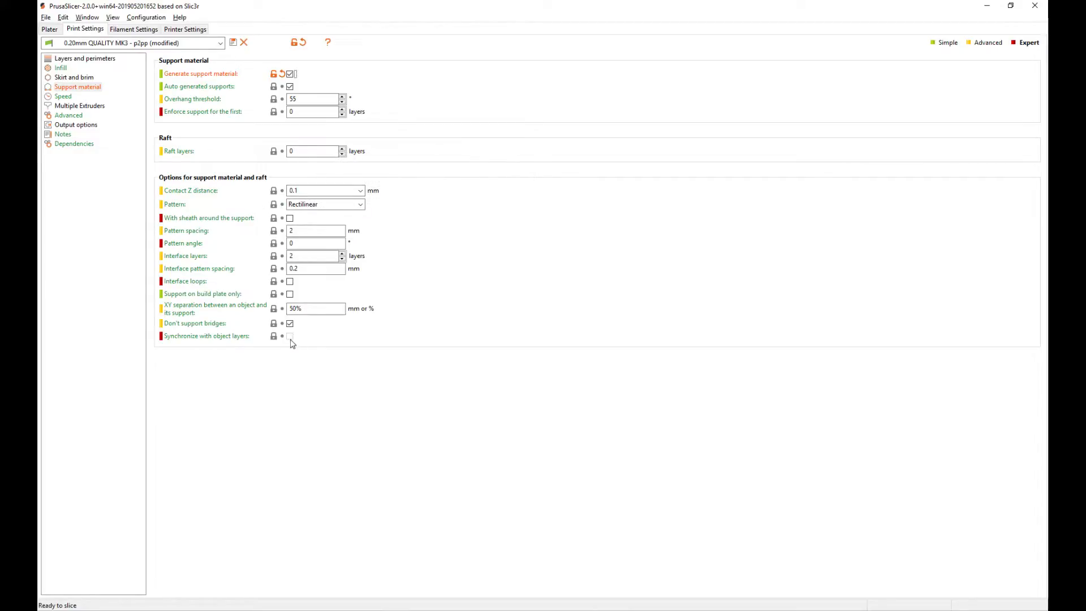
click(361, 191)
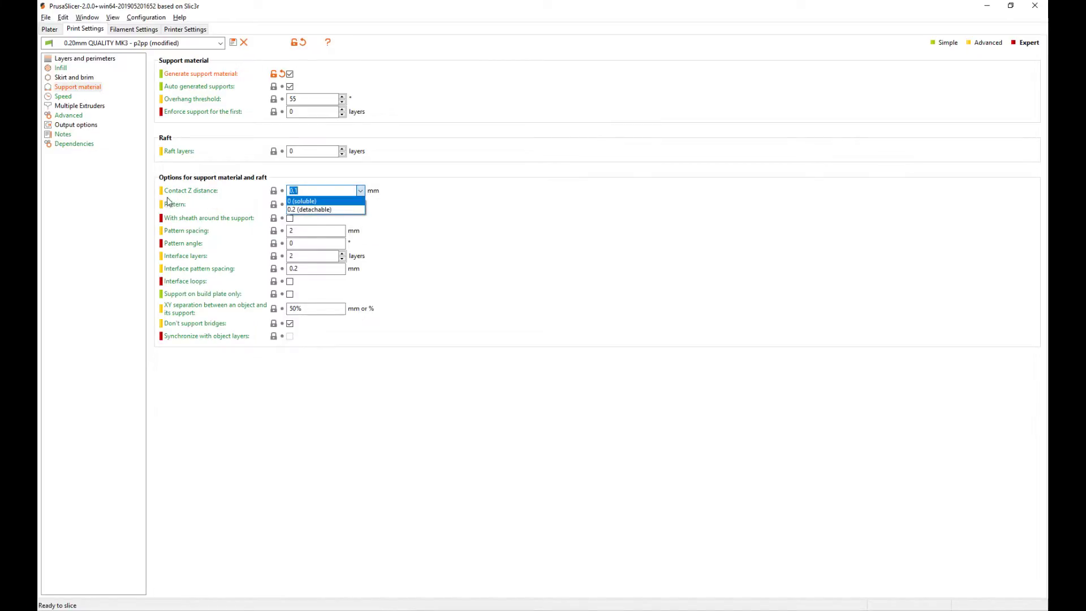
click(307, 200)
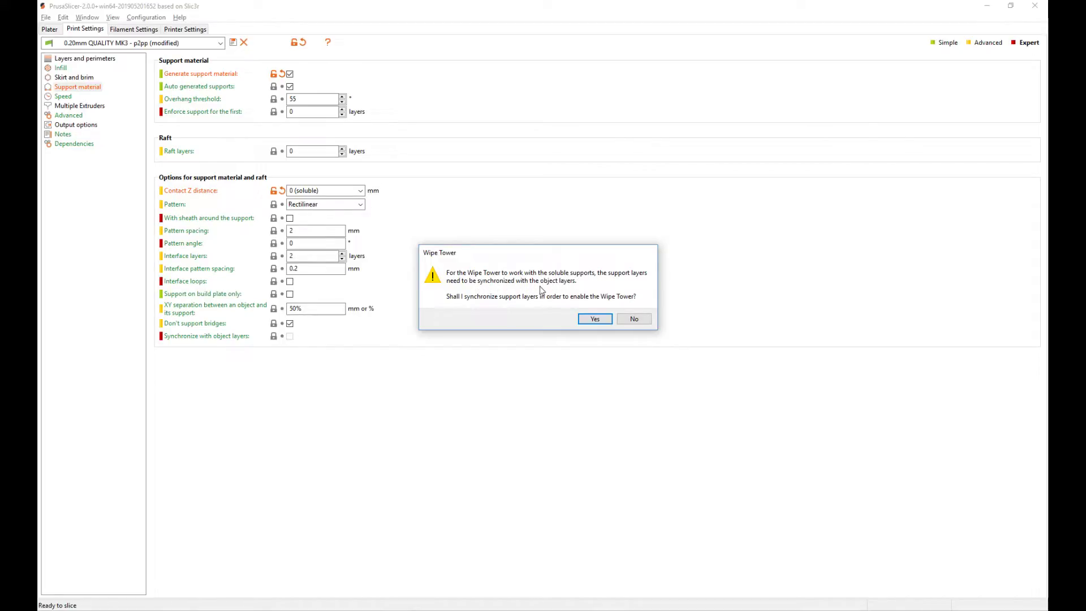
click(594, 320)
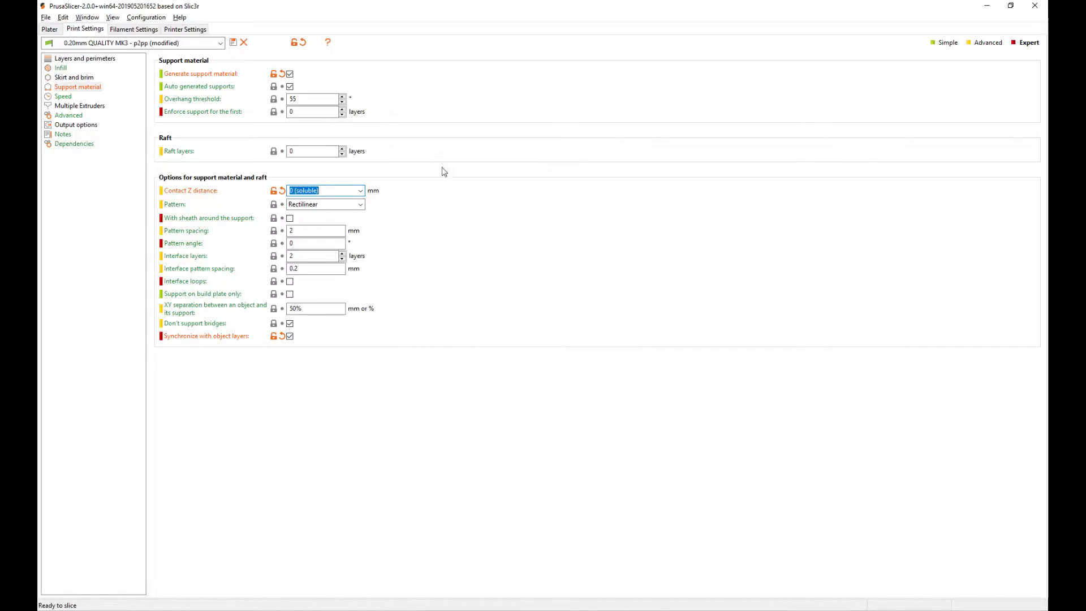
double_click(342, 255)
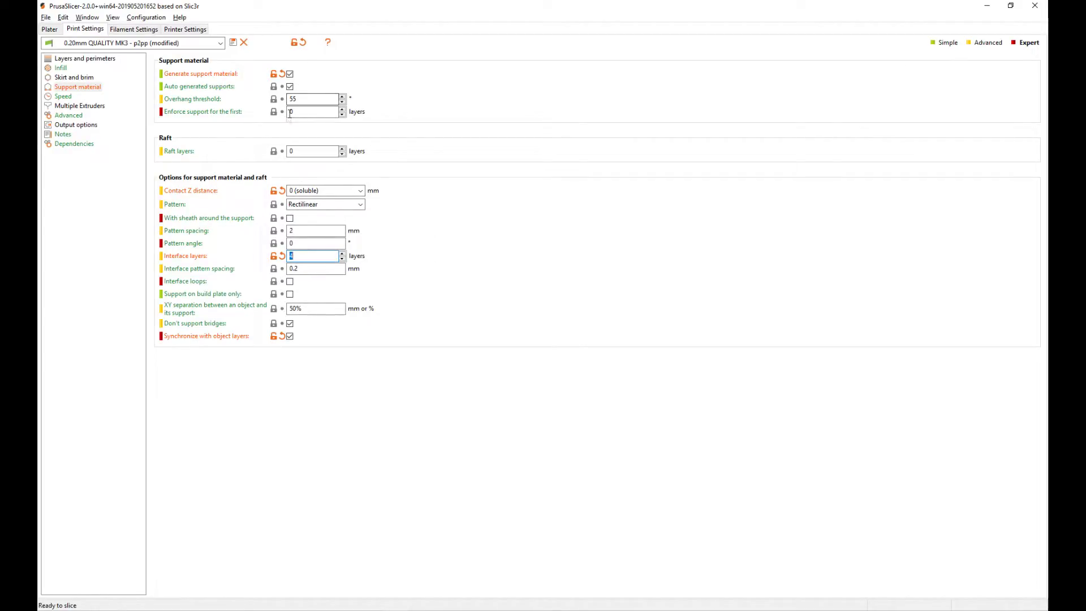
- Set the support material/raft interface extruder to 4 in the multiple extruders settings
click(83, 108)
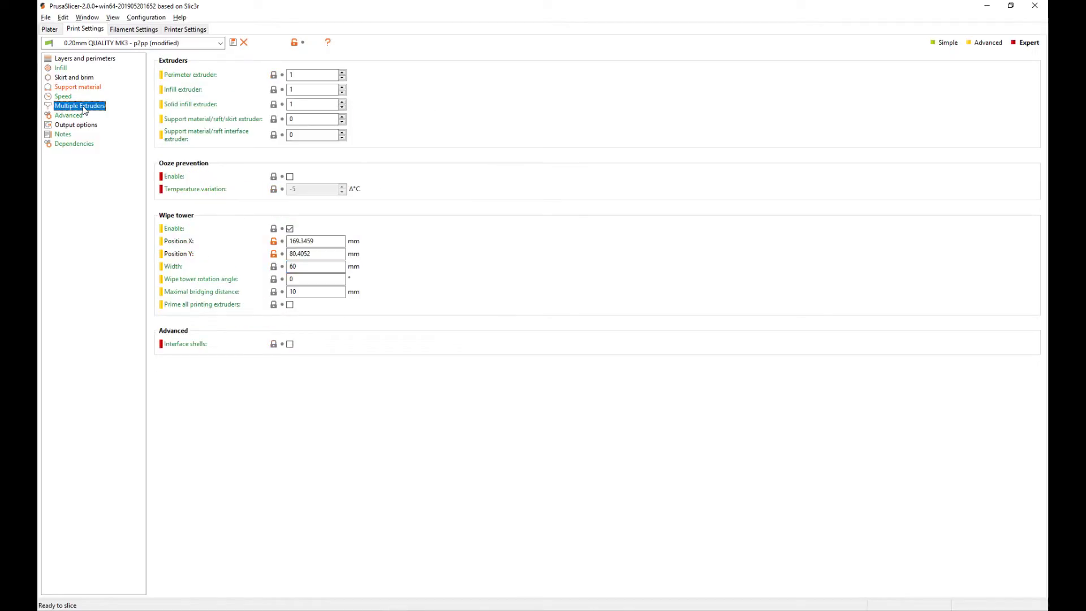
click(219, 133)
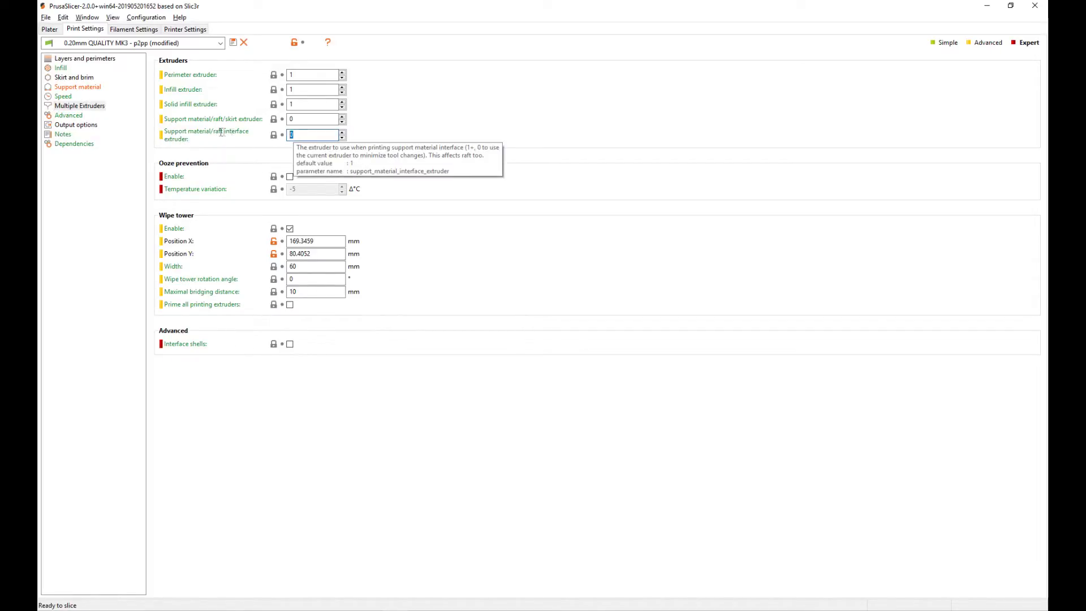
text(4)
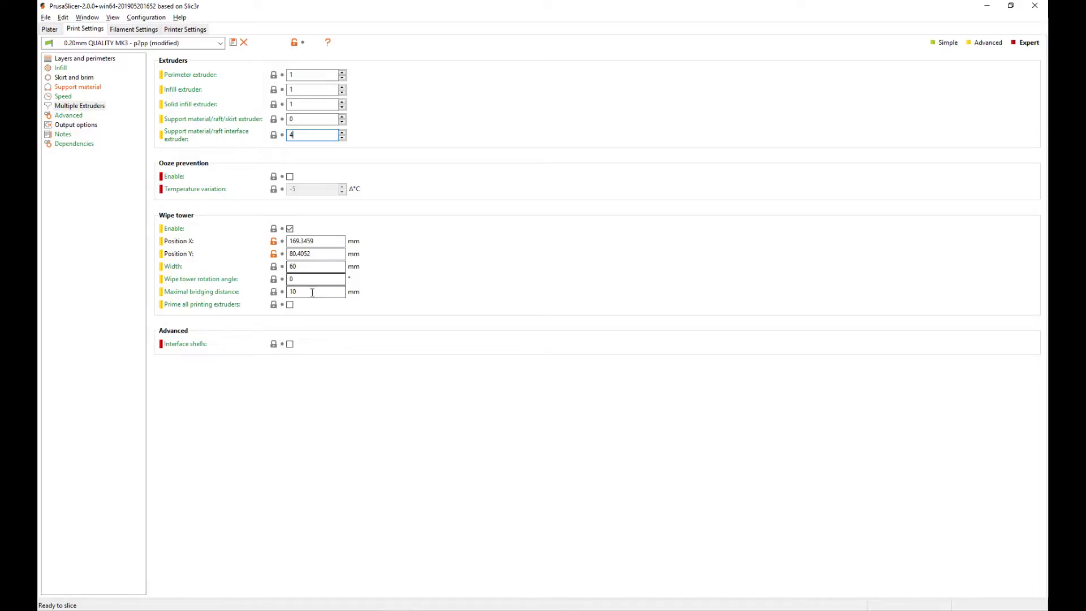
- Slice the penguin with the soluble support interface and inspect the extruder 4 interface layers beneath the body and wings
click(49, 30)
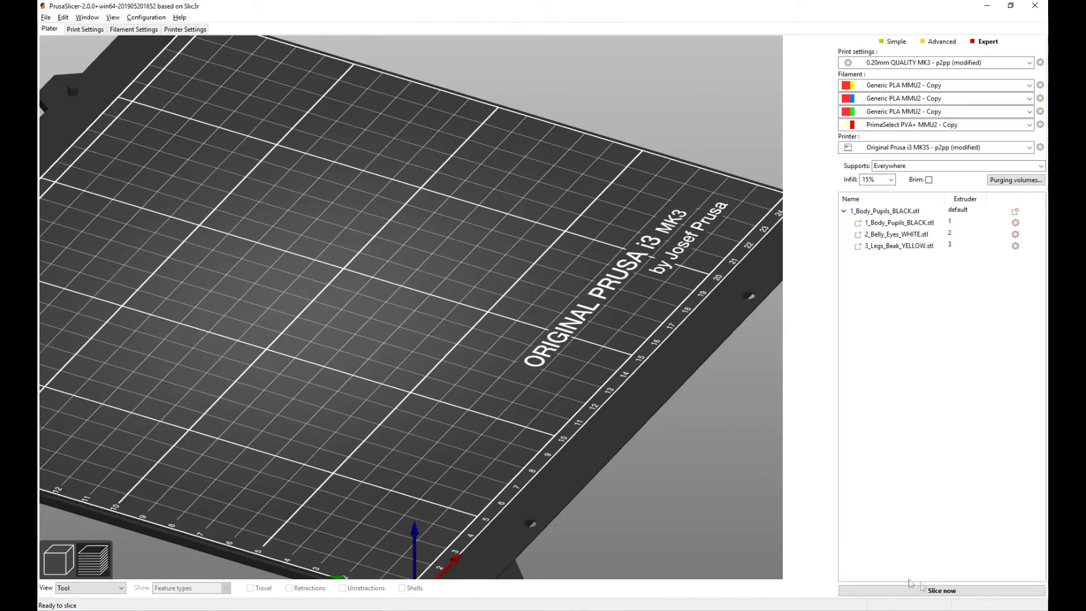
click(949, 591)
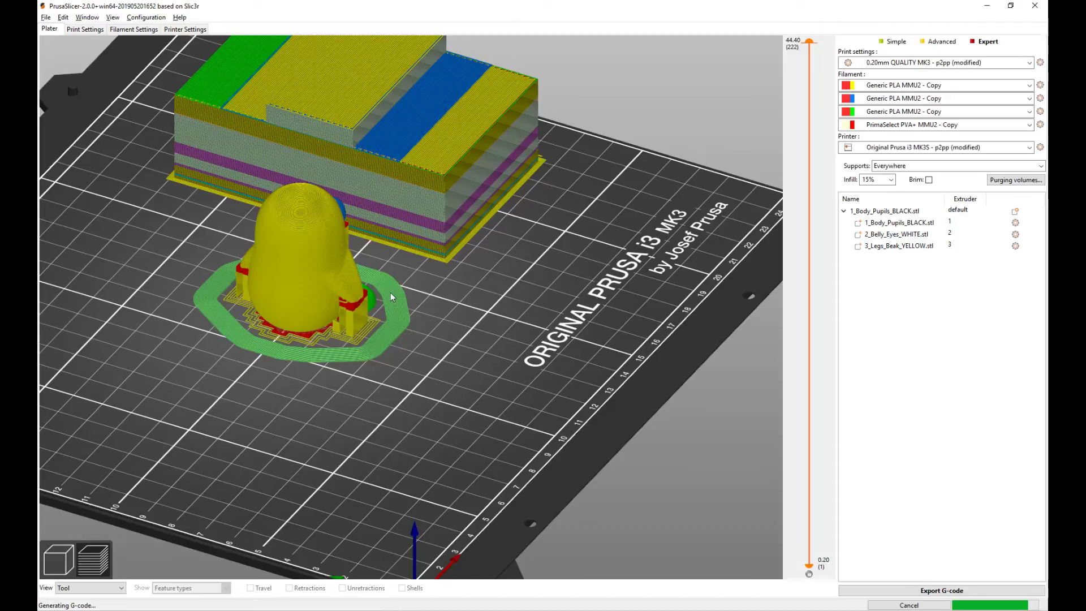
drag(399, 369, 348, 306)
scroll(307, 276, up, 5)
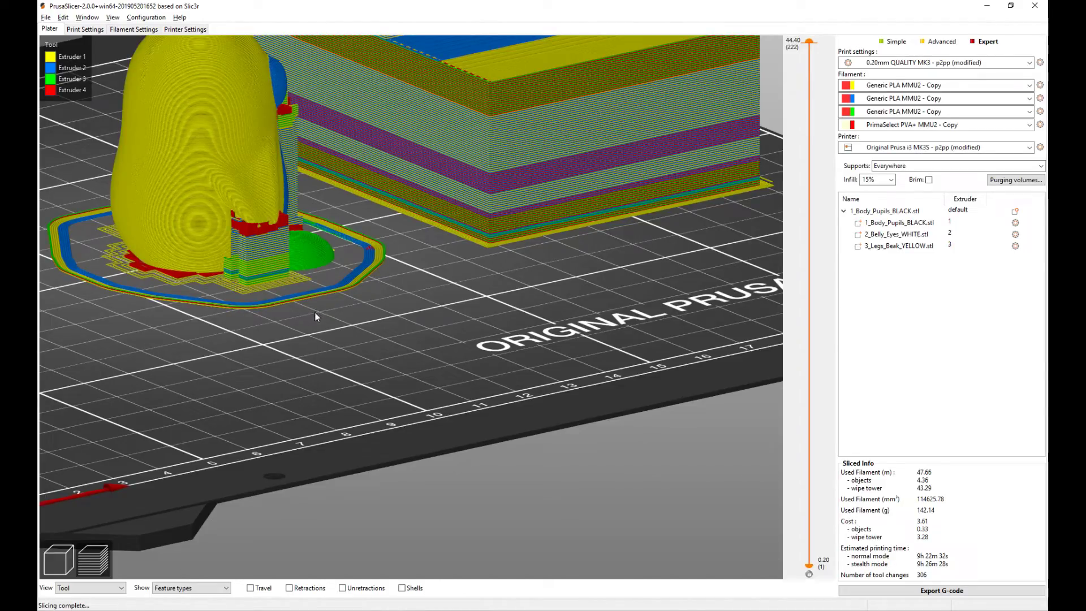
drag(259, 257, 286, 260)
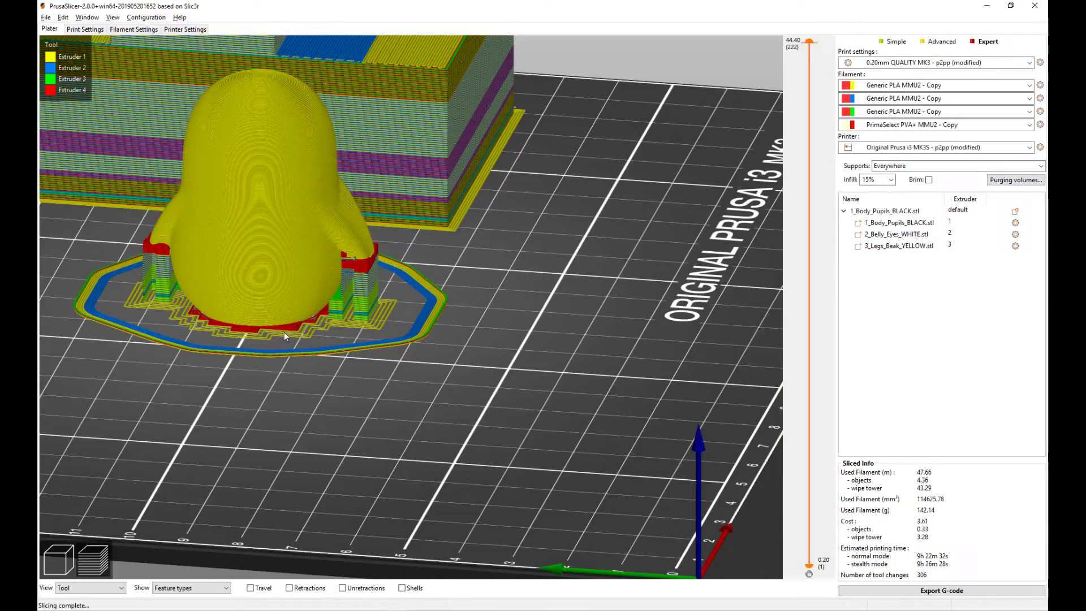
drag(396, 332, 368, 316)
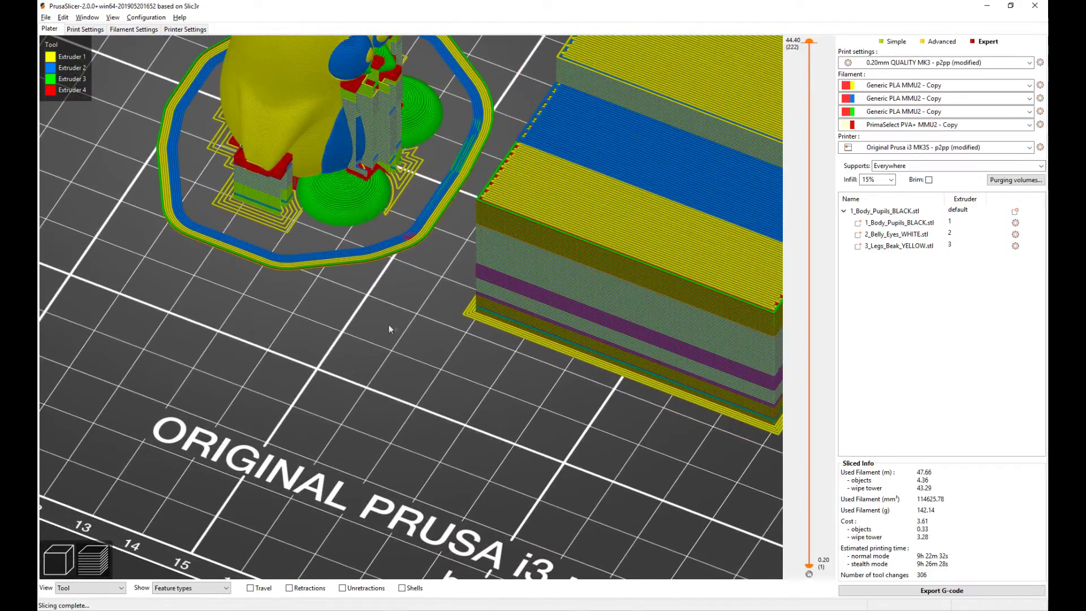
- Examine the tool colors in the support columns under the wing and beak and in the wipe tower
scroll(396, 325, up, 2)
scroll(415, 311, down, 3)
scroll(239, 274, up, 3)
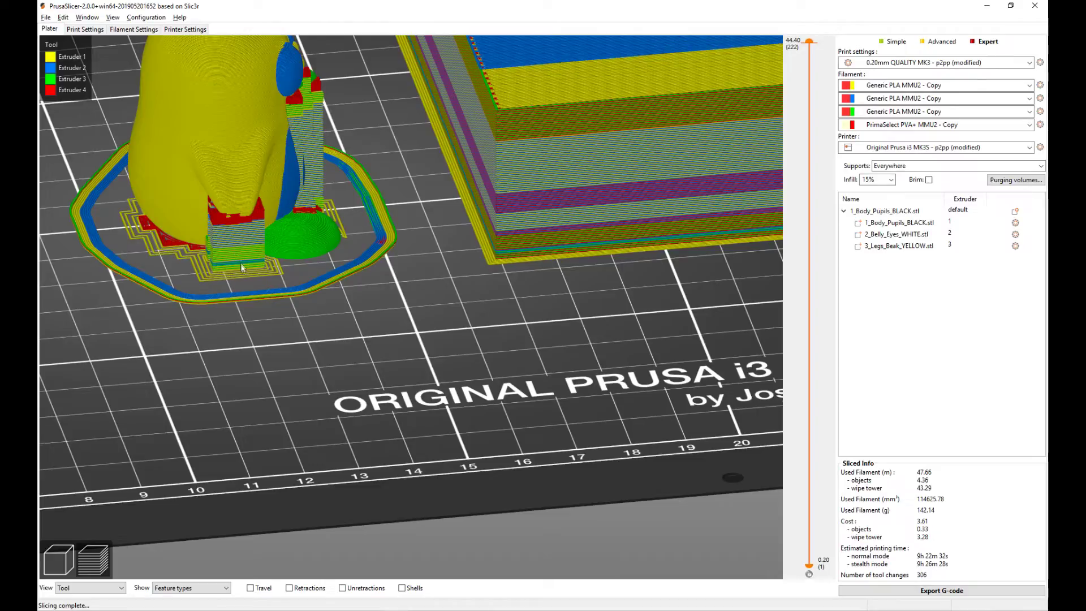
drag(398, 309, 369, 316)
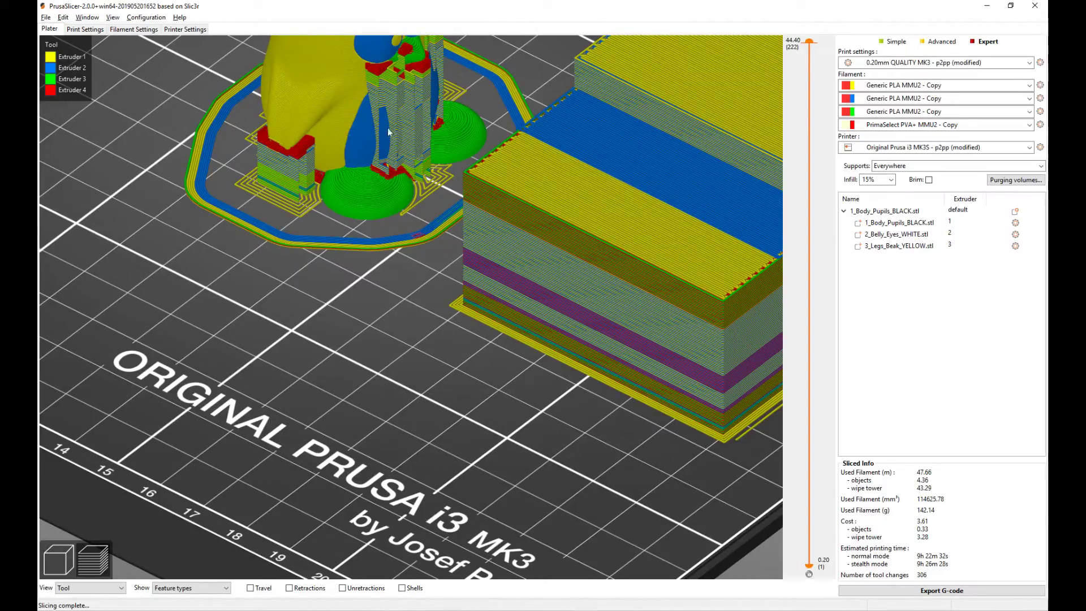
drag(321, 290, 287, 218)
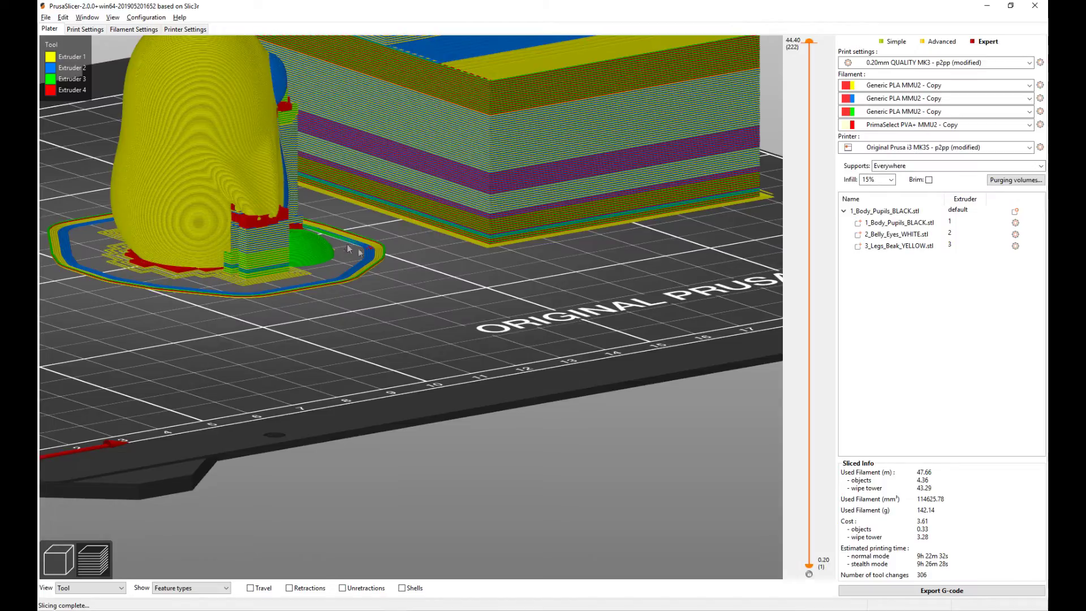
scroll(294, 191, up, 5)
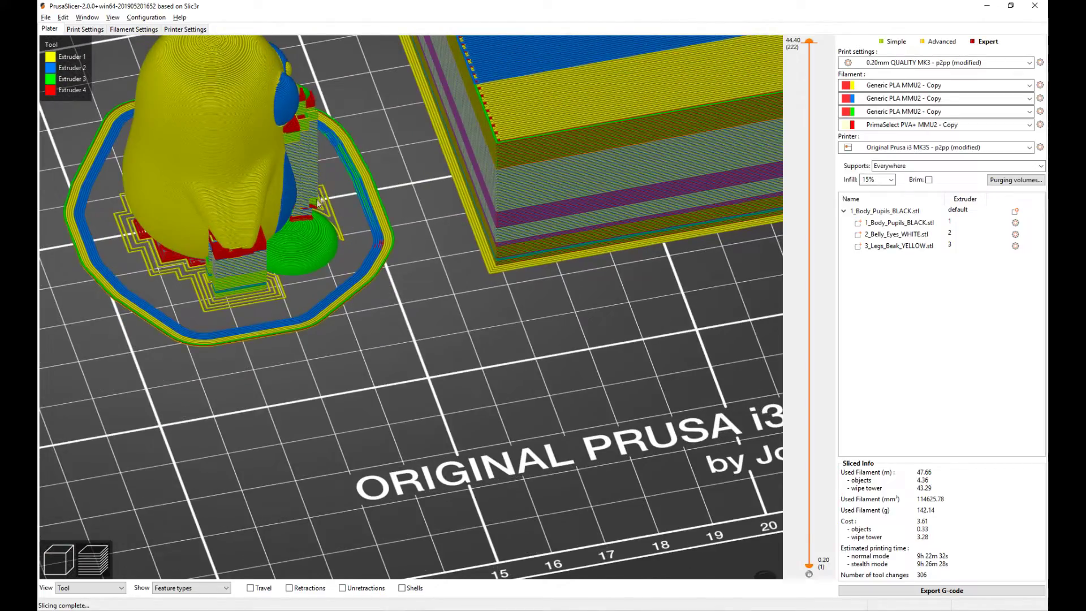
drag(273, 188, 308, 256)
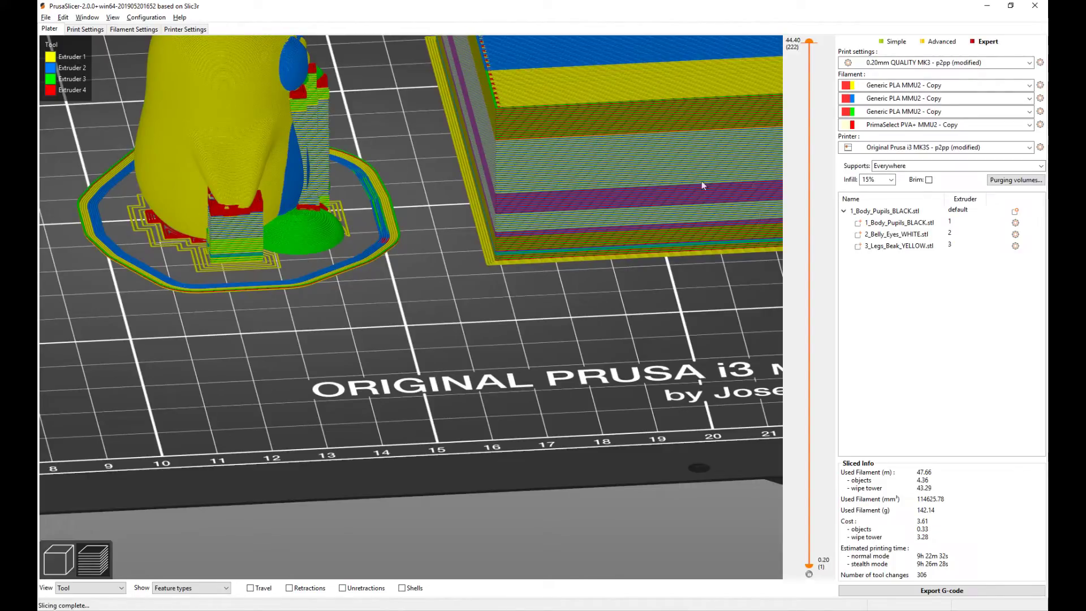
drag(425, 179, 492, 294)
- Preview the toolpaths up to 10.80 mm, return to 44.40 mm, and inspect the wing support column
drag(809, 41, 870, 442)
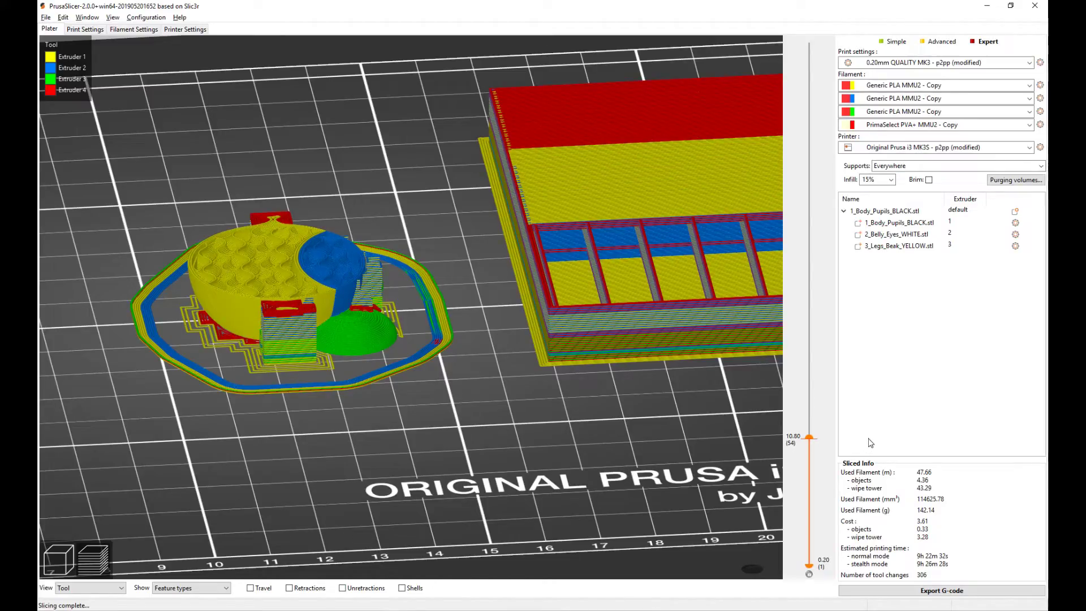
drag(870, 442, 888, 37)
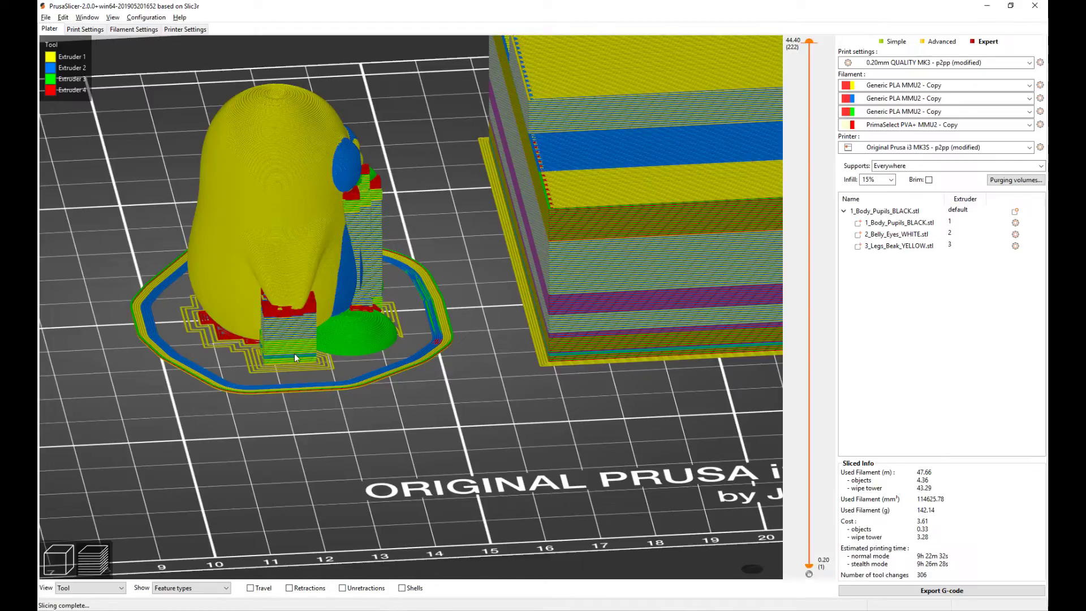
drag(285, 443, 358, 448)
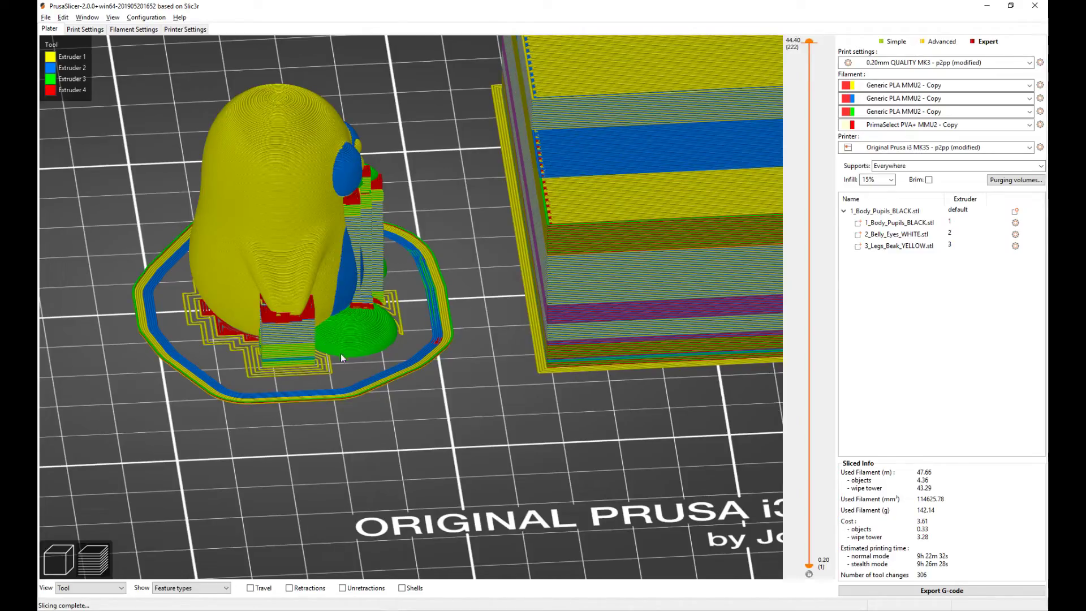
drag(420, 372, 351, 378)
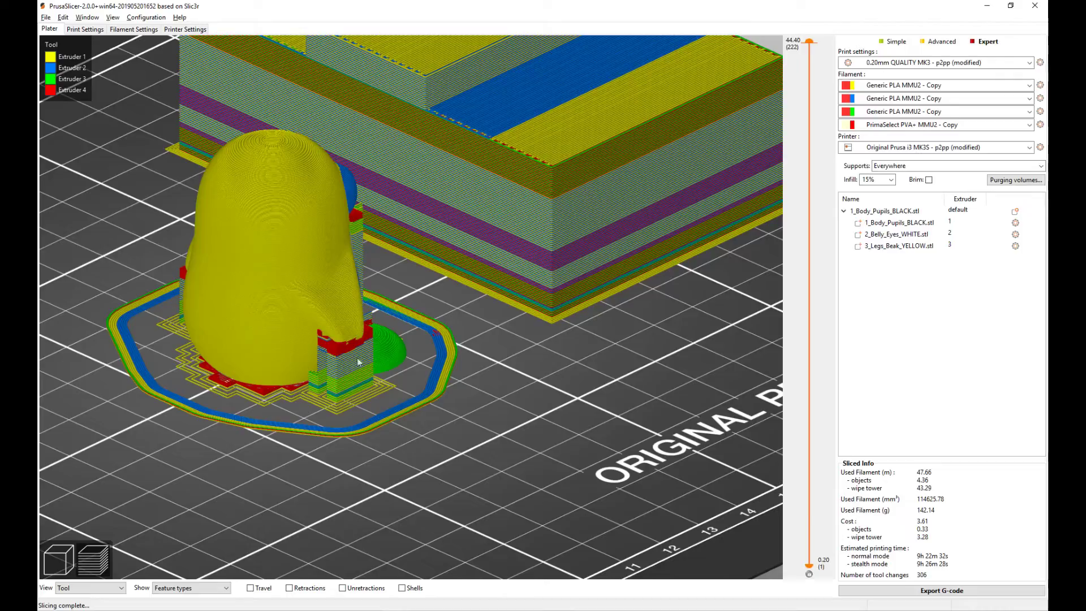
- Preview the toolpaths up to 28.60 mm and examine the extruder colors across the wipe tower's exposed layer
drag(328, 369, 441, 404)
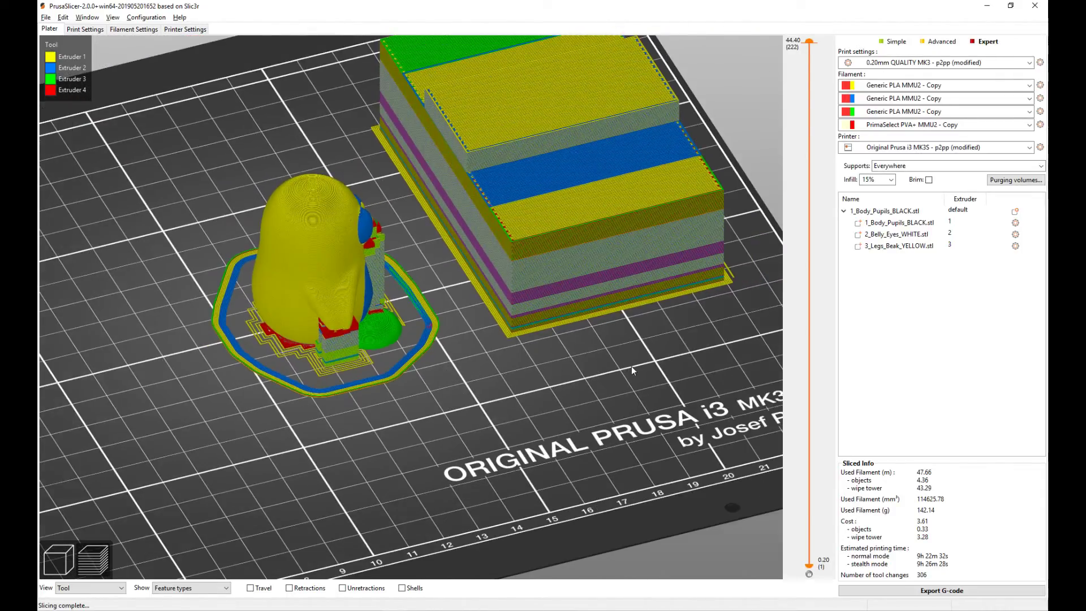
drag(602, 371, 631, 360)
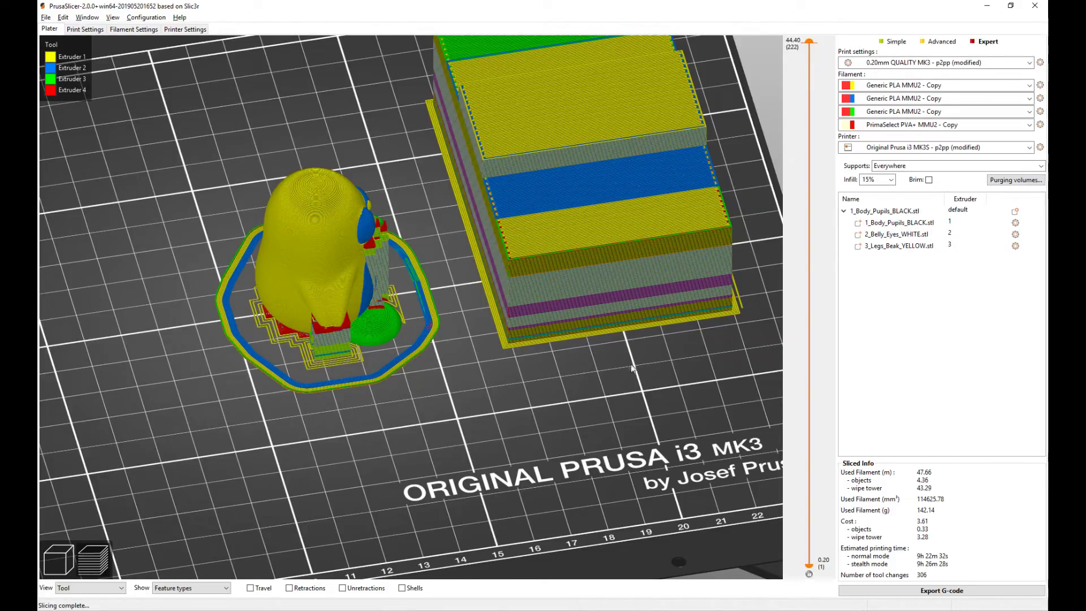
drag(663, 341, 588, 430)
drag(807, 40, 786, 228)
drag(654, 311, 602, 283)
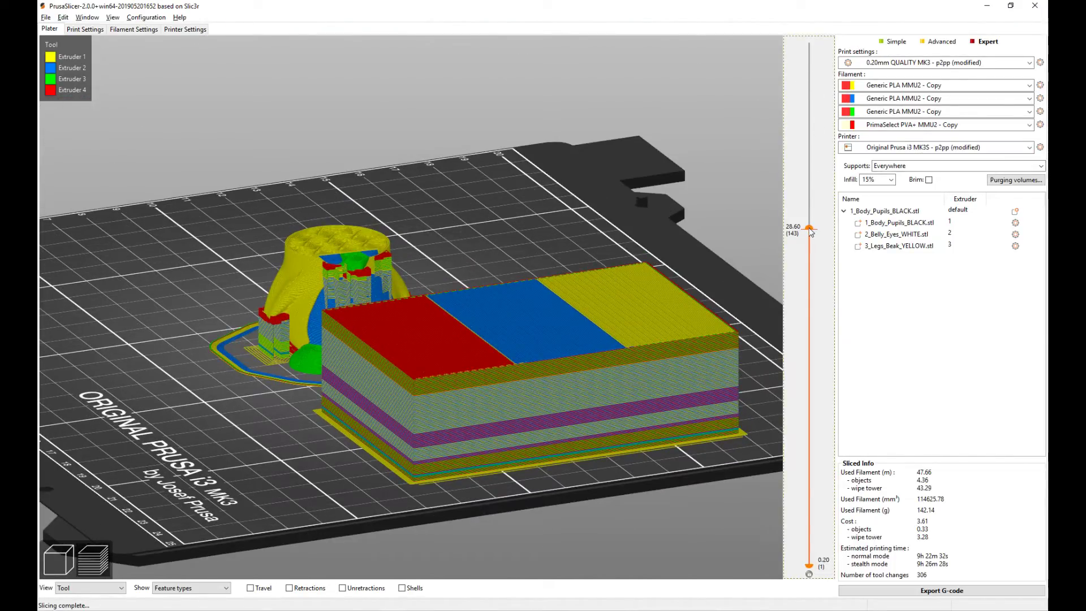
- Lower the toolpath preview to 20.40 mm and inspect the wipe tower layer alongside the penguin's supports
drag(810, 236, 813, 324)
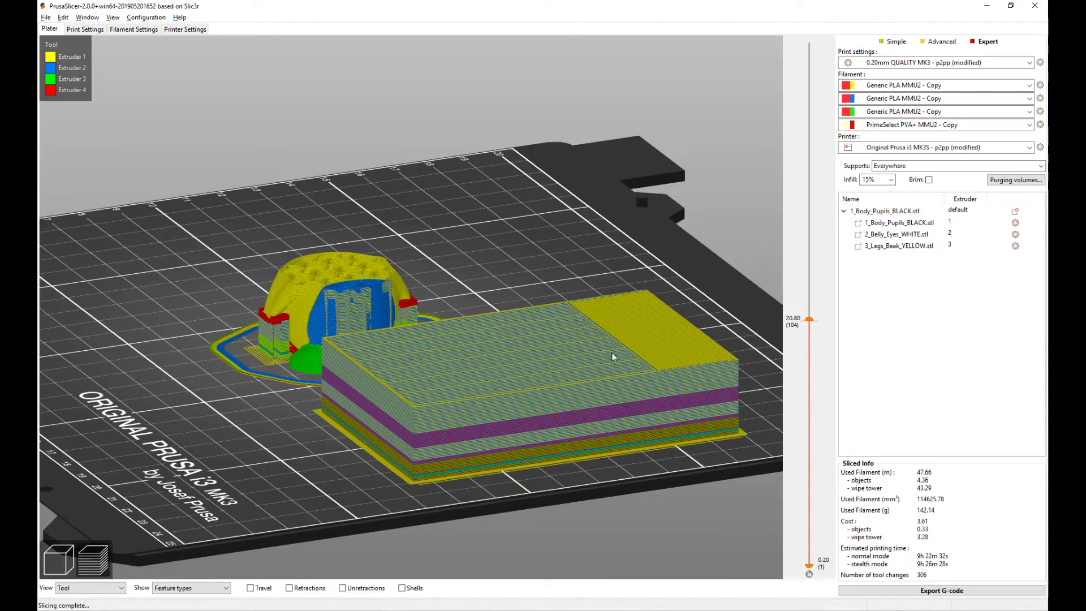
key(Down)
key(Down)
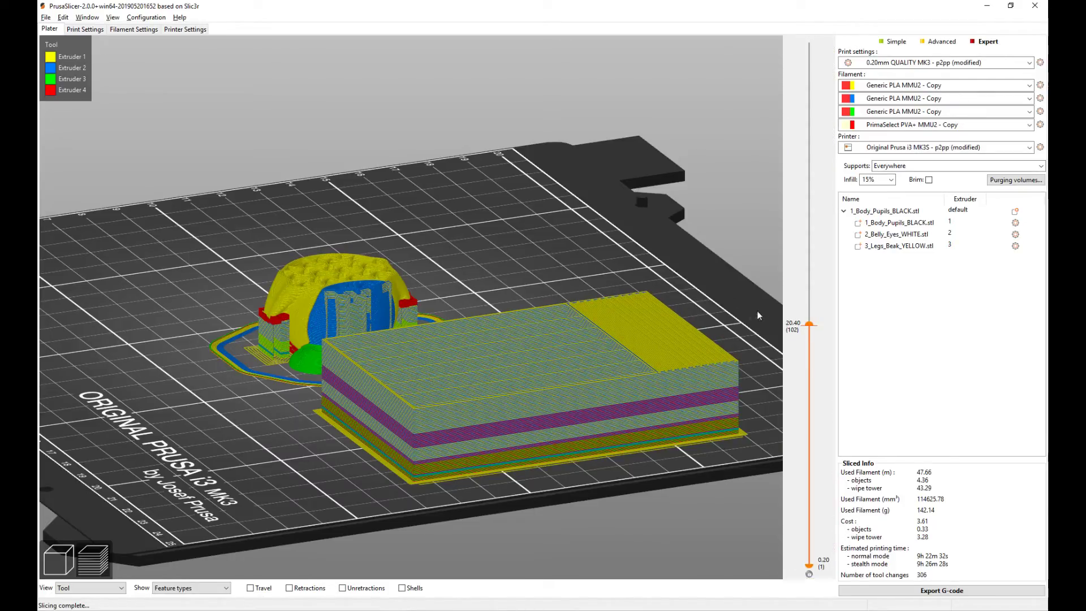
- Return the toolpath preview to the full 44.40 mm height and review the whole penguin and wipe tower on the bed
drag(809, 324, 758, 42)
drag(707, 142, 412, 493)
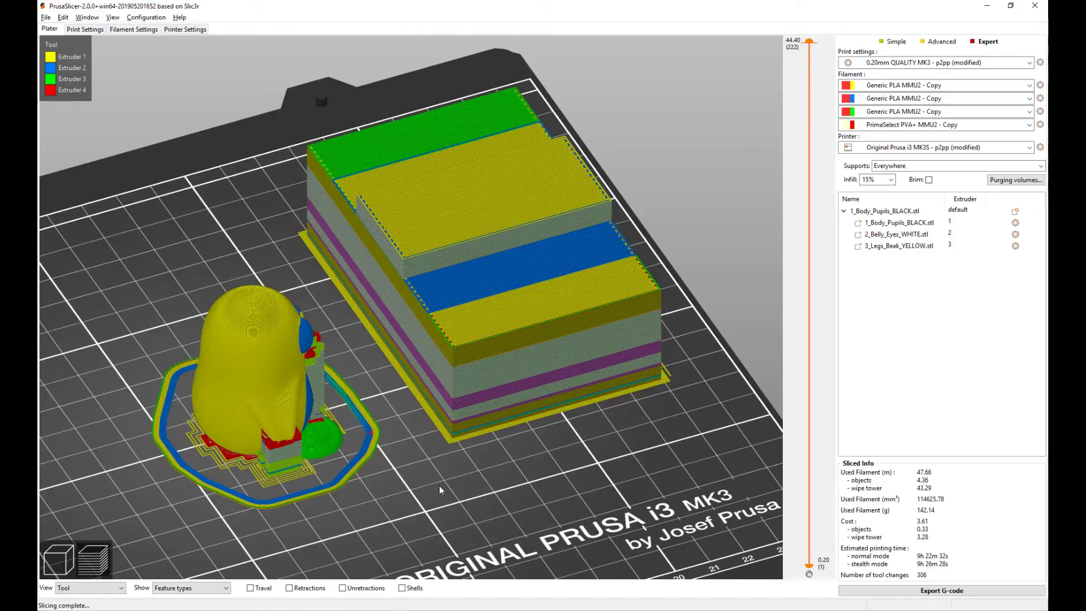
scroll(442, 484, down, 5)
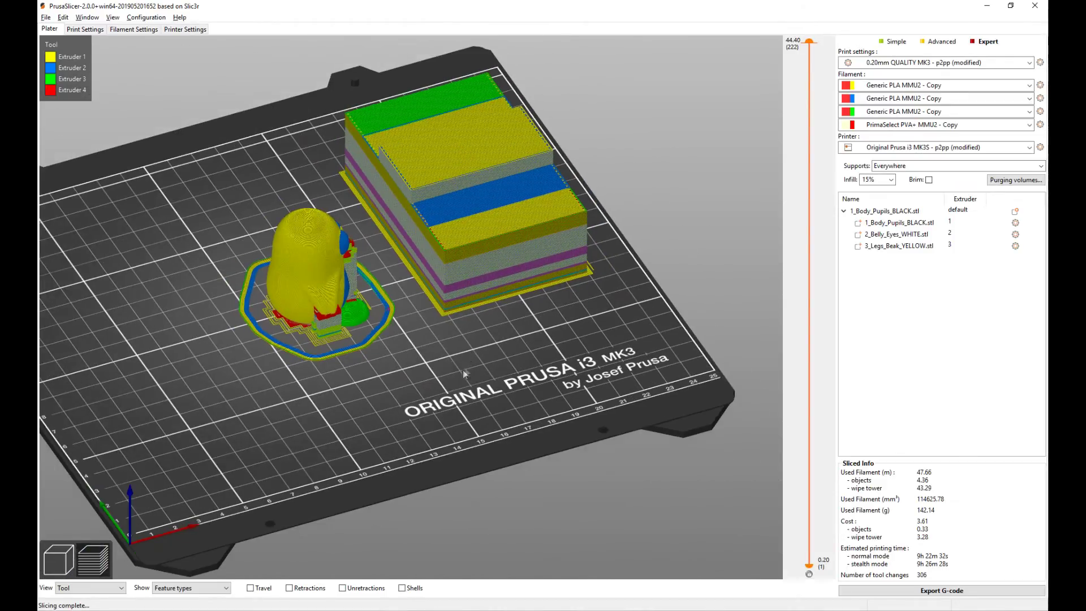
mouse_move(485, 390)
mouse_down()
mouse_move(470, 377)
mouse_move(493, 381)
mouse_up()
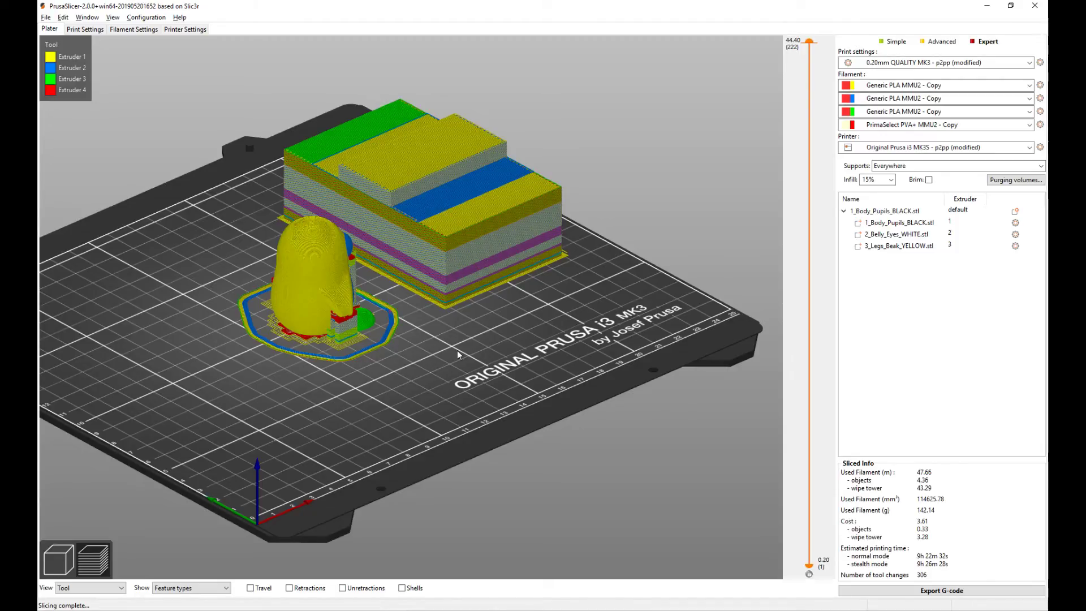
drag(458, 354, 570, 324)
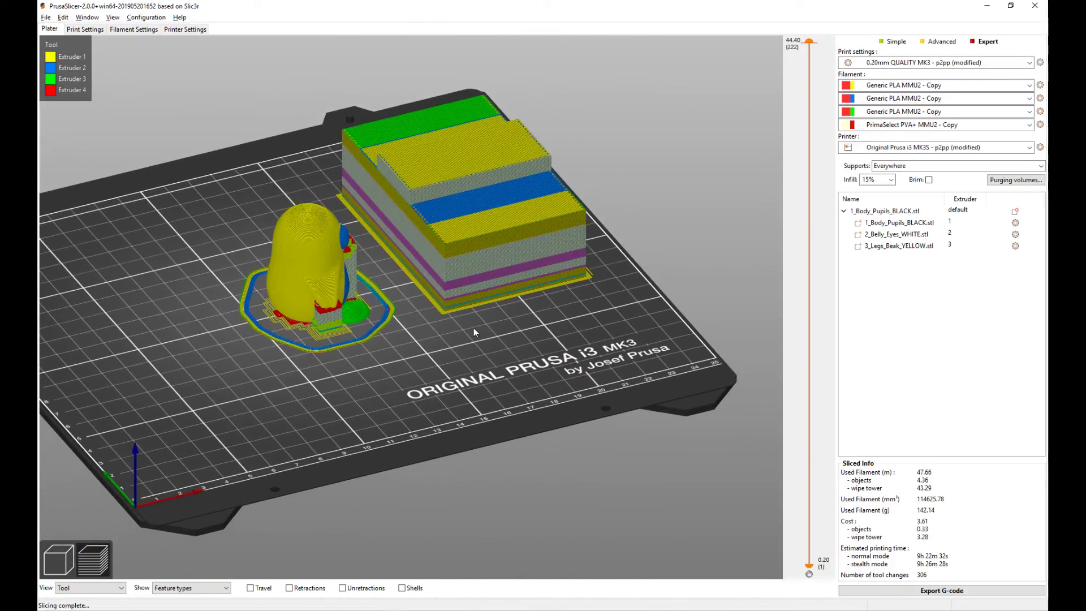